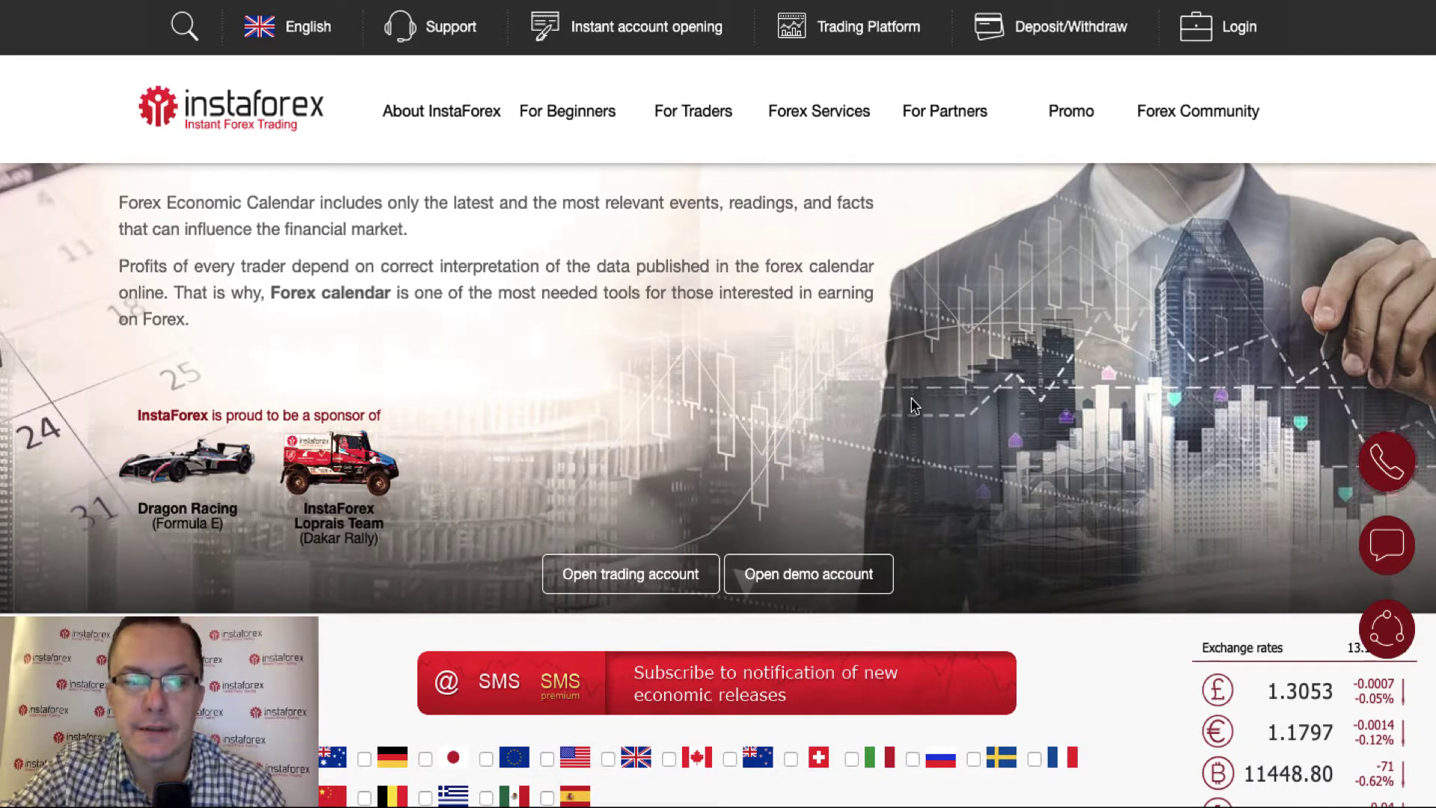
Find the Wednesday, 14 October 2020 section of the InstaForex economic calendar.
scroll(910, 402, "down", 1)
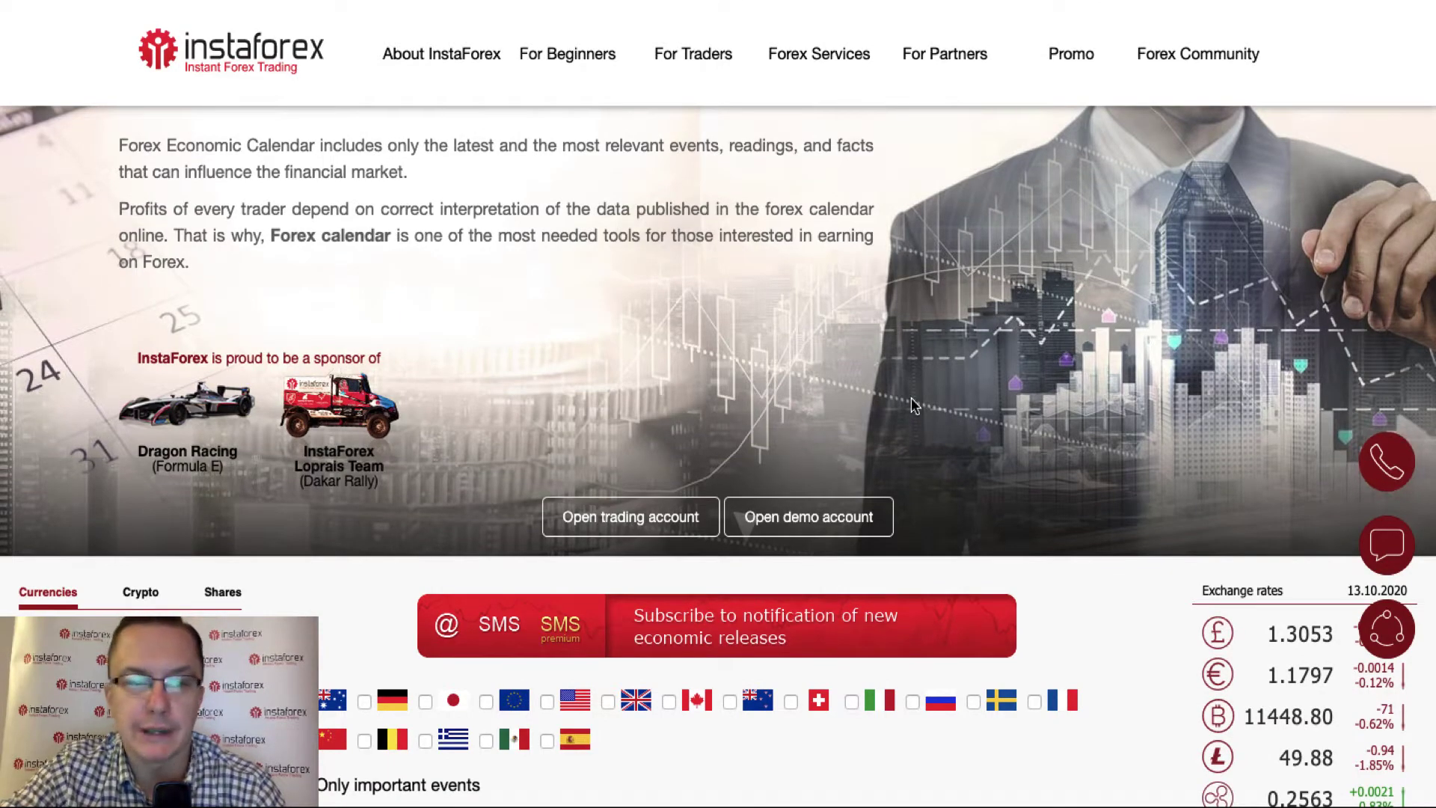
scroll(911, 404, "down", 15)
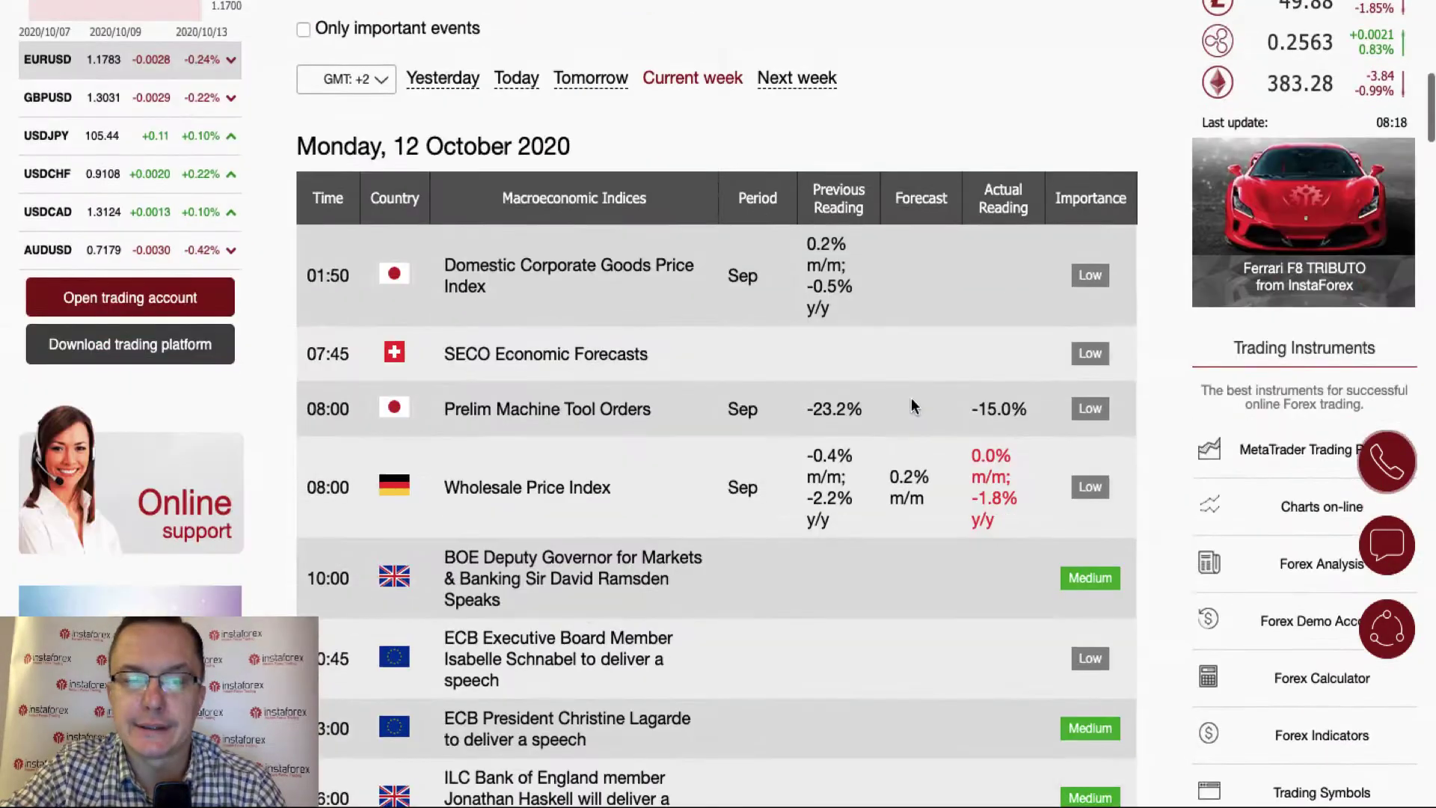
scroll(911, 404, "down", 20)
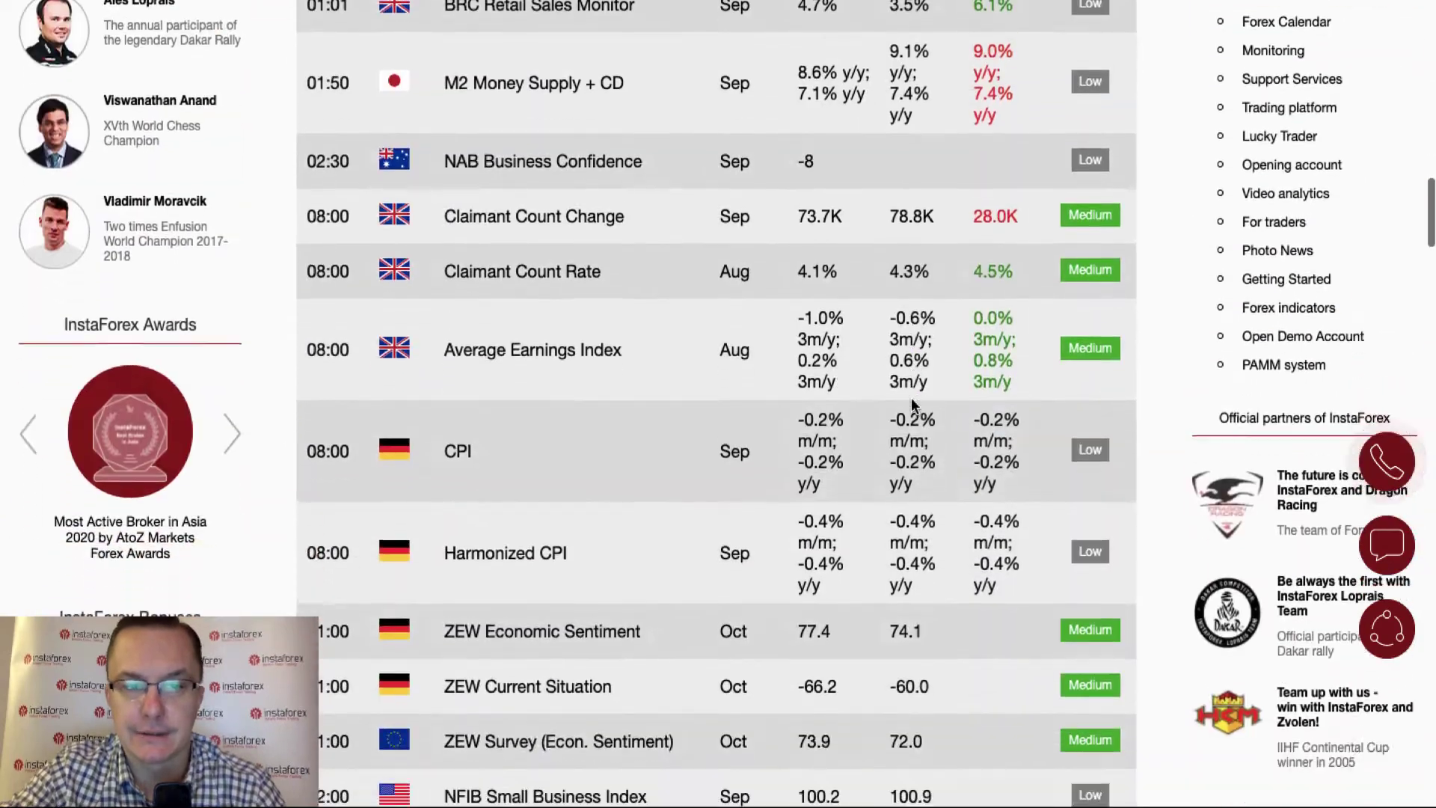
scroll(911, 404, "down", 5)
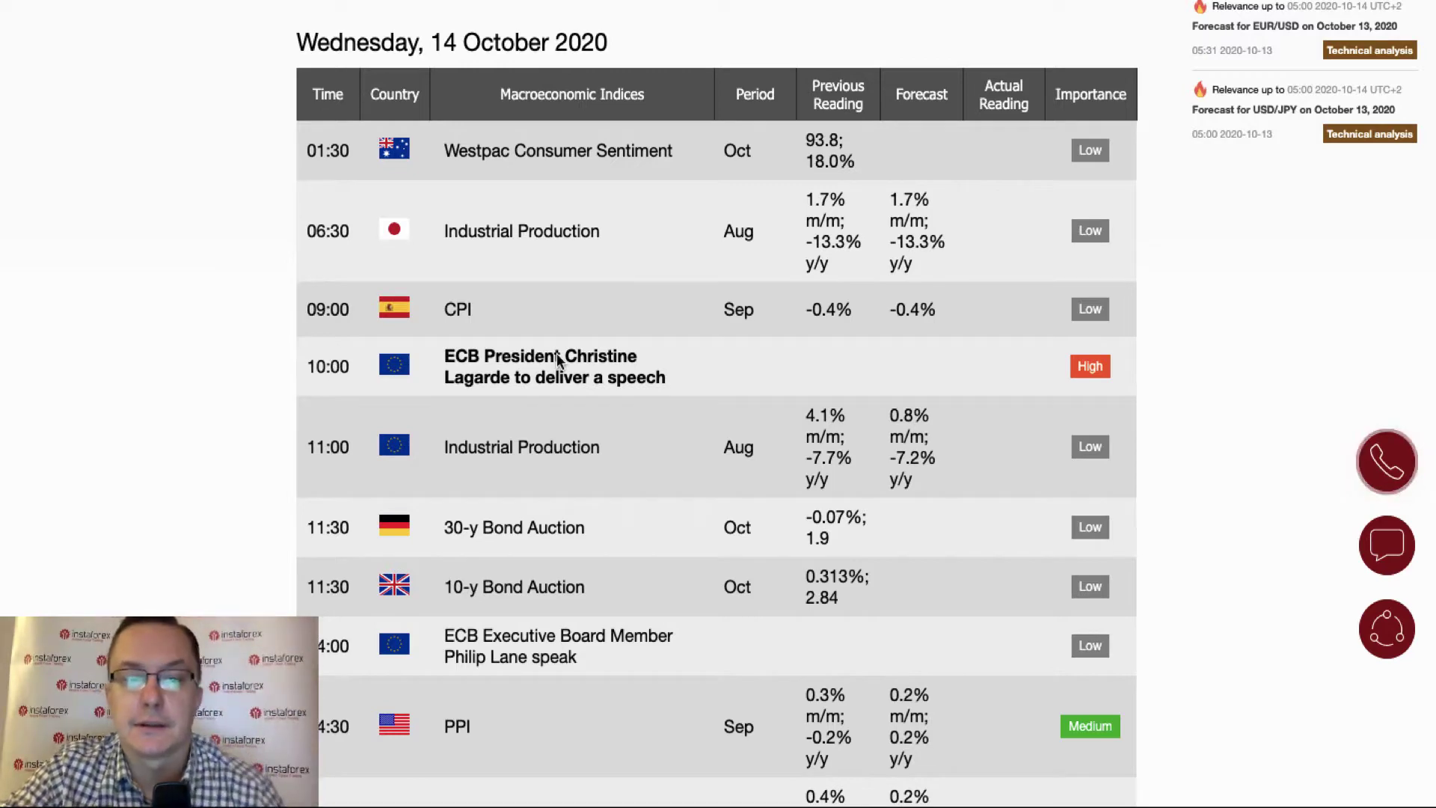
scroll(639, 398, "down", 4)
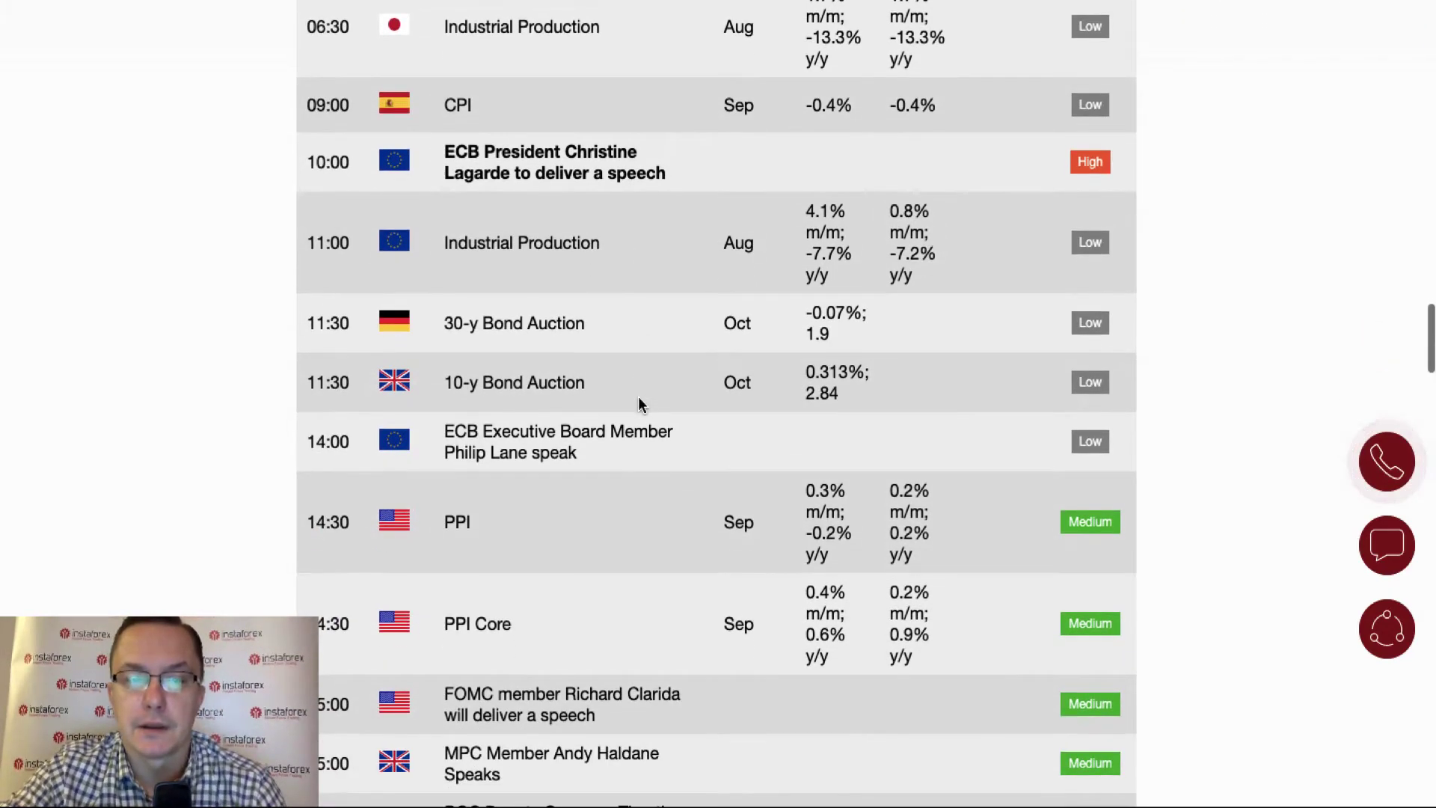
scroll(638, 398, "down", 4)
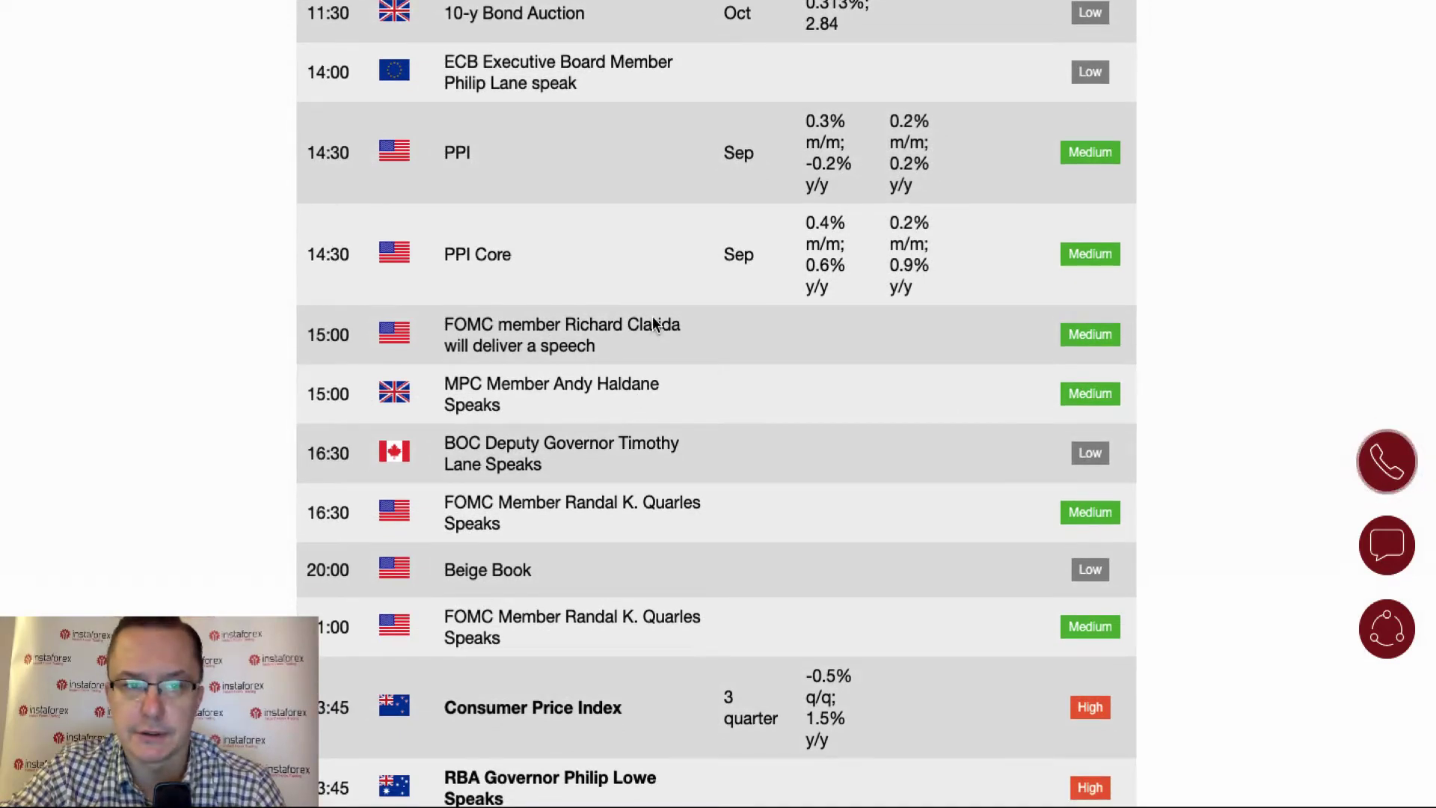
scroll(652, 316, "up", 5)
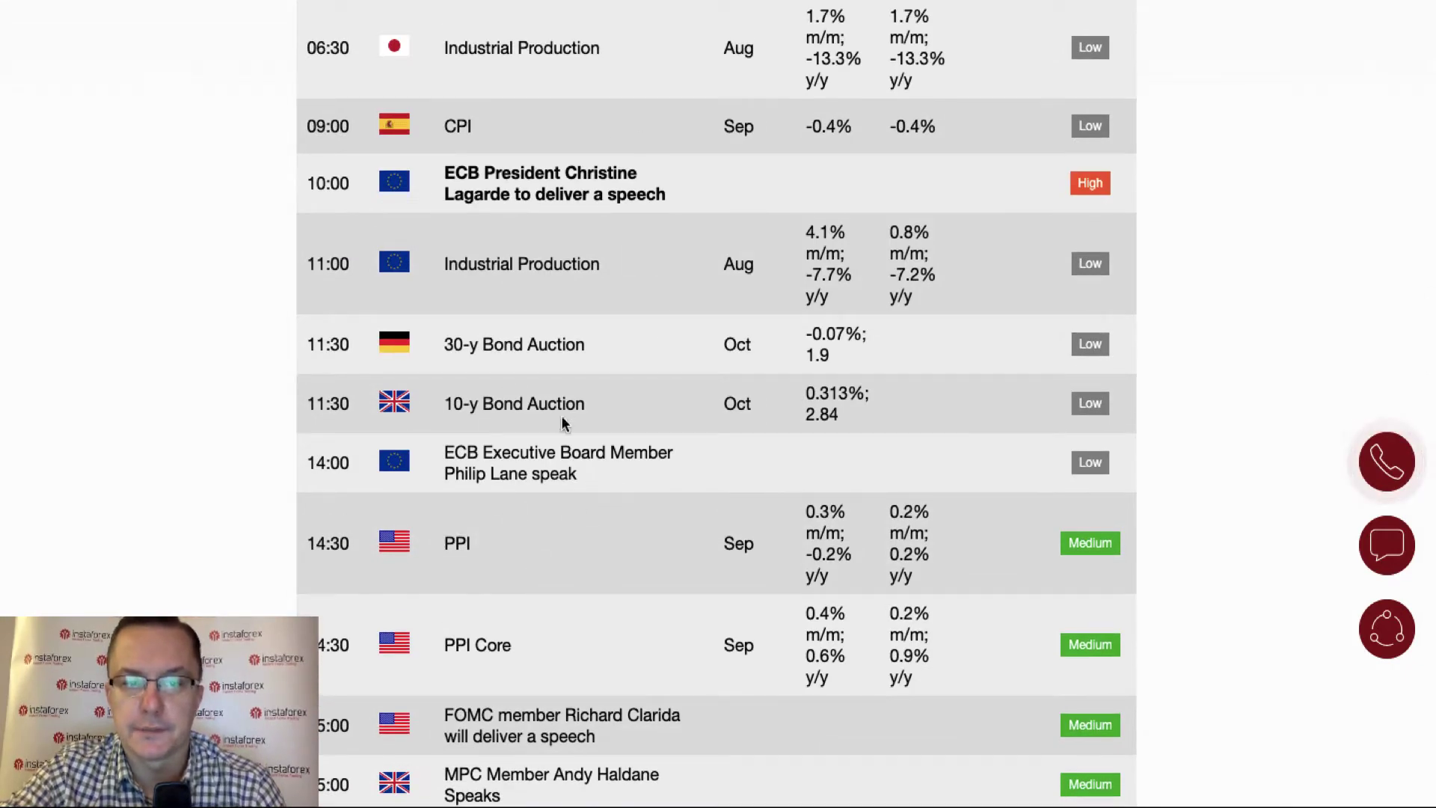
scroll(580, 548, "down", 2)
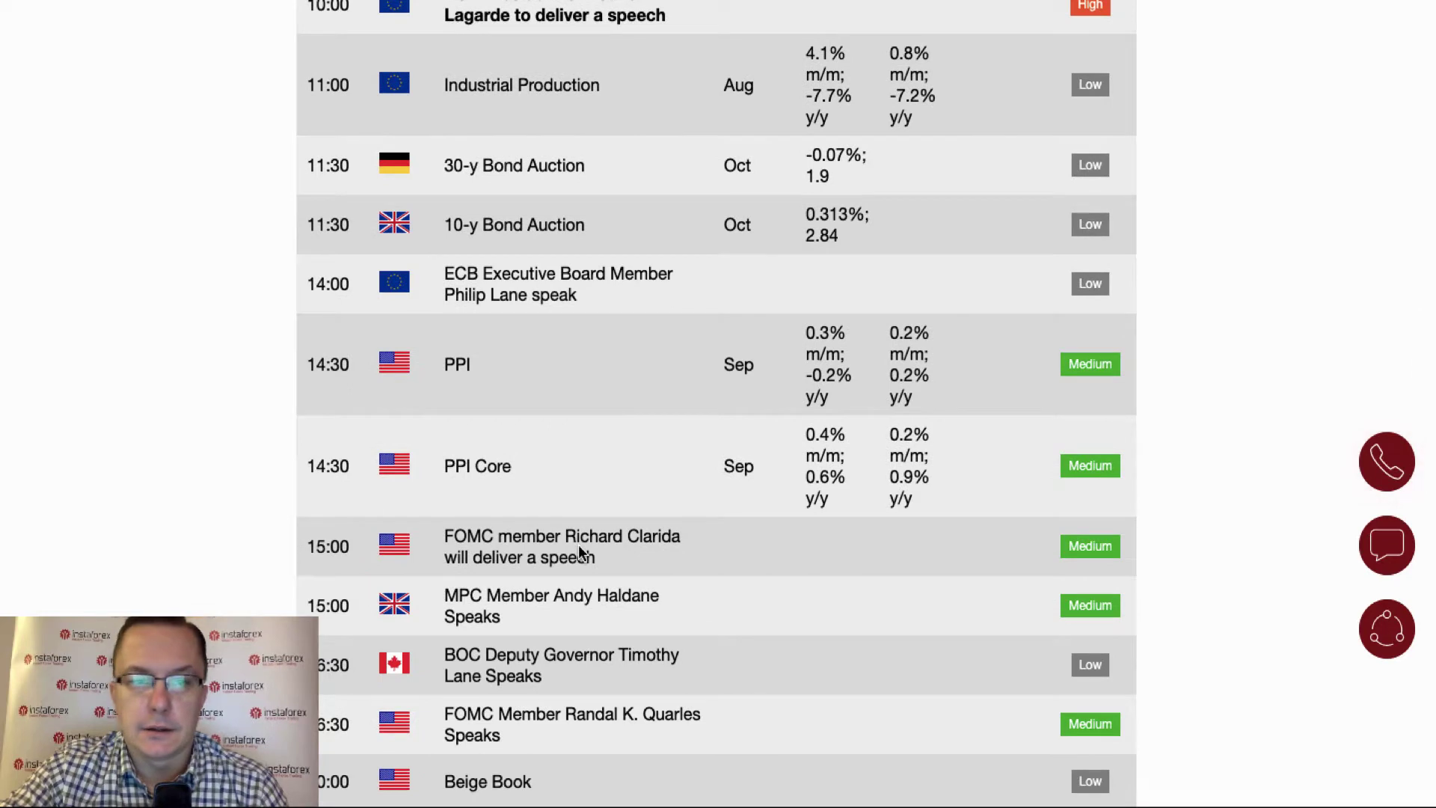
scroll(579, 552, "down", 2)
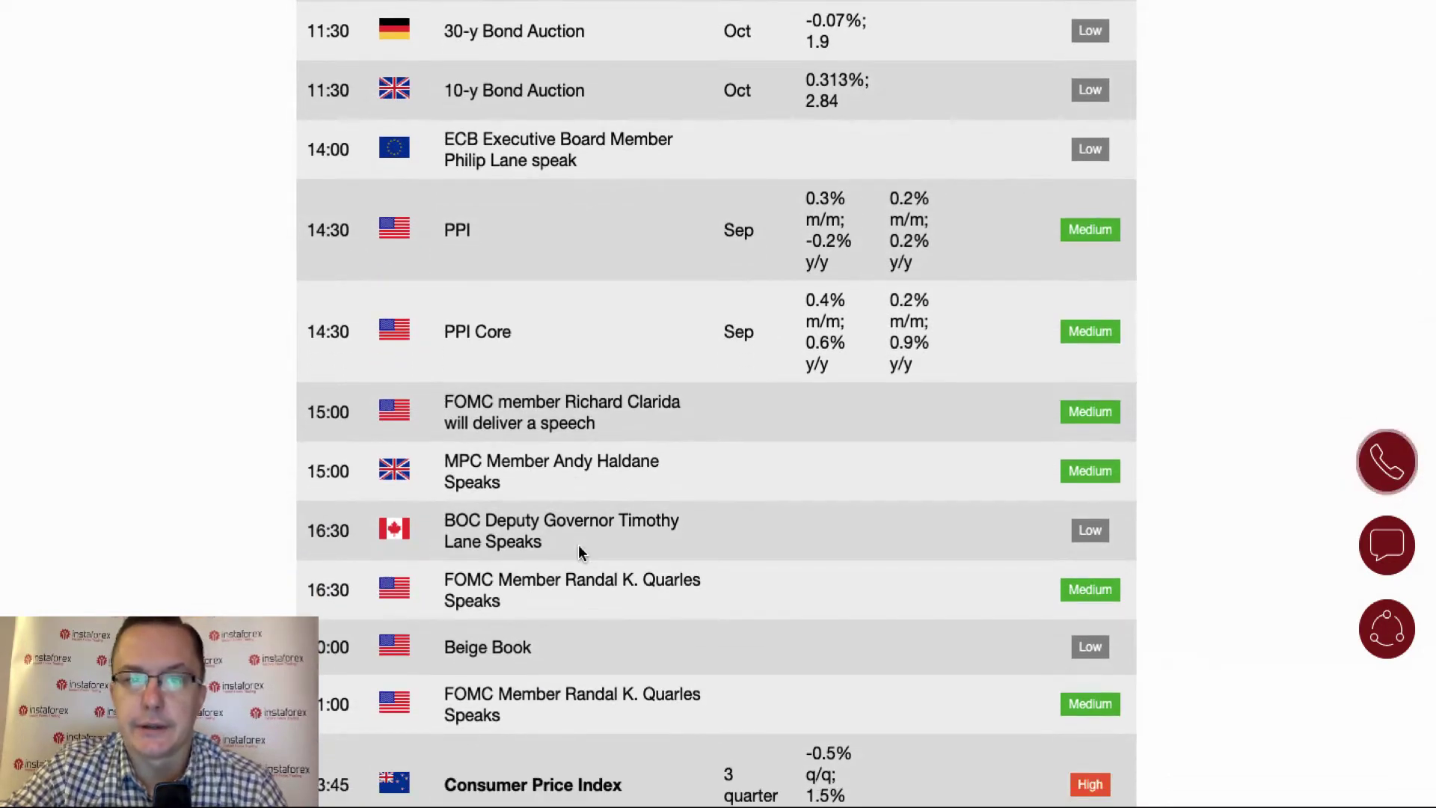
scroll(580, 552, "down", 2)
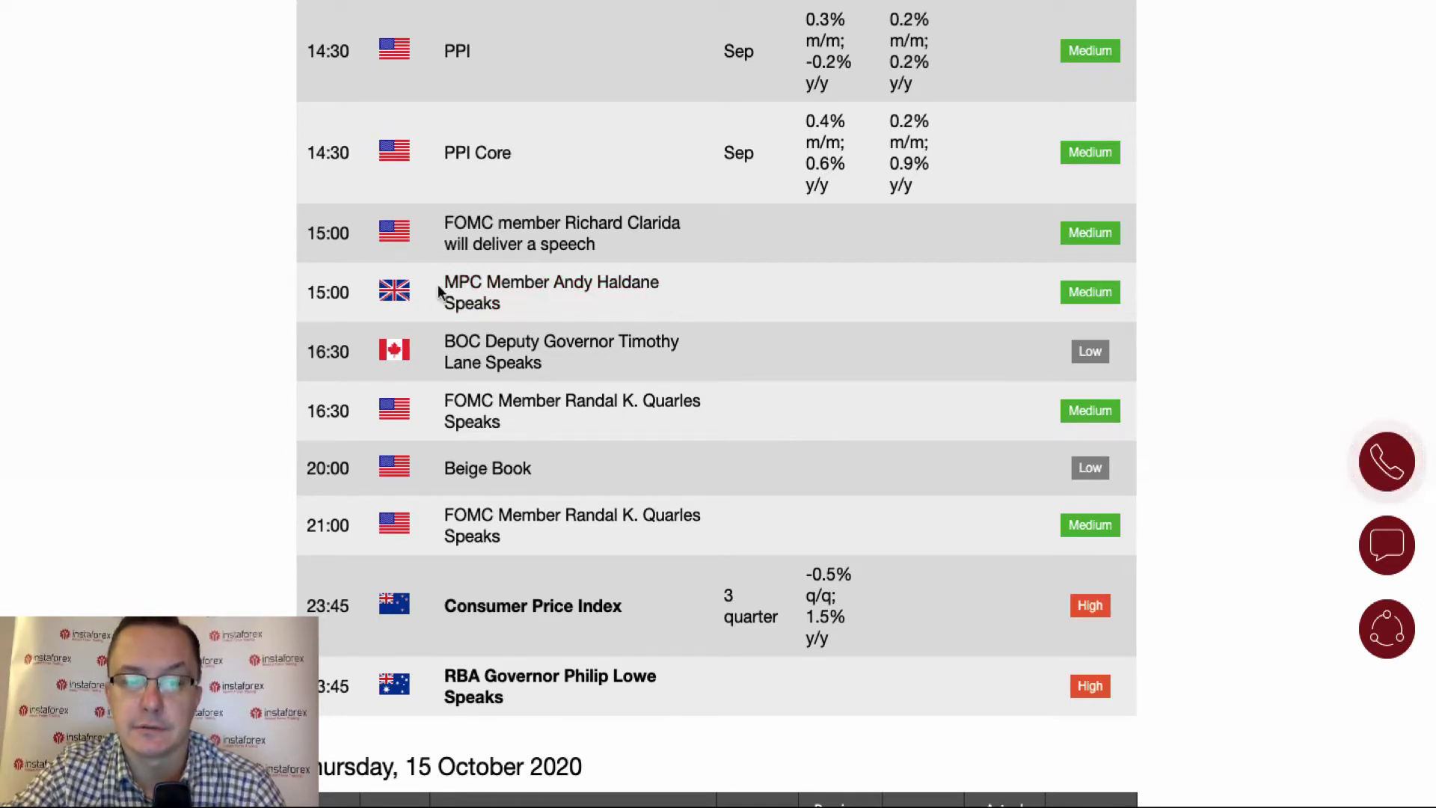
scroll(642, 302, "down", 2)
scroll(641, 302, "down", 3)
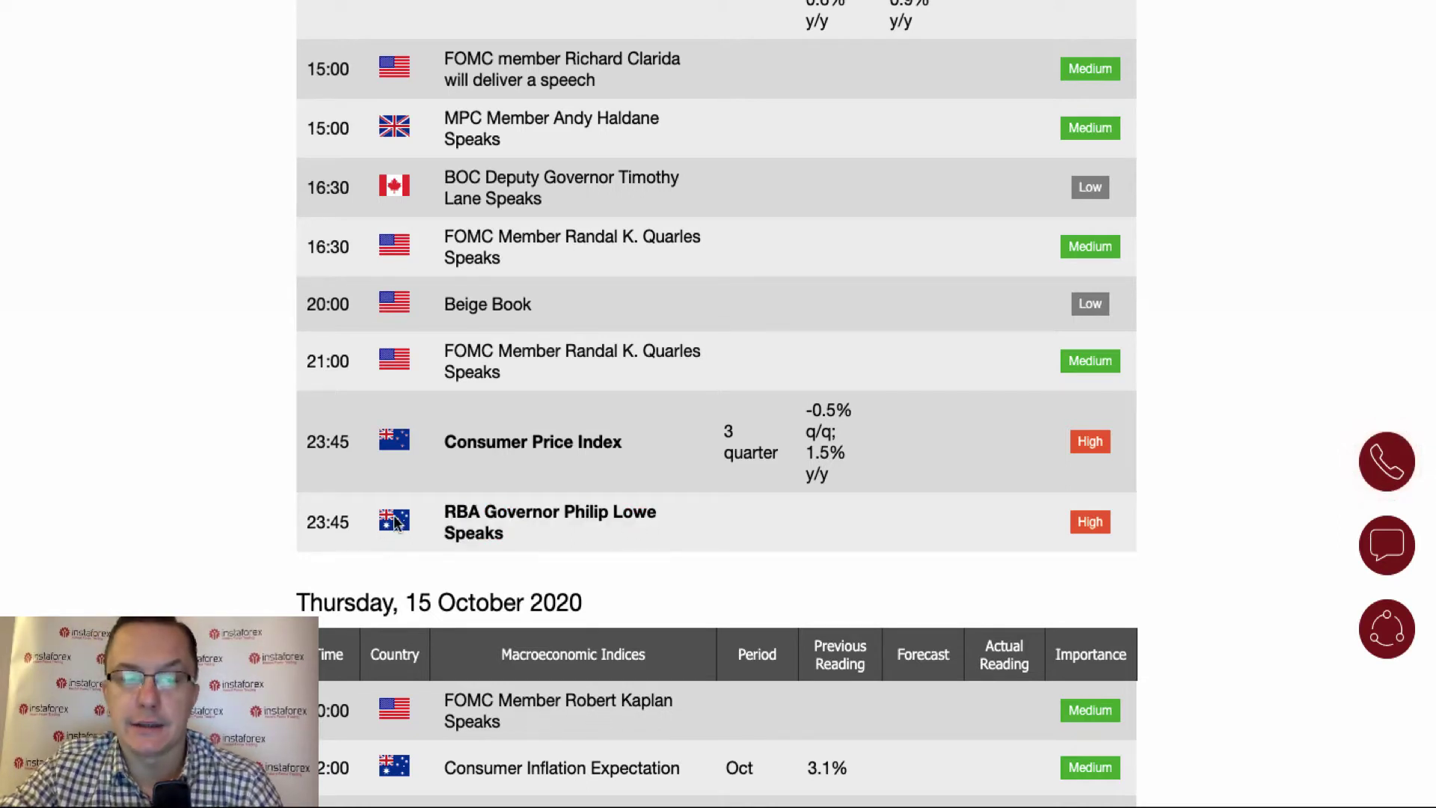
mouse_move(397, 522)
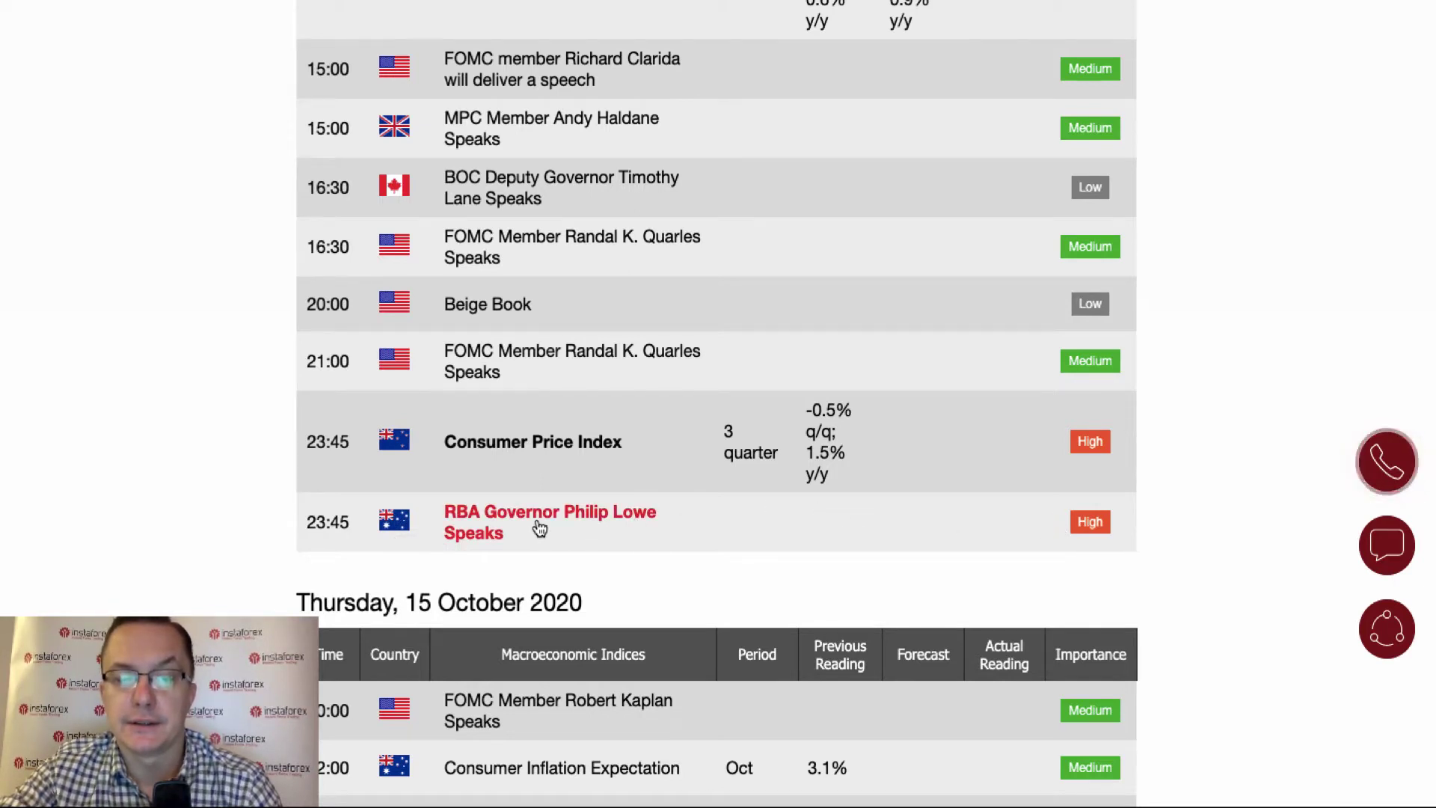
mouse_move(397, 438)
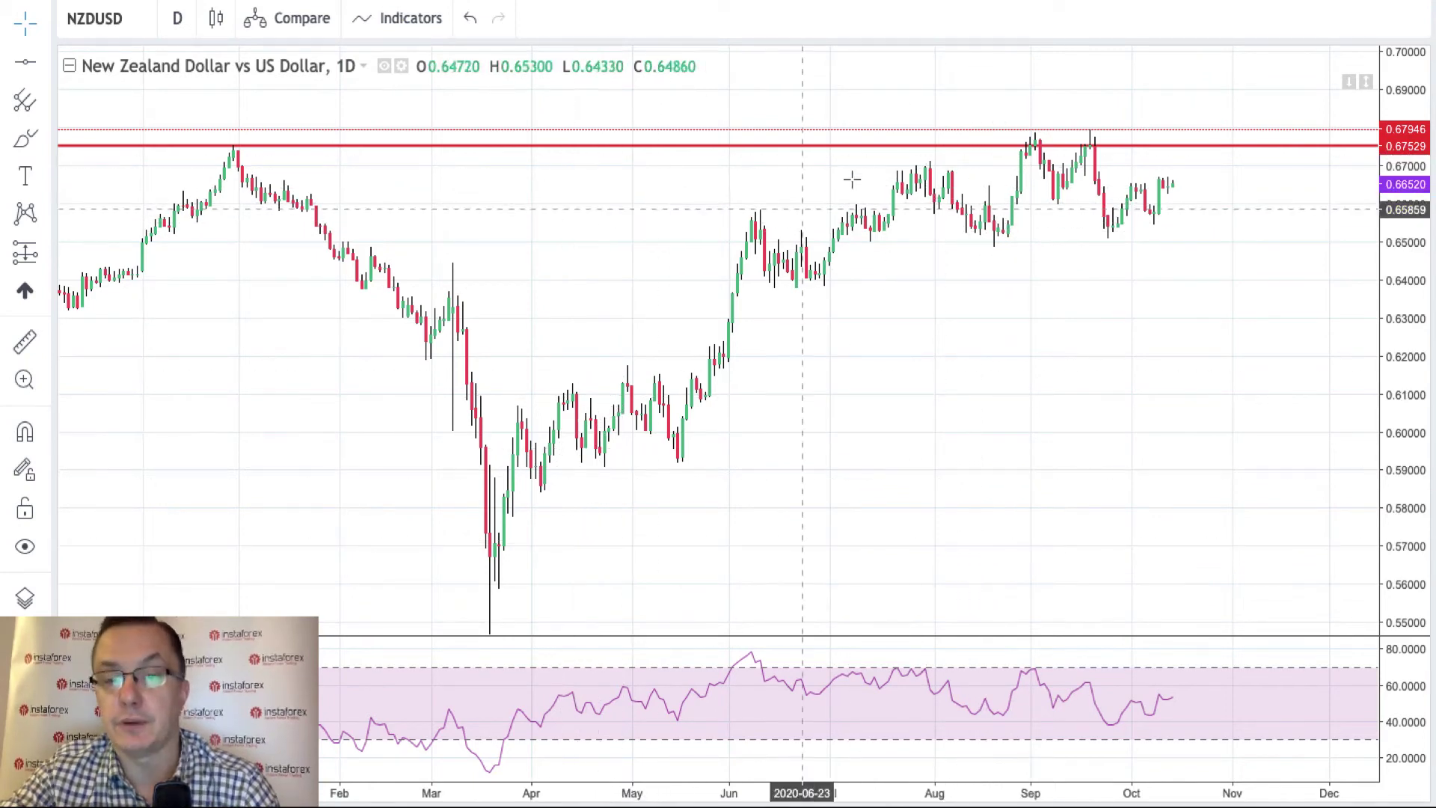
Examine the horizontal resistance line at 0.67529 against the earlier peaks on the NZDUSD daily chart.
left_click_drag(927, 128, 965, 131)
key("ctrl+z")
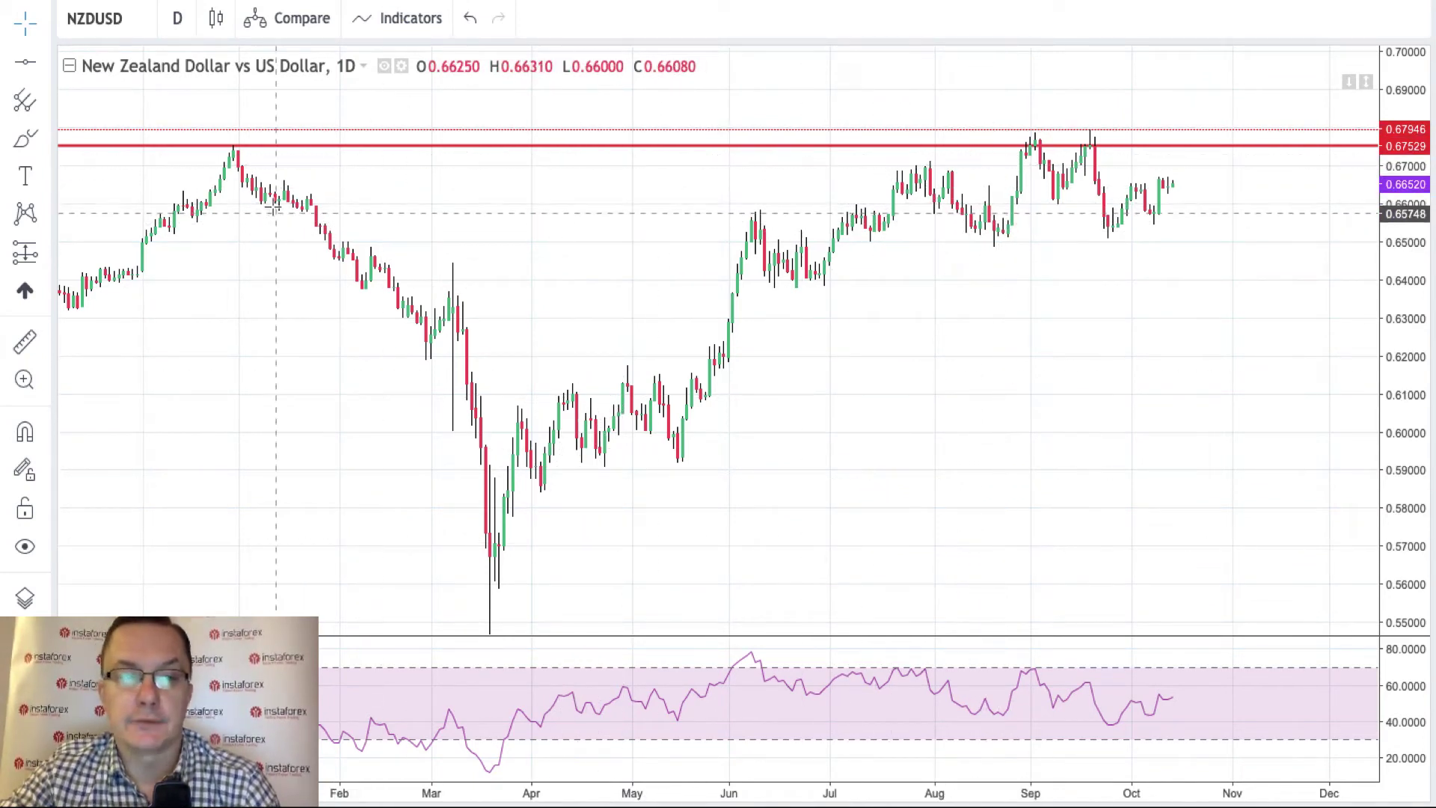
left_click(234, 153)
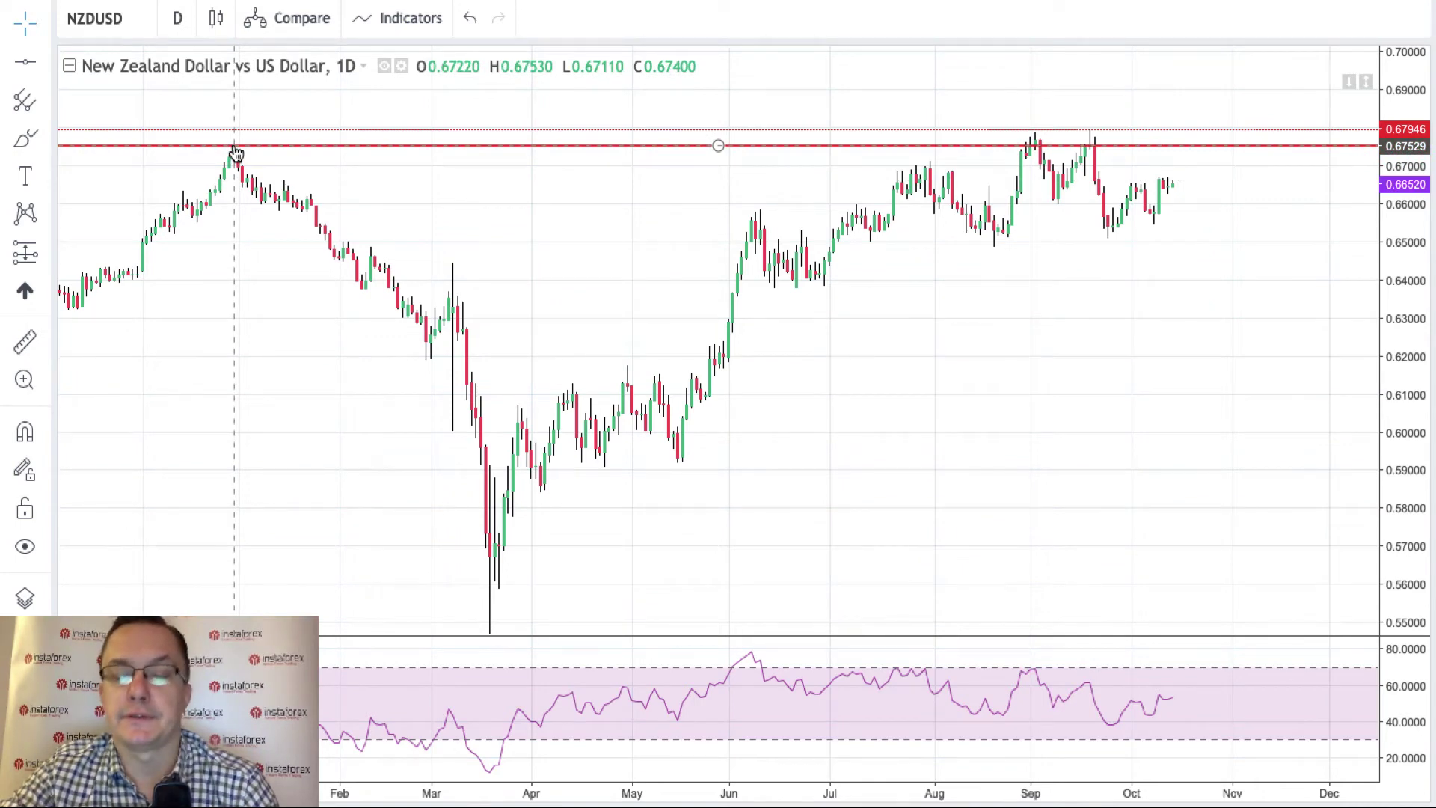
left_click(779, 215)
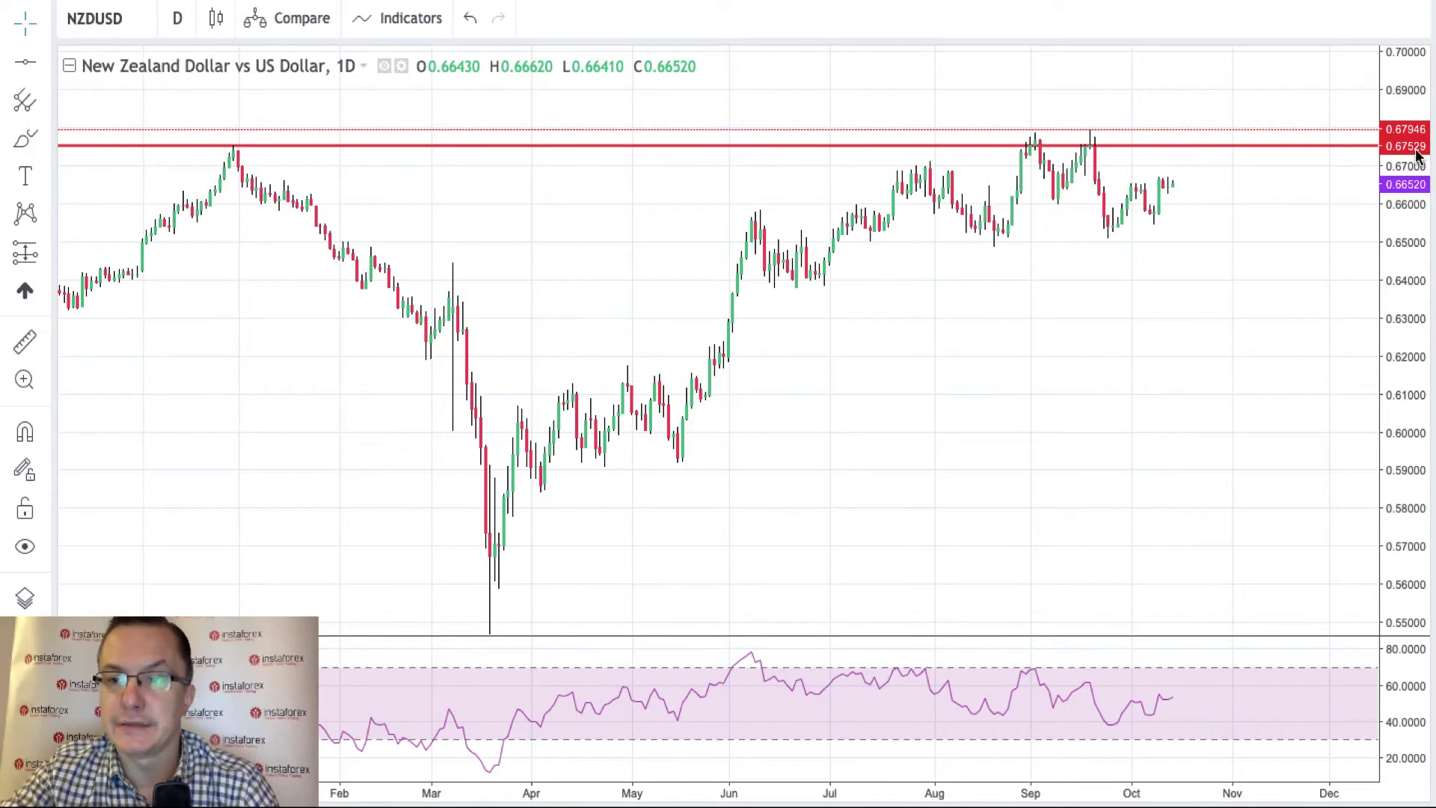
left_click_drag(1368, 147, 1337, 155)
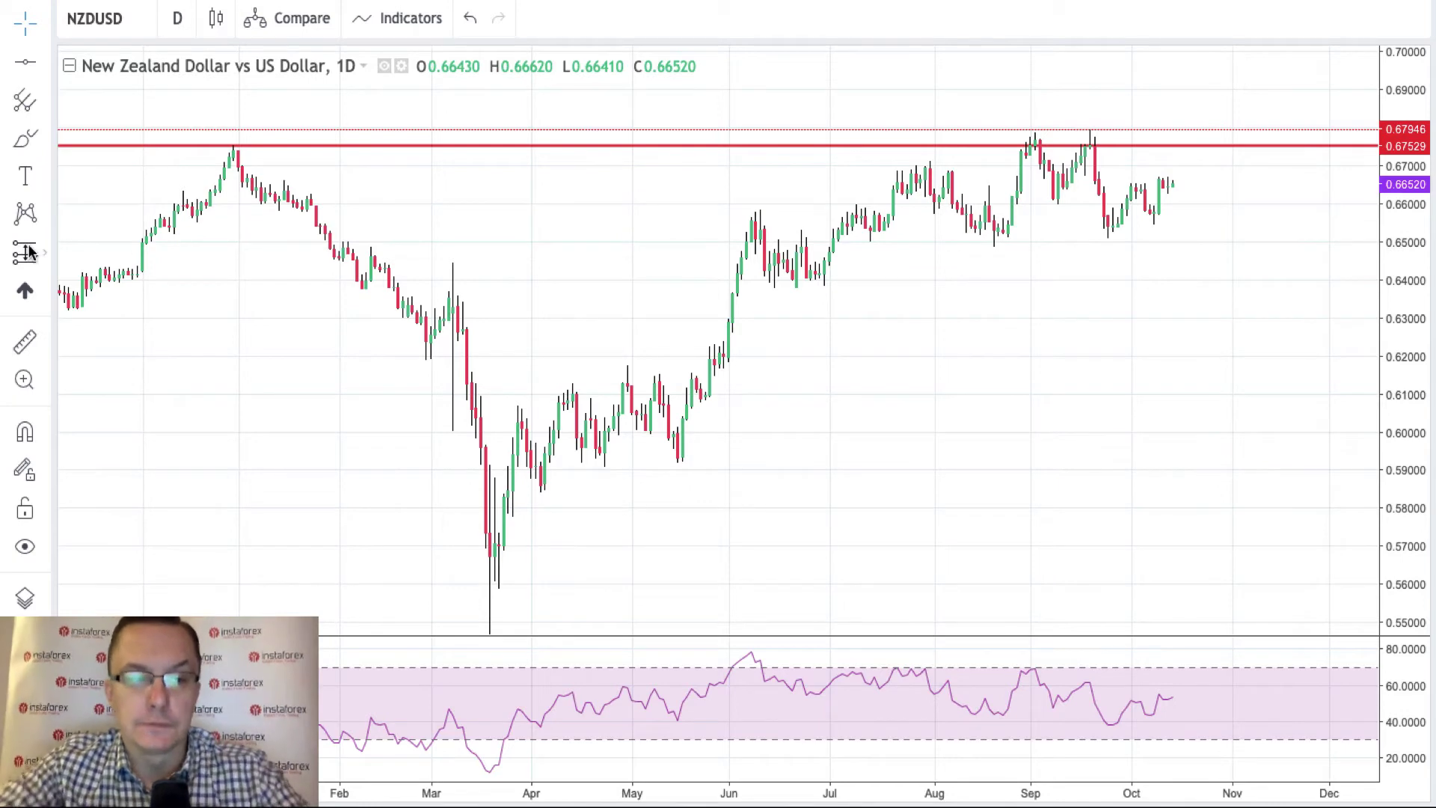
Add a text label reading "Right Shoulder" above the late-July peak, just below the resistance line.
left_click(25, 176)
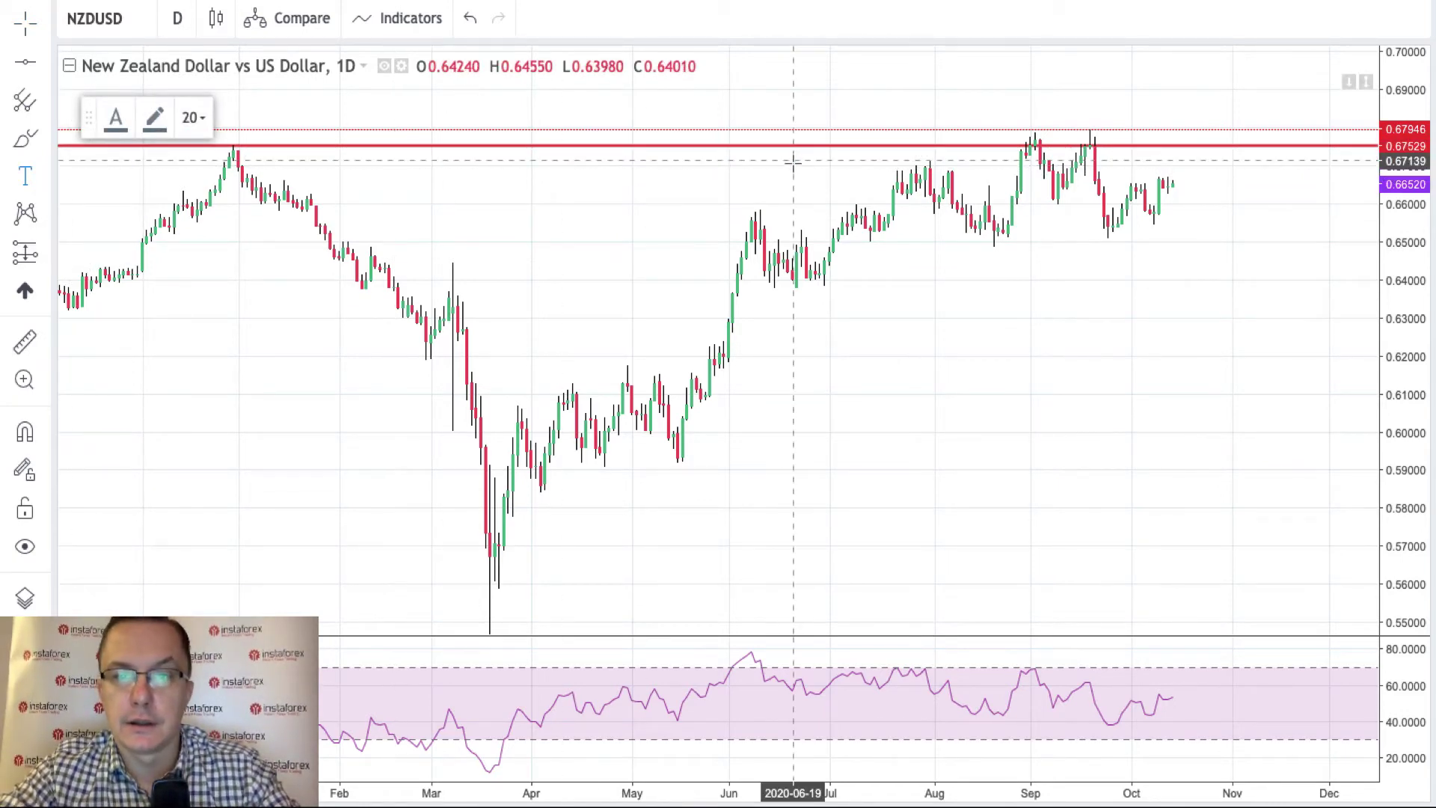
left_click(933, 151)
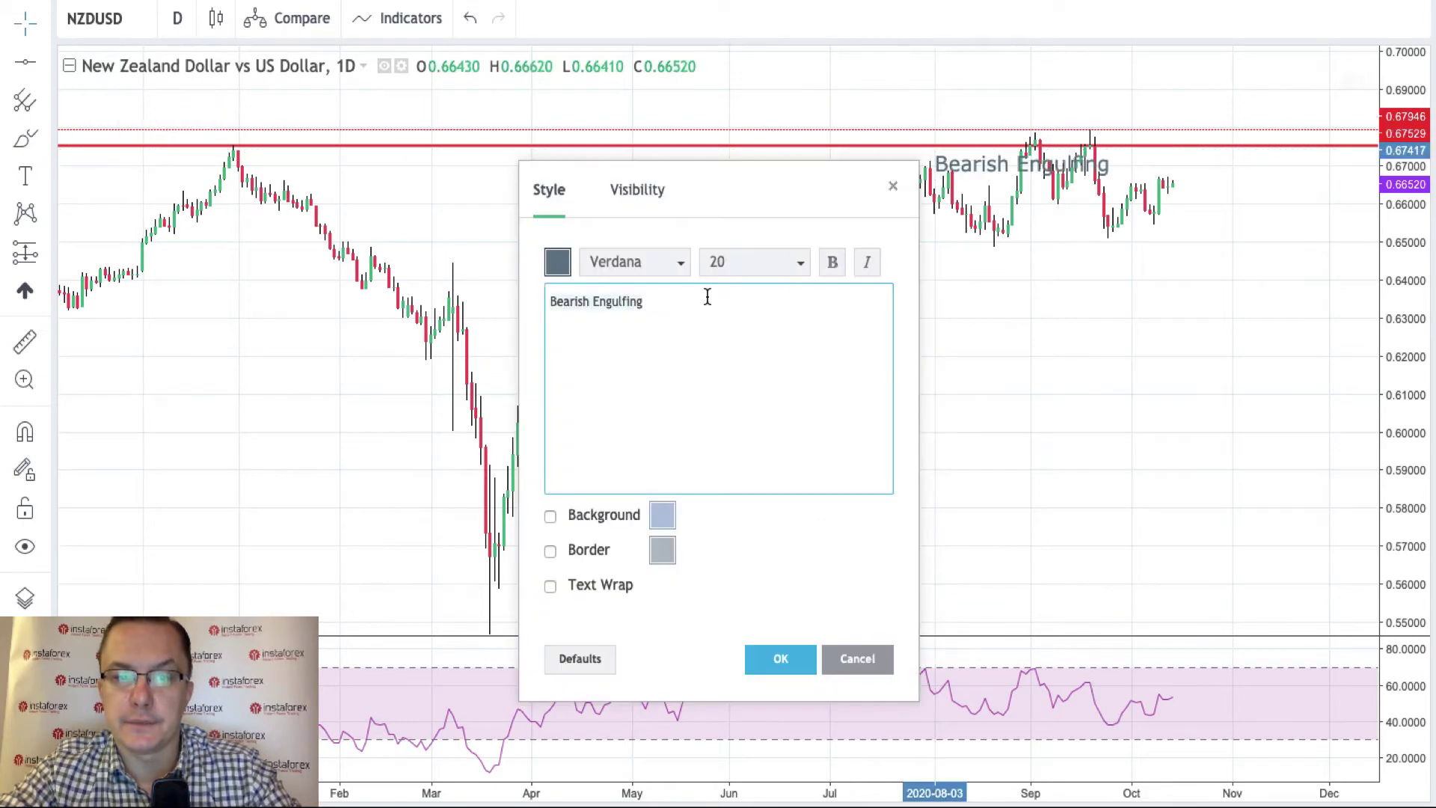
type("Ri")
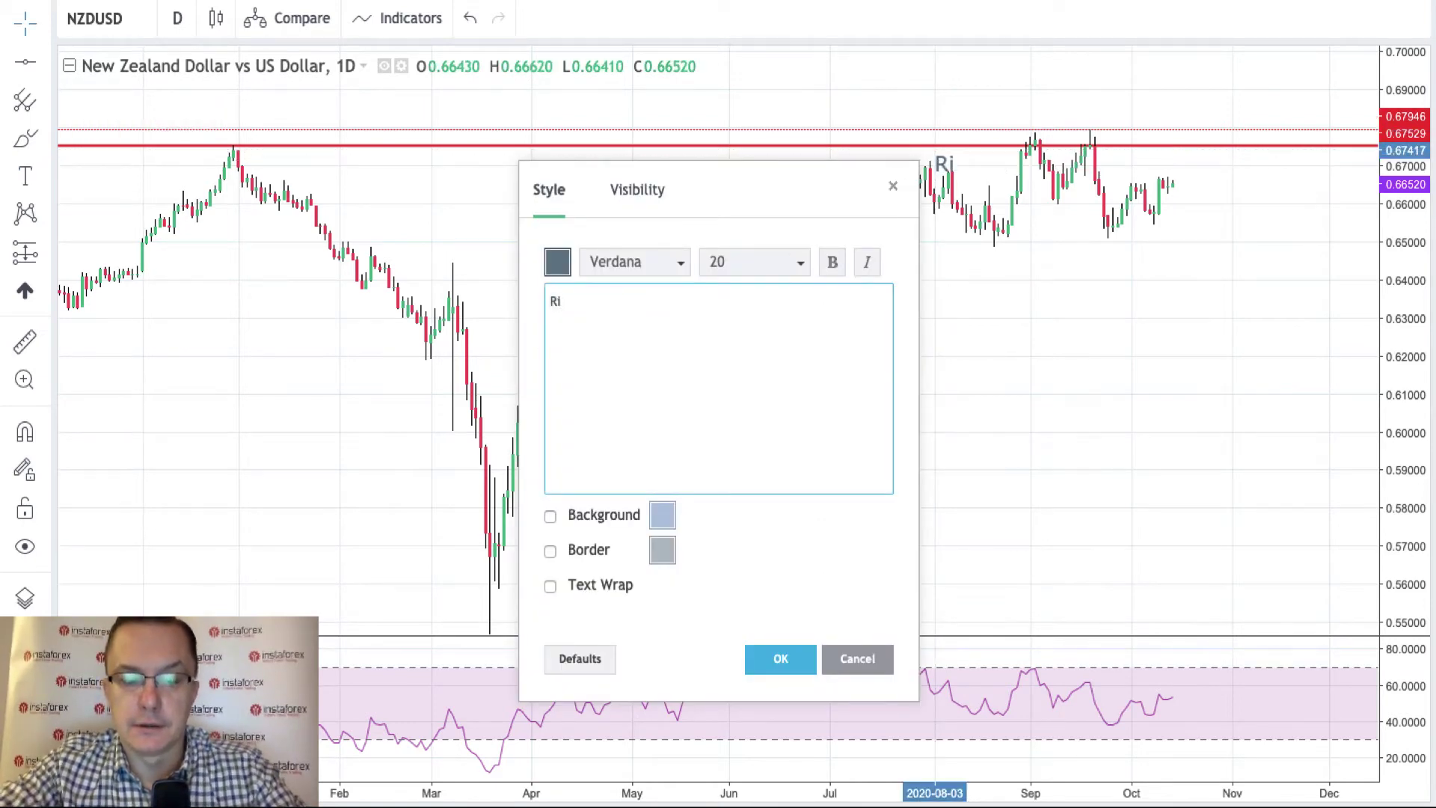
type("ght Shoulder")
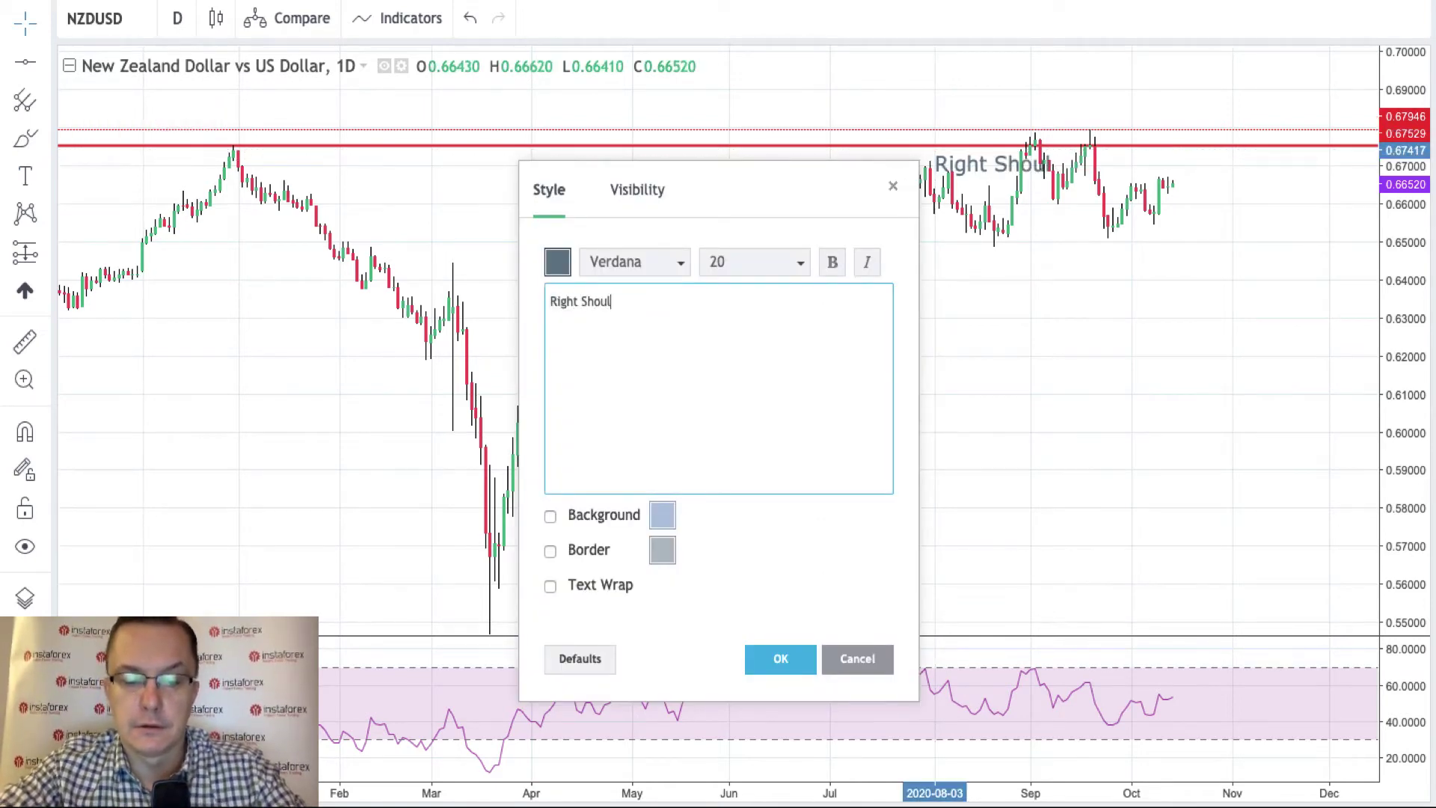
left_click(778, 660)
Duplicate the shoulder label over the October peak and change the copy's text to "Left Shoulder".
left_click_drag(955, 170, 1194, 174)
double_click(1194, 173)
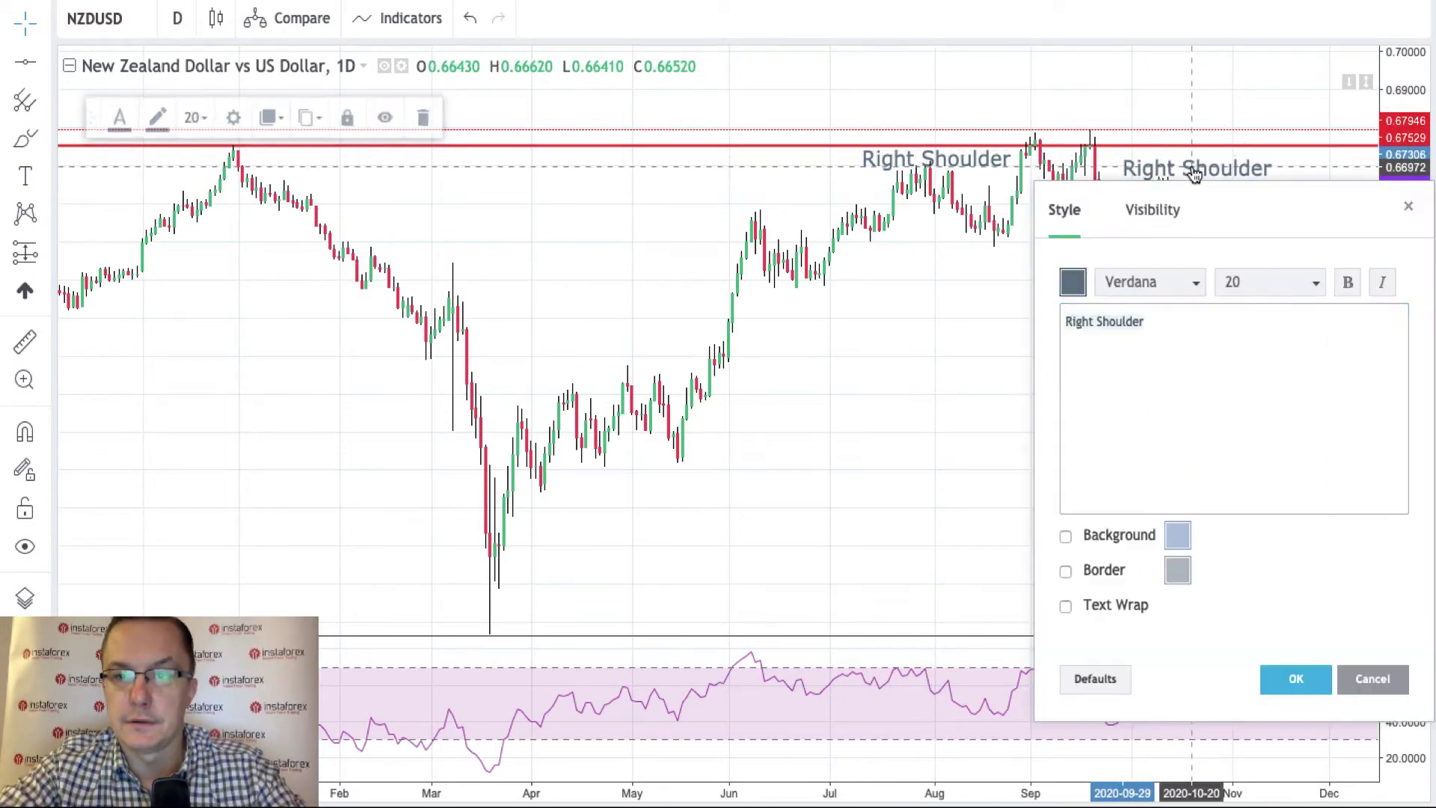
left_click(1090, 319)
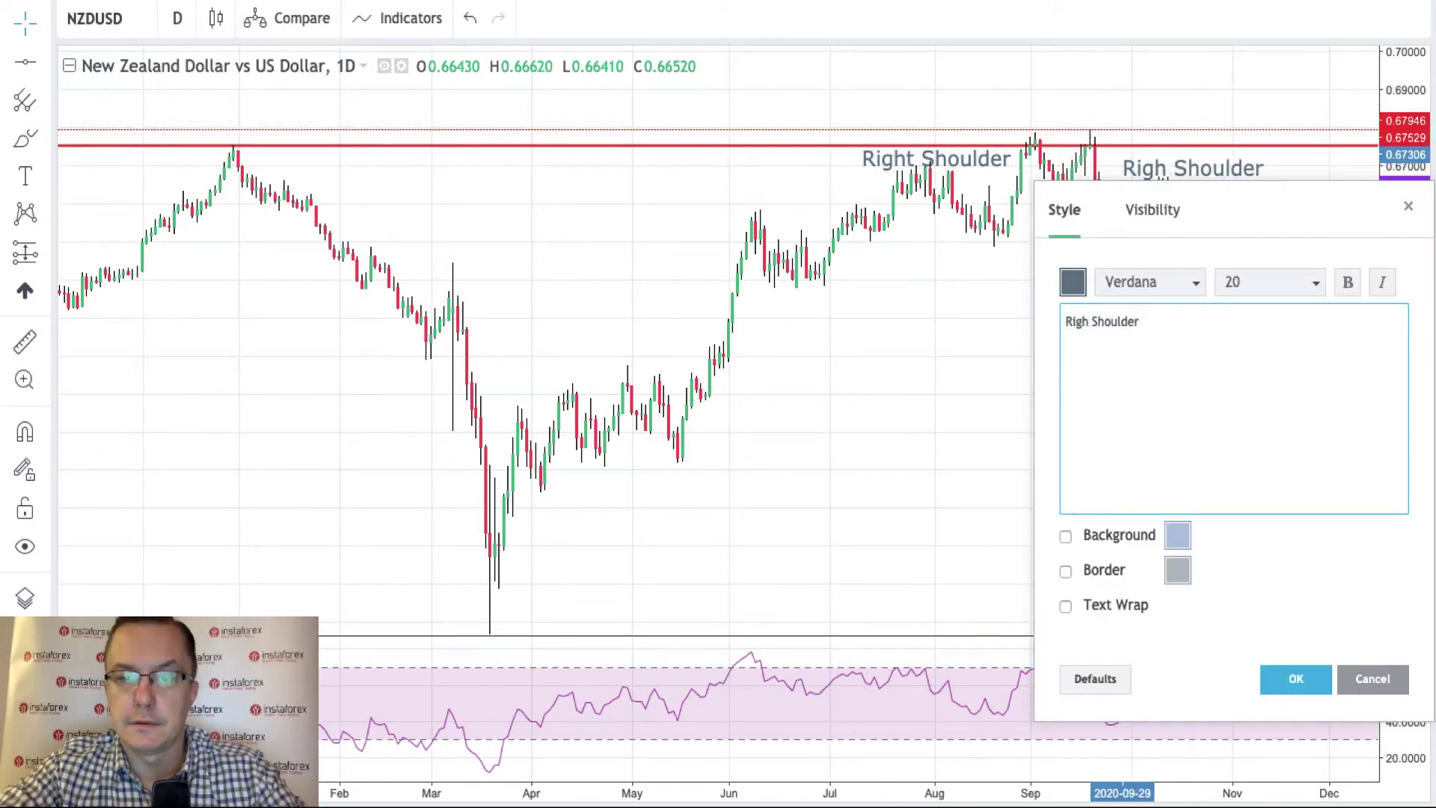
key("BackSpace")
key("BackSpace")
key("BackSpace")
key("BackSpace")
key("BackSpace")
type("Left")
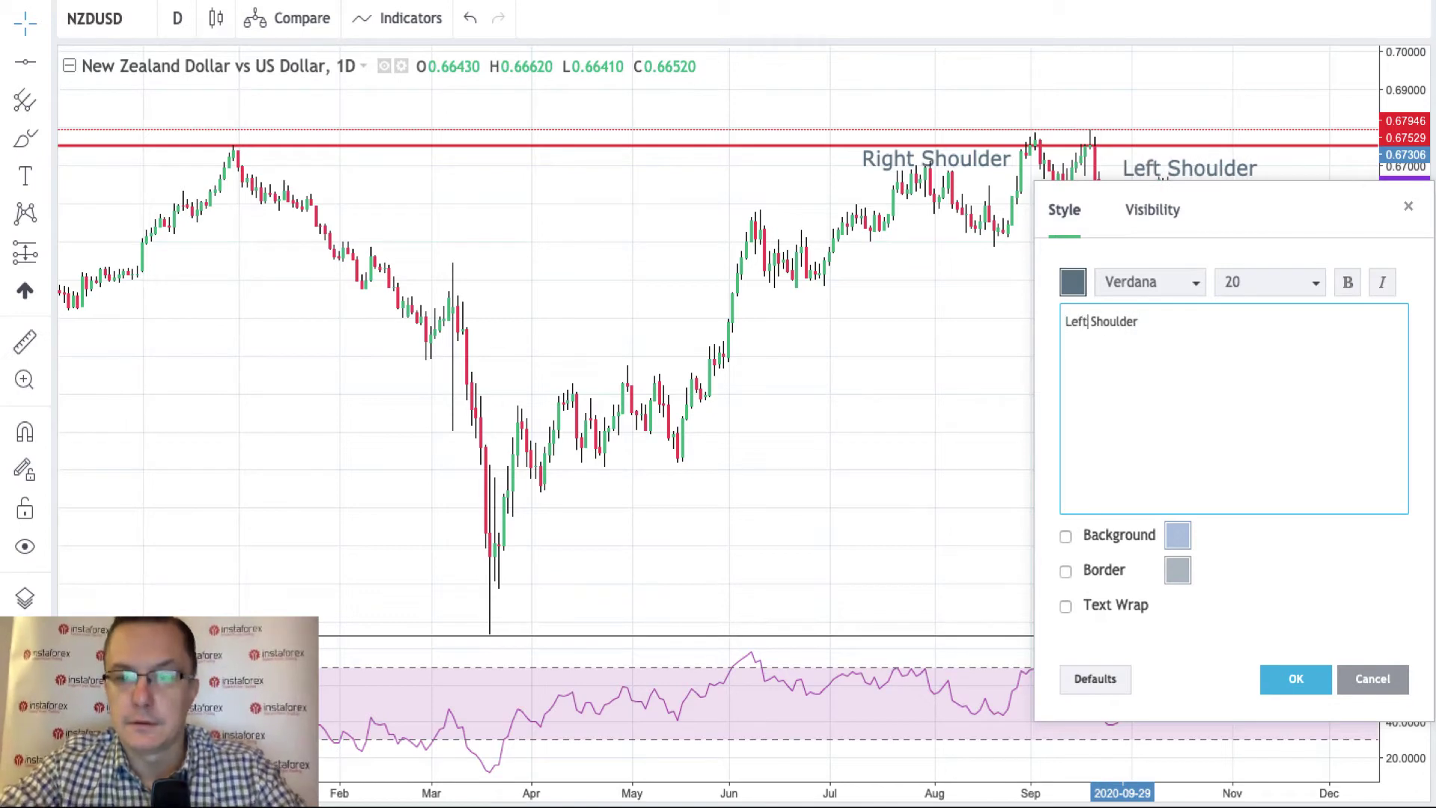
left_click(1295, 679)
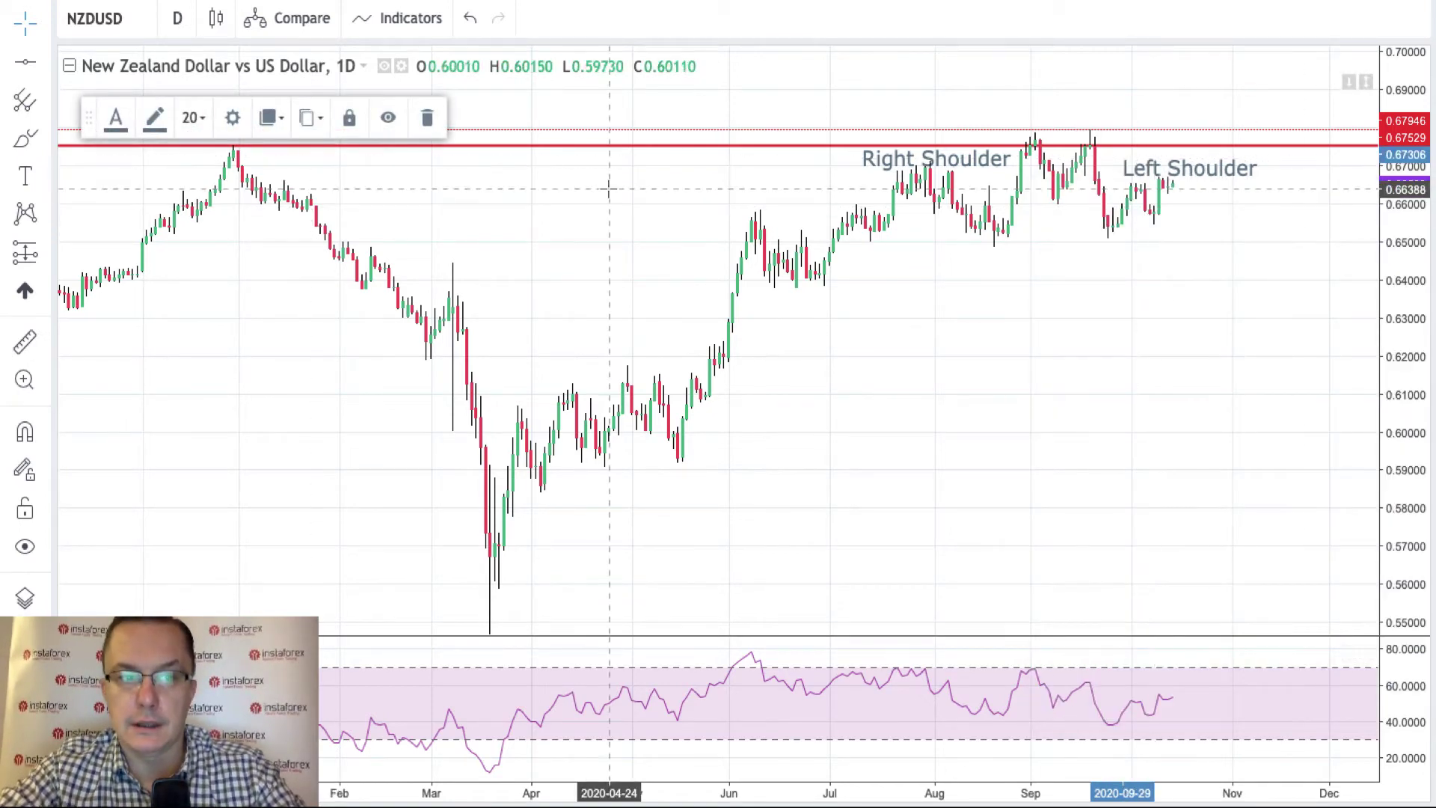
Duplicate the "Left Shoulder" label above the September peaks and change the copy's text to "Head".
mouse_move(1204, 175)
left_mouse_down()
mouse_move(1204, 132)
mouse_move(1075, 111)
left_mouse_up()
double_click(1074, 111)
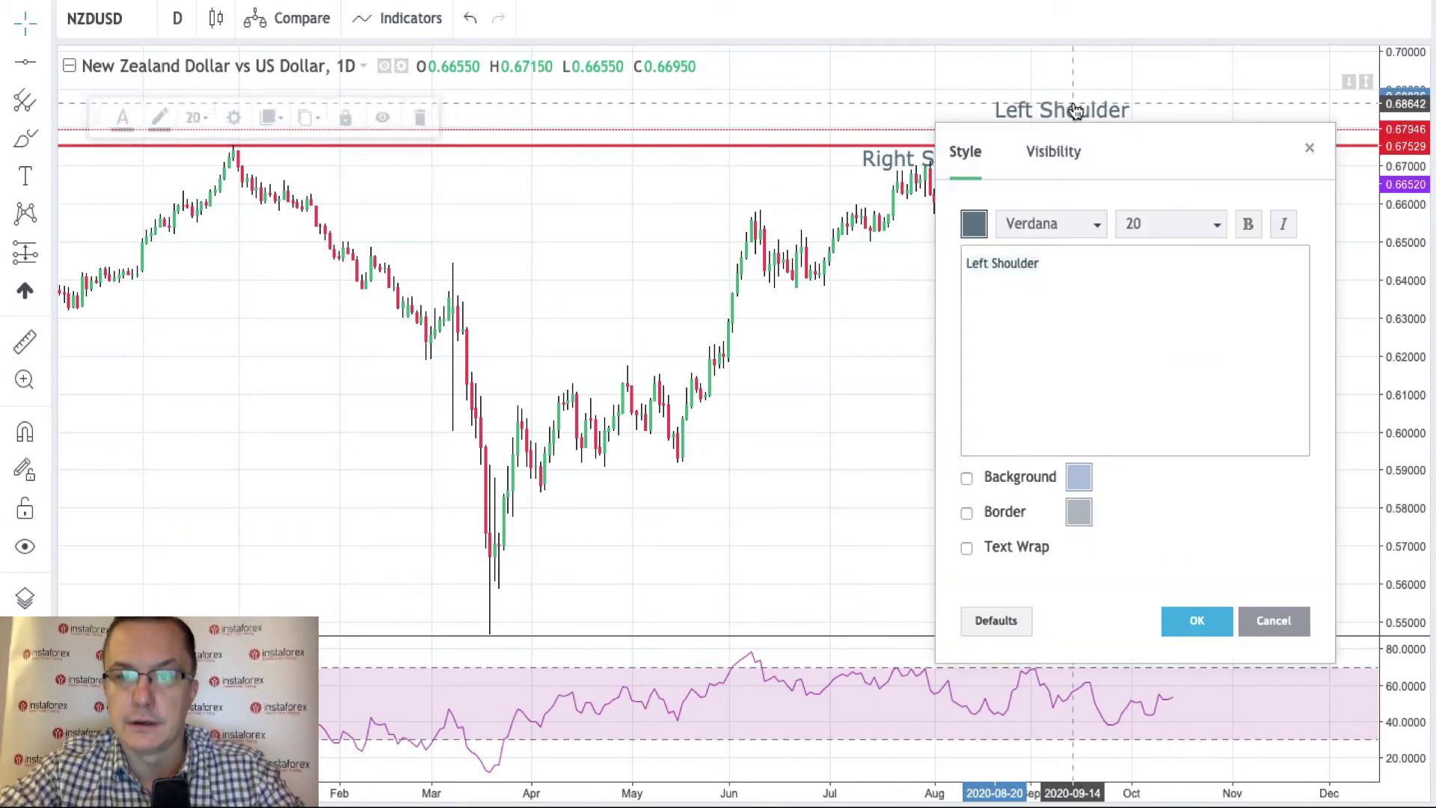
key("ctrl+a")
type("Head")
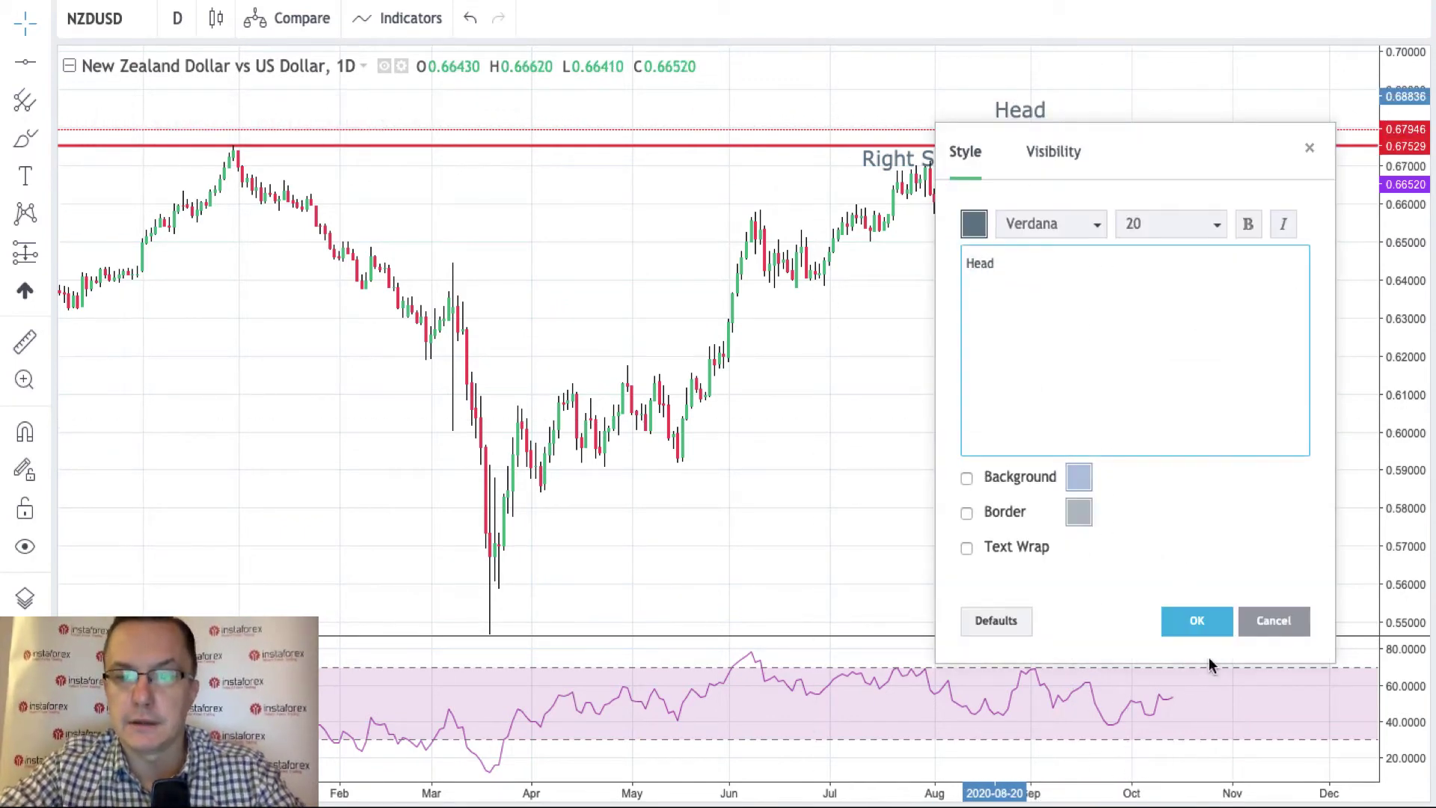
left_click(1197, 620)
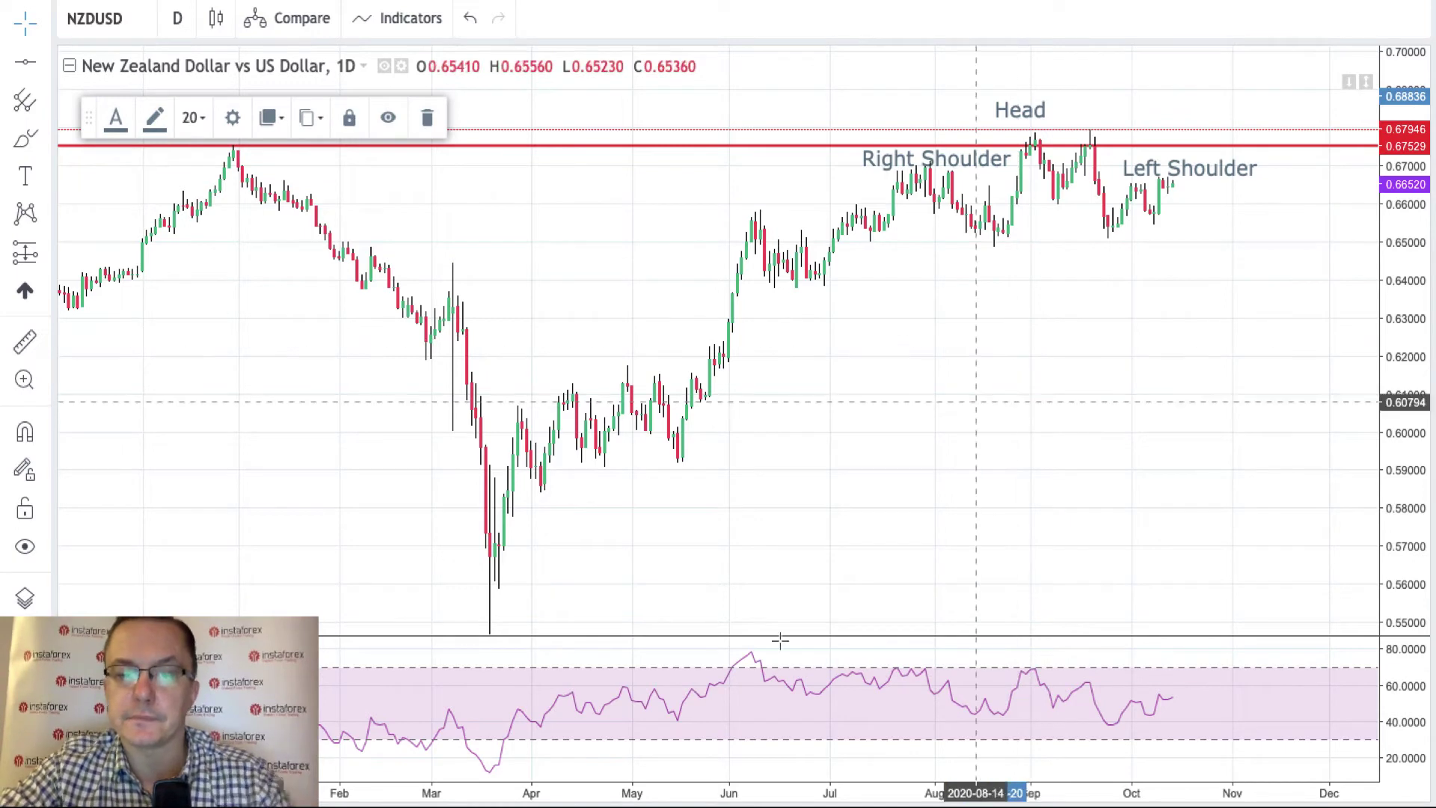
Enlarge the recent price action and move the "Head" label to just above the early-September peak.
mouse_move(724, 762)
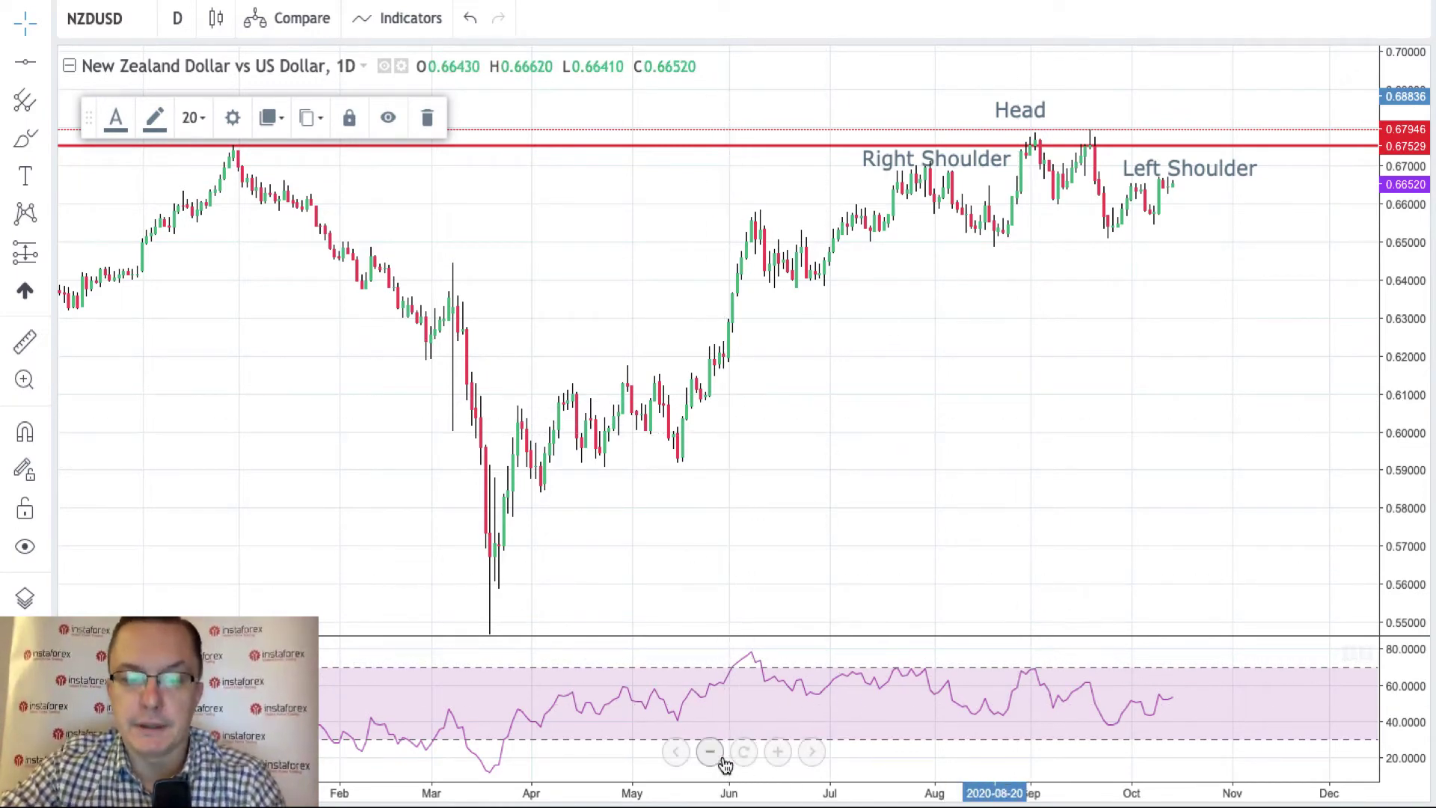
left_click(777, 751)
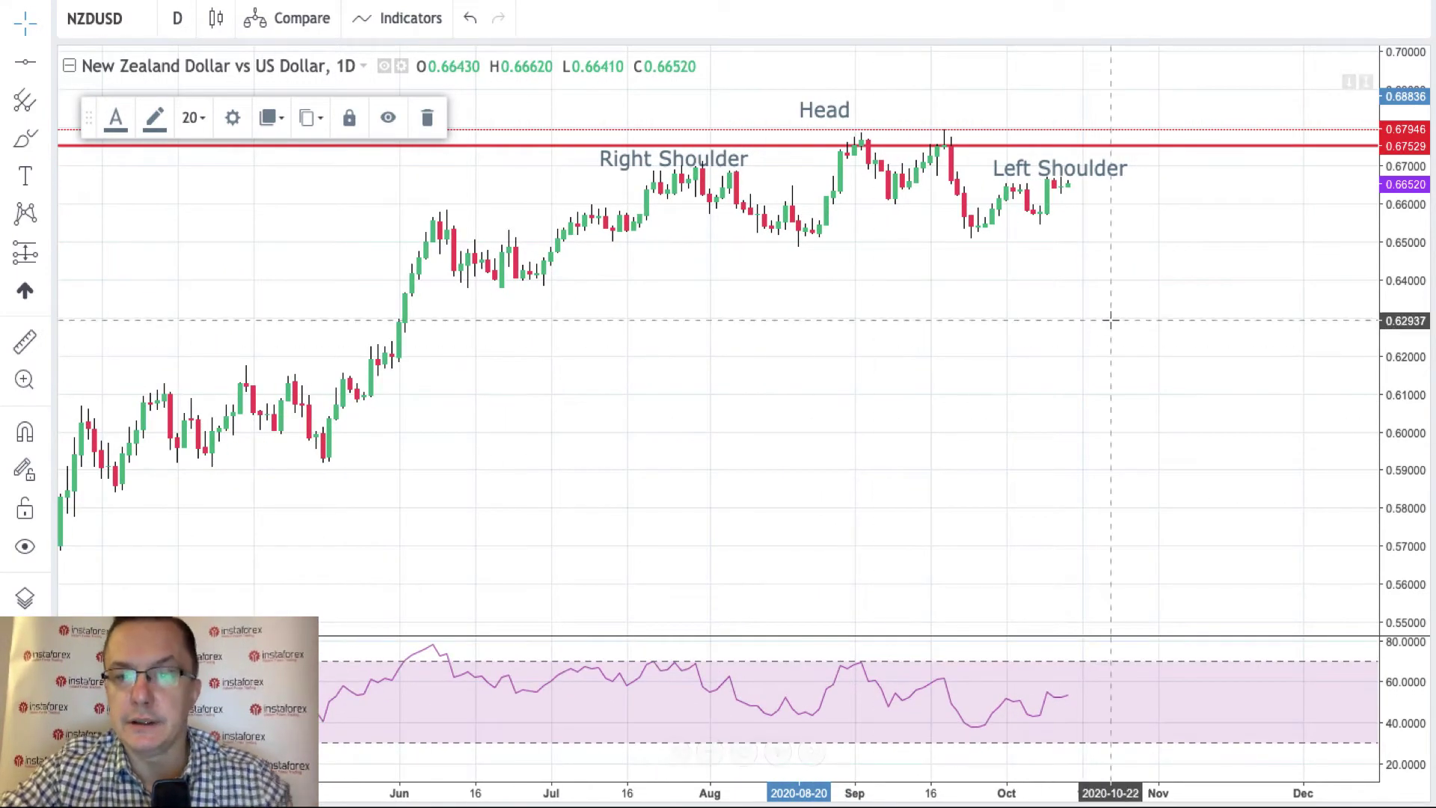
left_click_drag(1400, 452, 1390, 385)
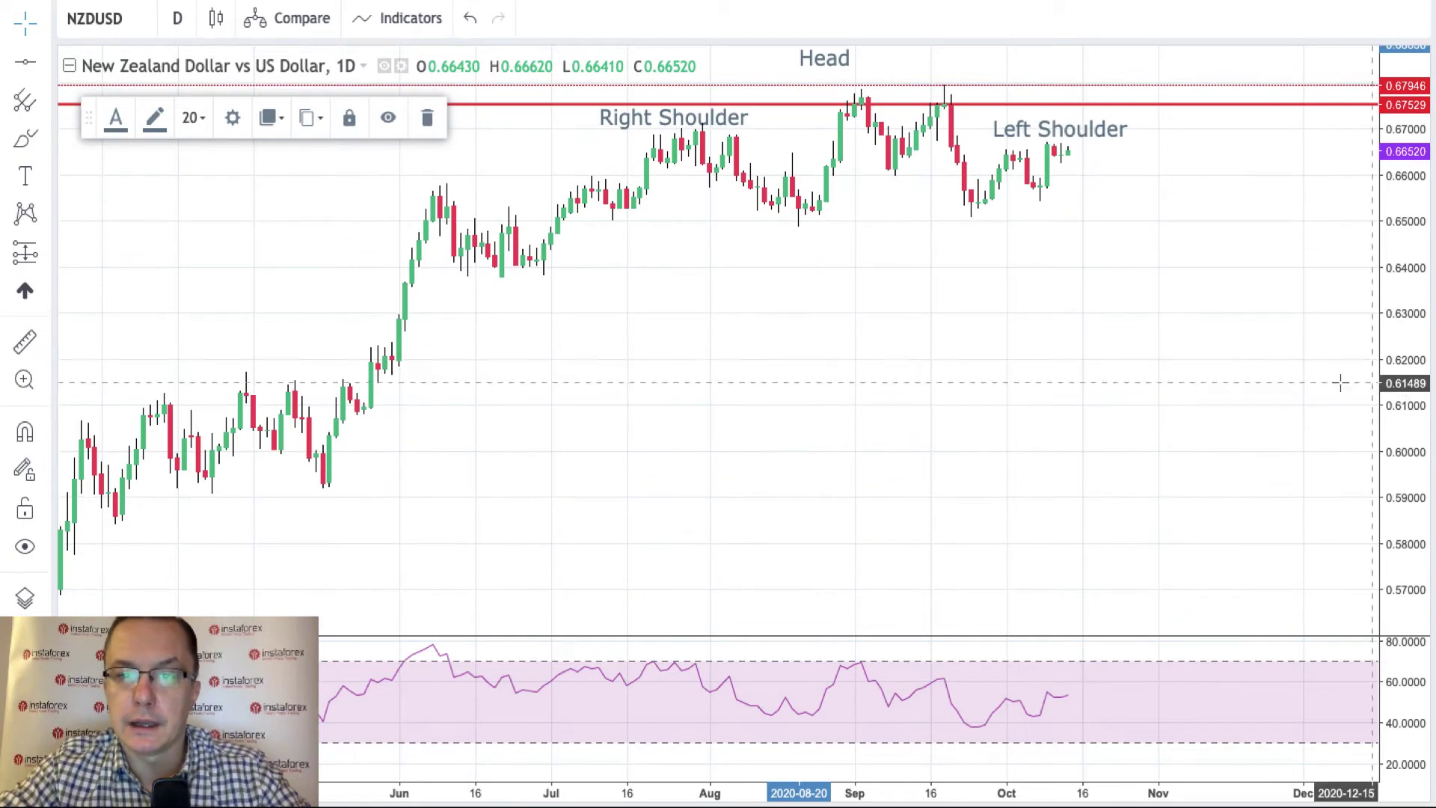
left_click_drag(1410, 483, 1400, 352)
left_click(832, 69)
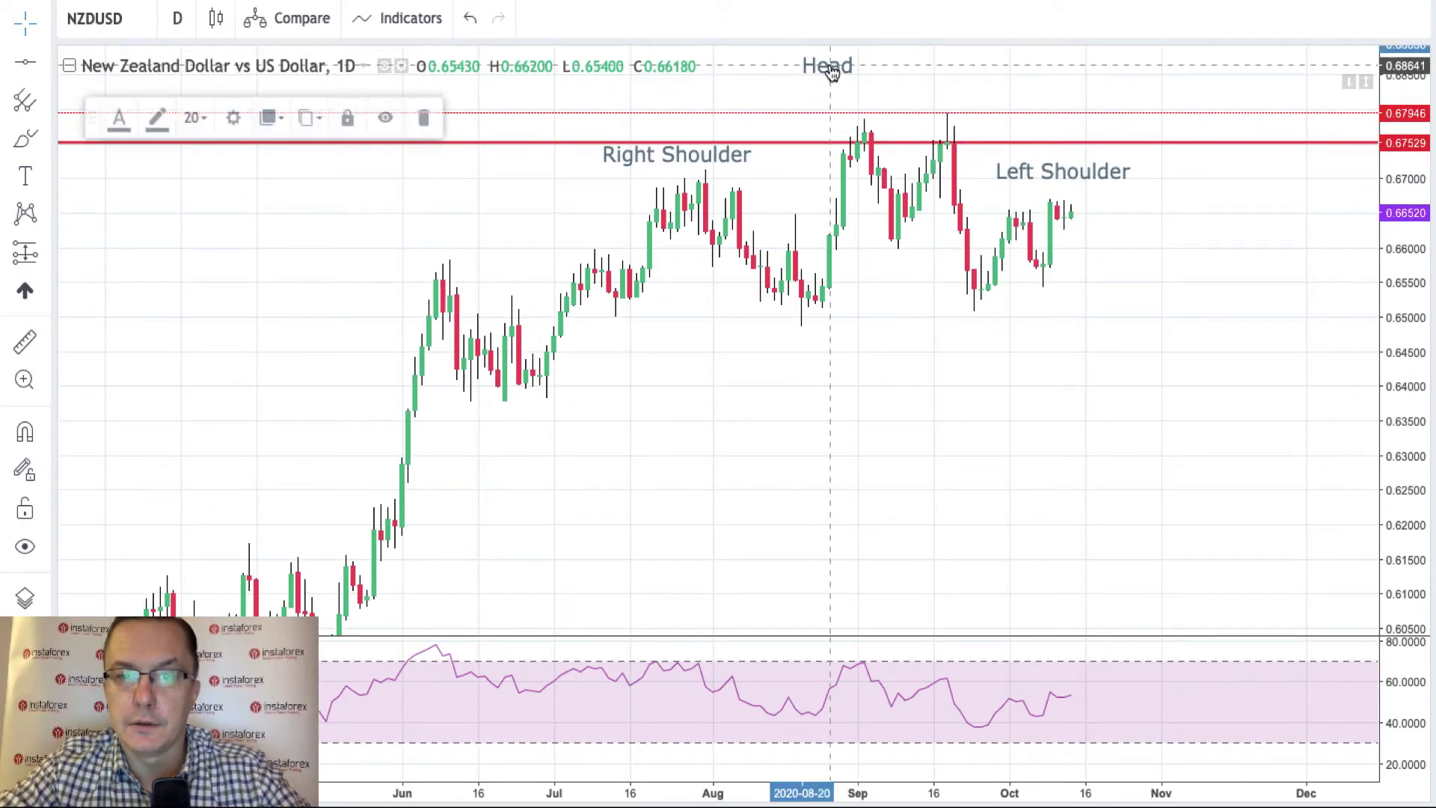
left_click_drag(832, 68, 881, 101)
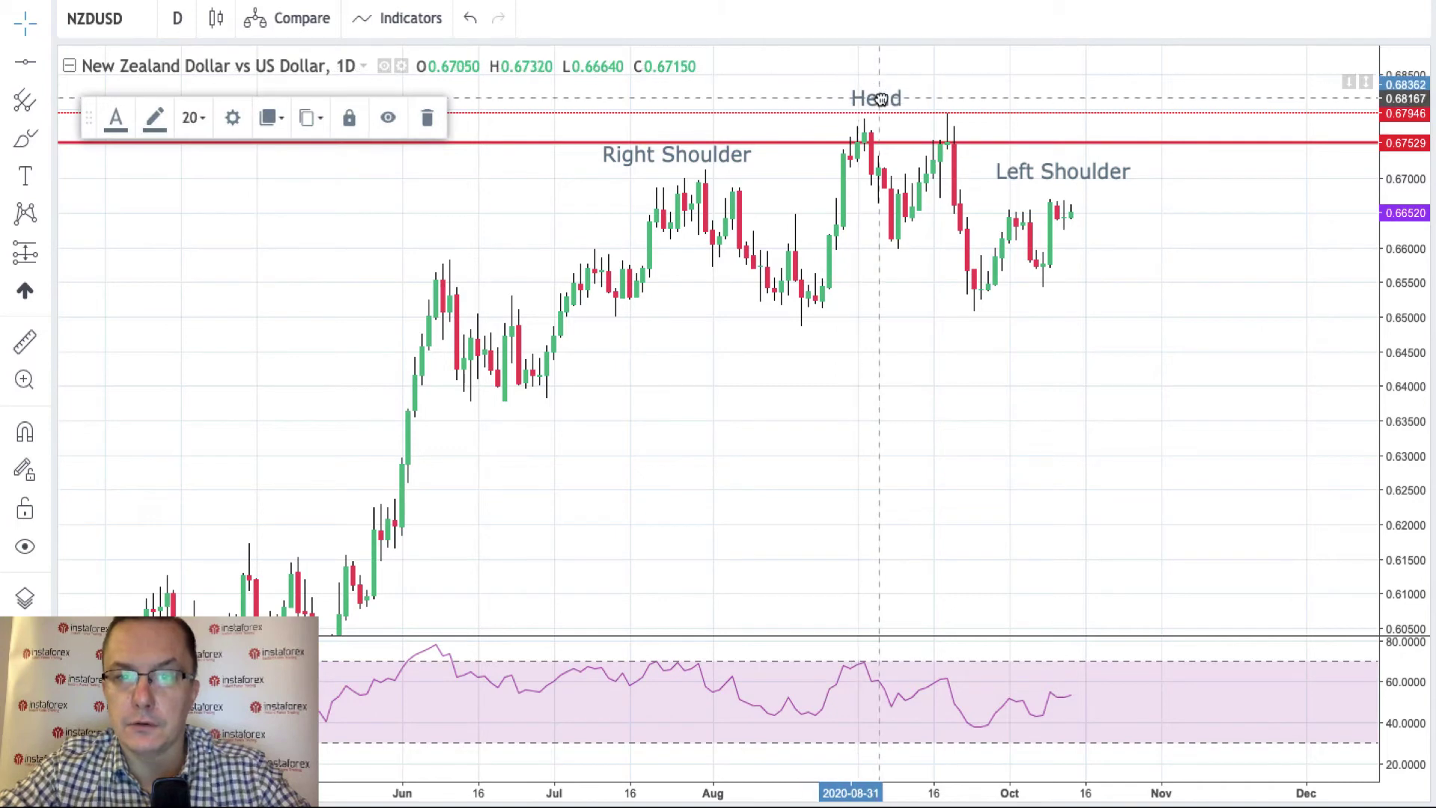
Move the "Right Shoulder" label so that it sits centred above the late-July and early-August peaks.
right_click(707, 154)
left_click(618, 202)
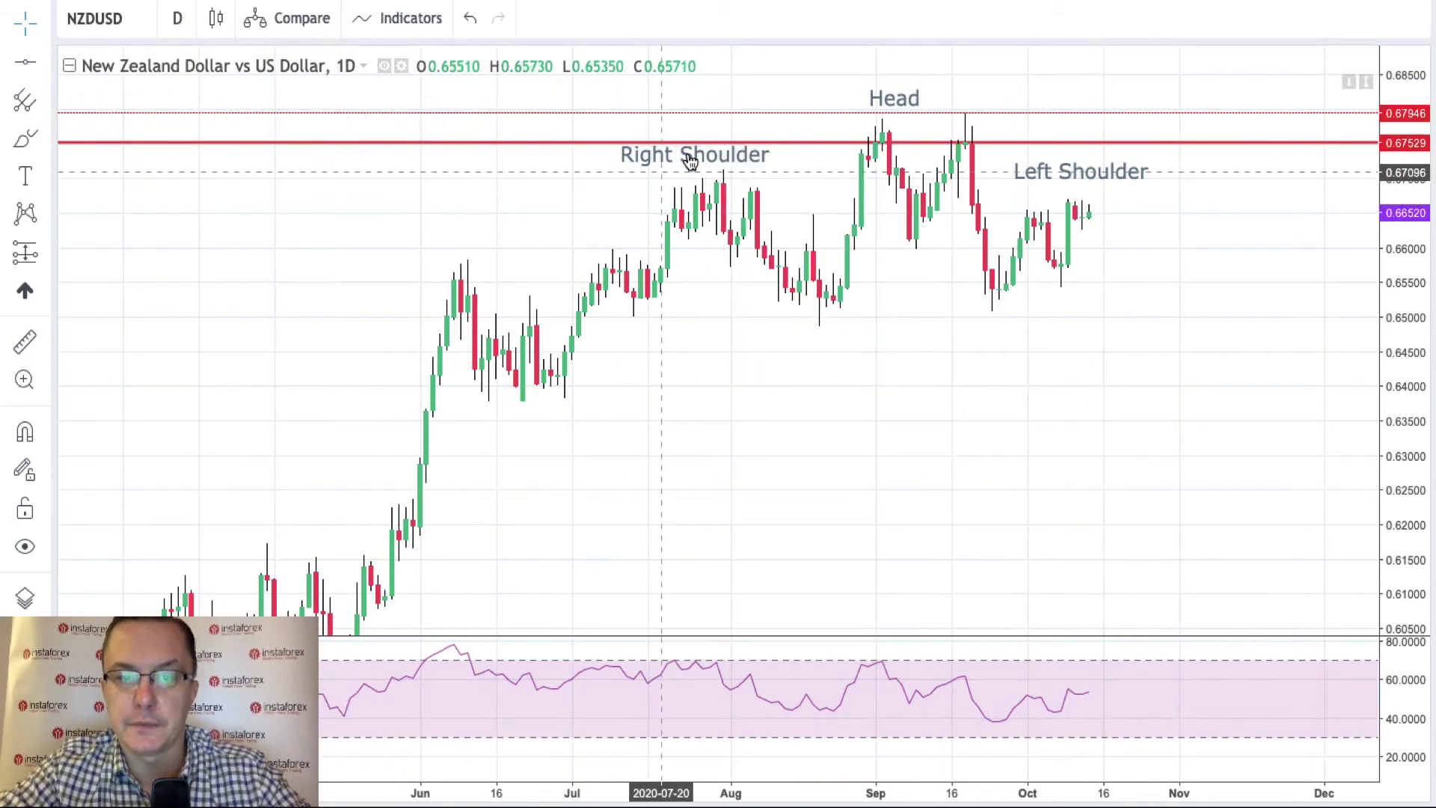
left_click_drag(689, 162, 739, 150)
left_click_drag(739, 155, 739, 156)
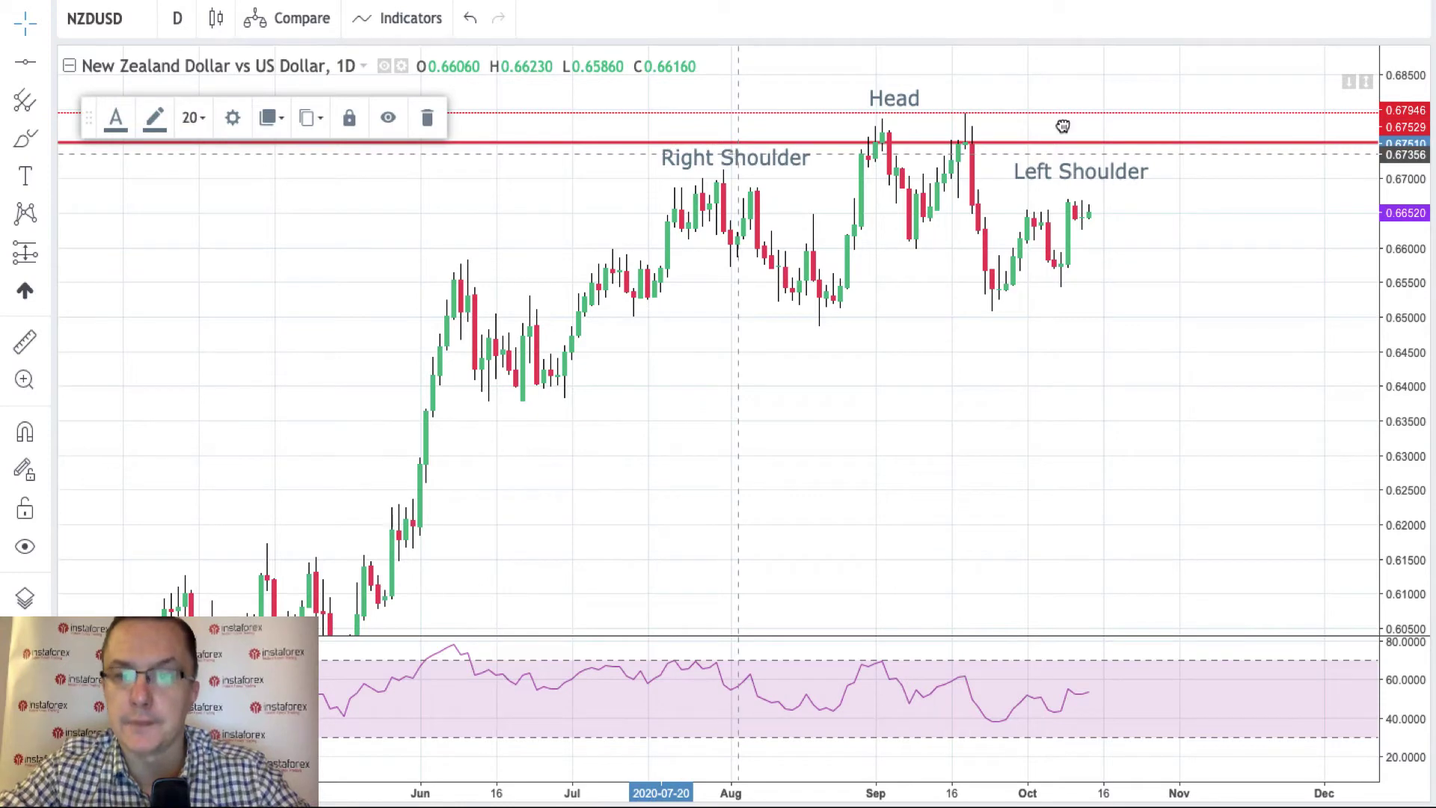
Shift the "Left Shoulder" label slightly up and right, and add a horizontal line at about 0.67019 across the right shoulder's peaks.
left_click_drag(1075, 180, 1088, 169)
left_click(24, 62)
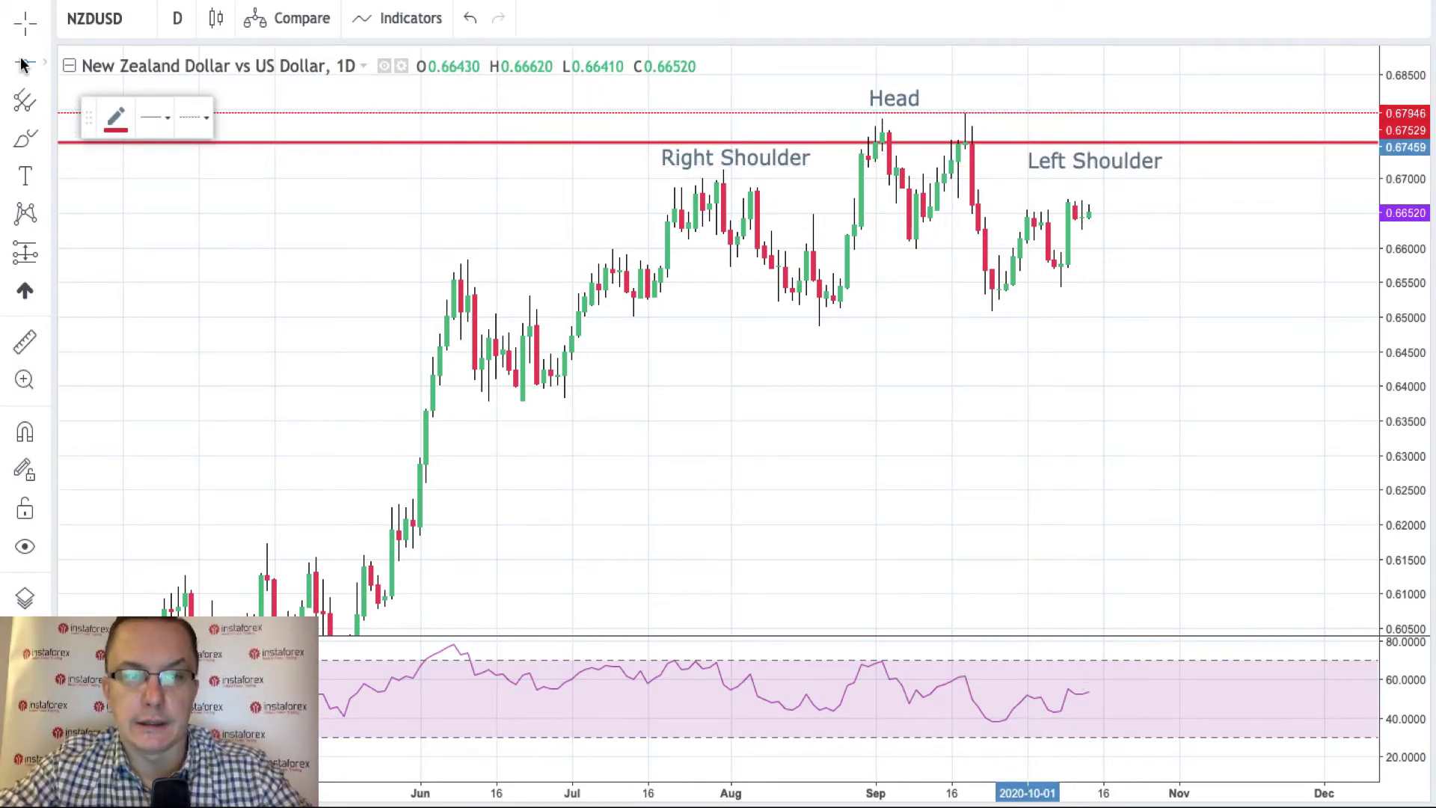
left_click(757, 177)
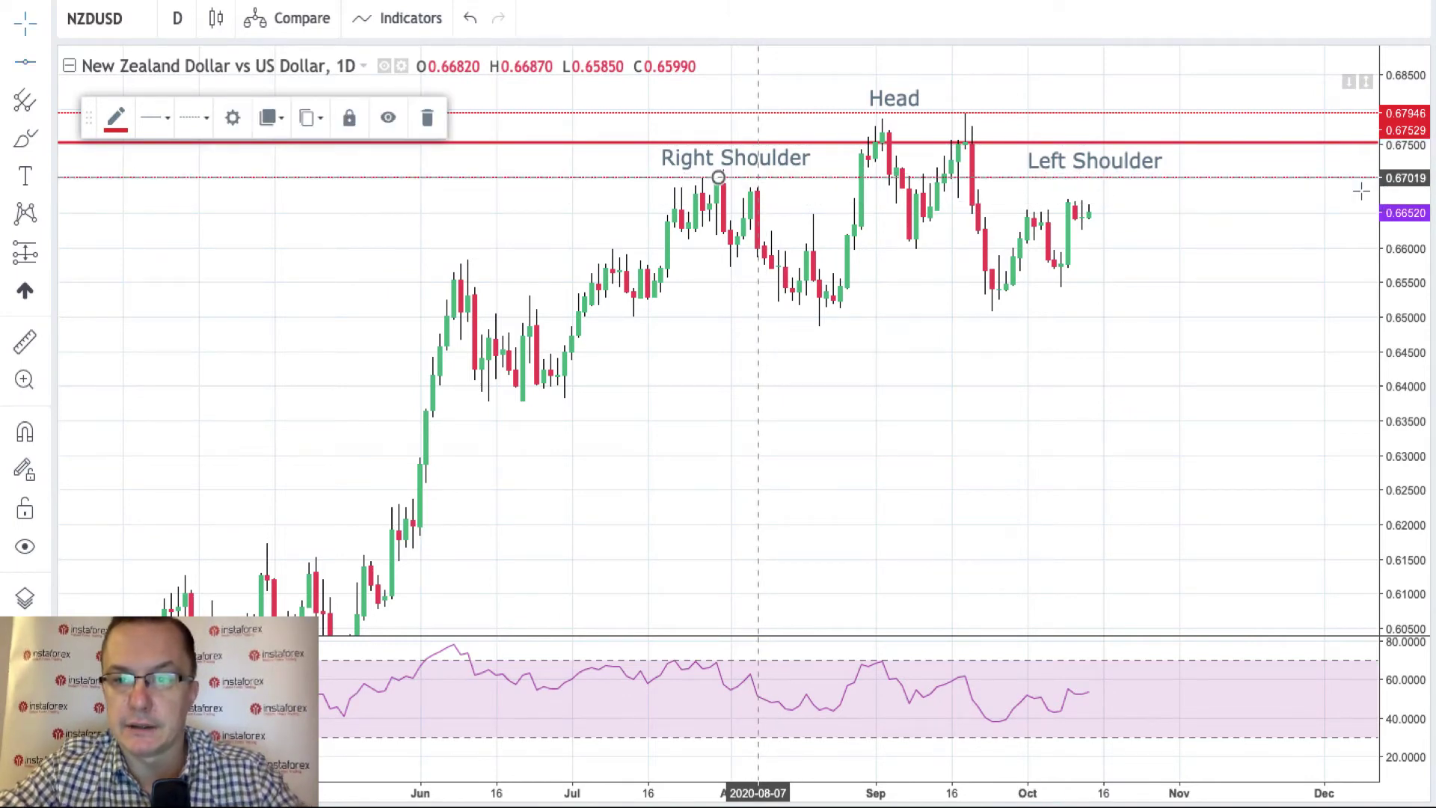
left_click(1267, 254)
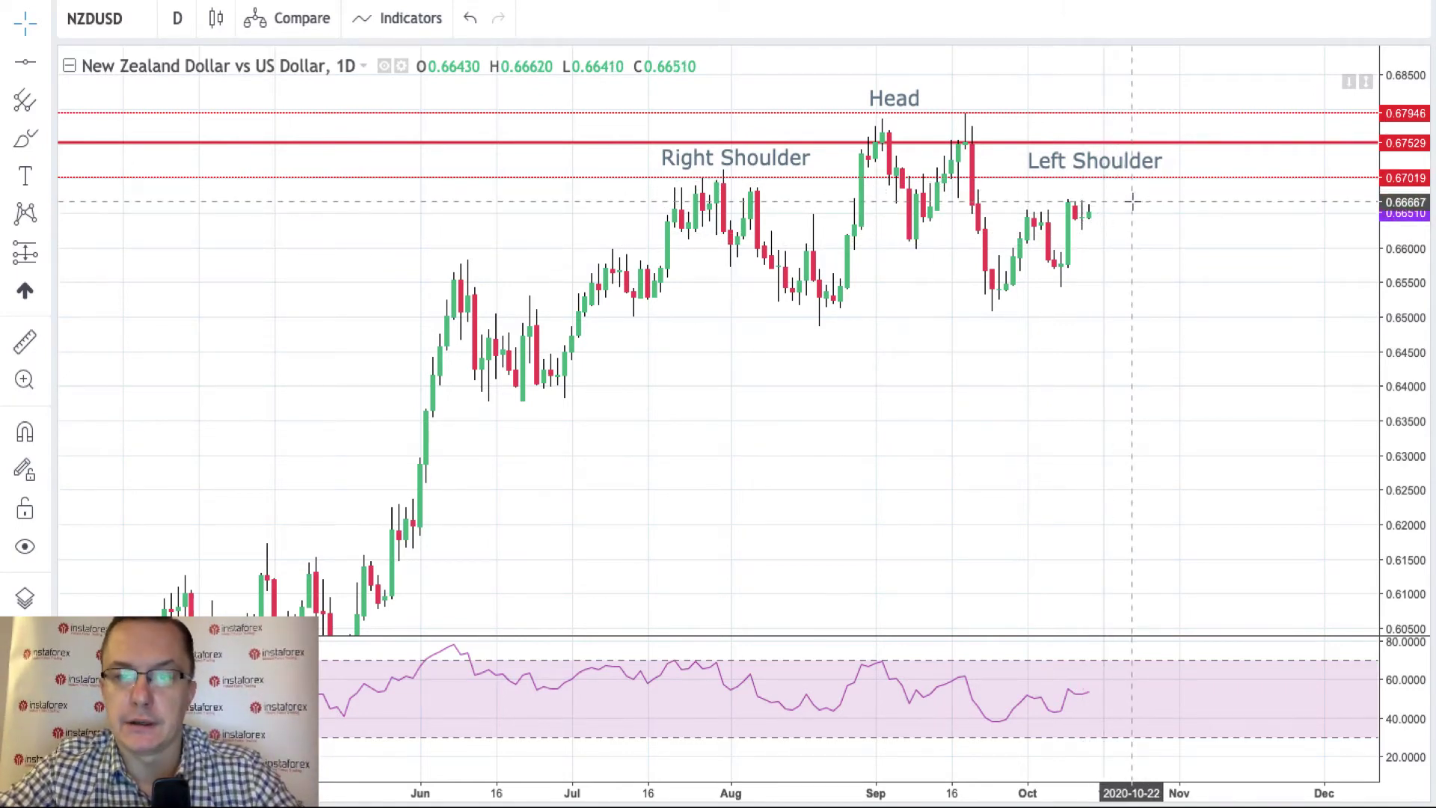
Draw a trend line as the neckline from the 20 August low through the late-September low, extending to about 1 December.
left_click(43, 60)
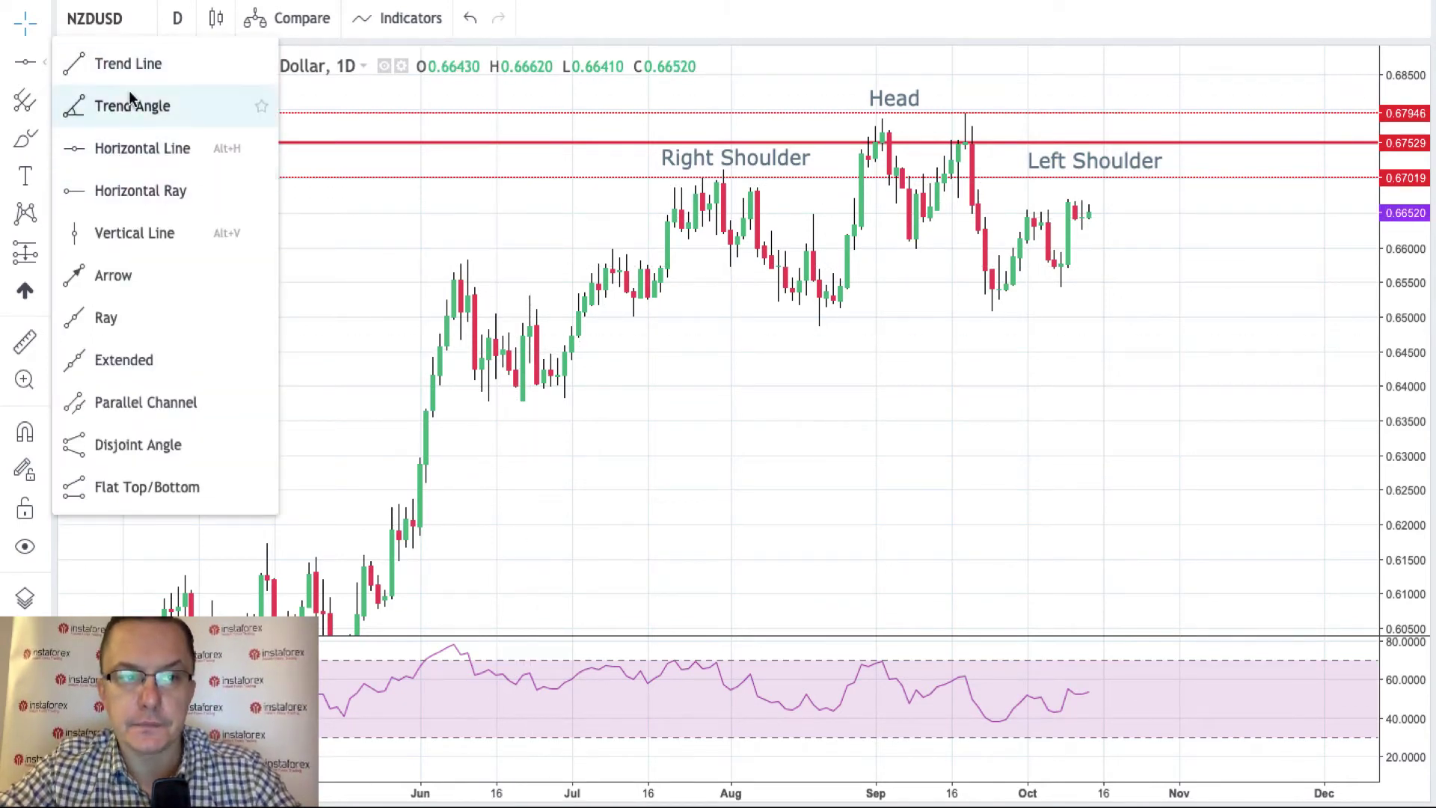
left_click(135, 69)
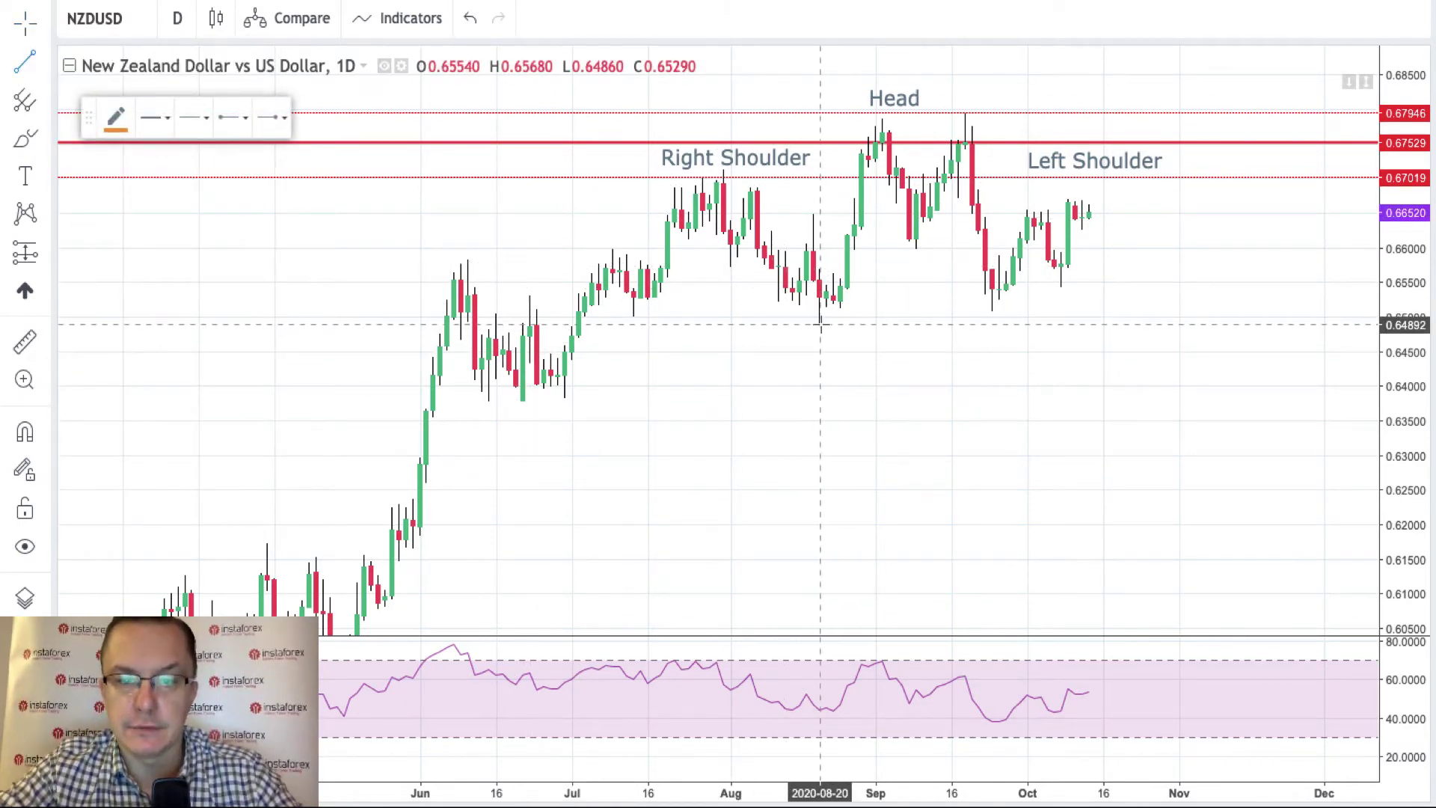
left_click(818, 322)
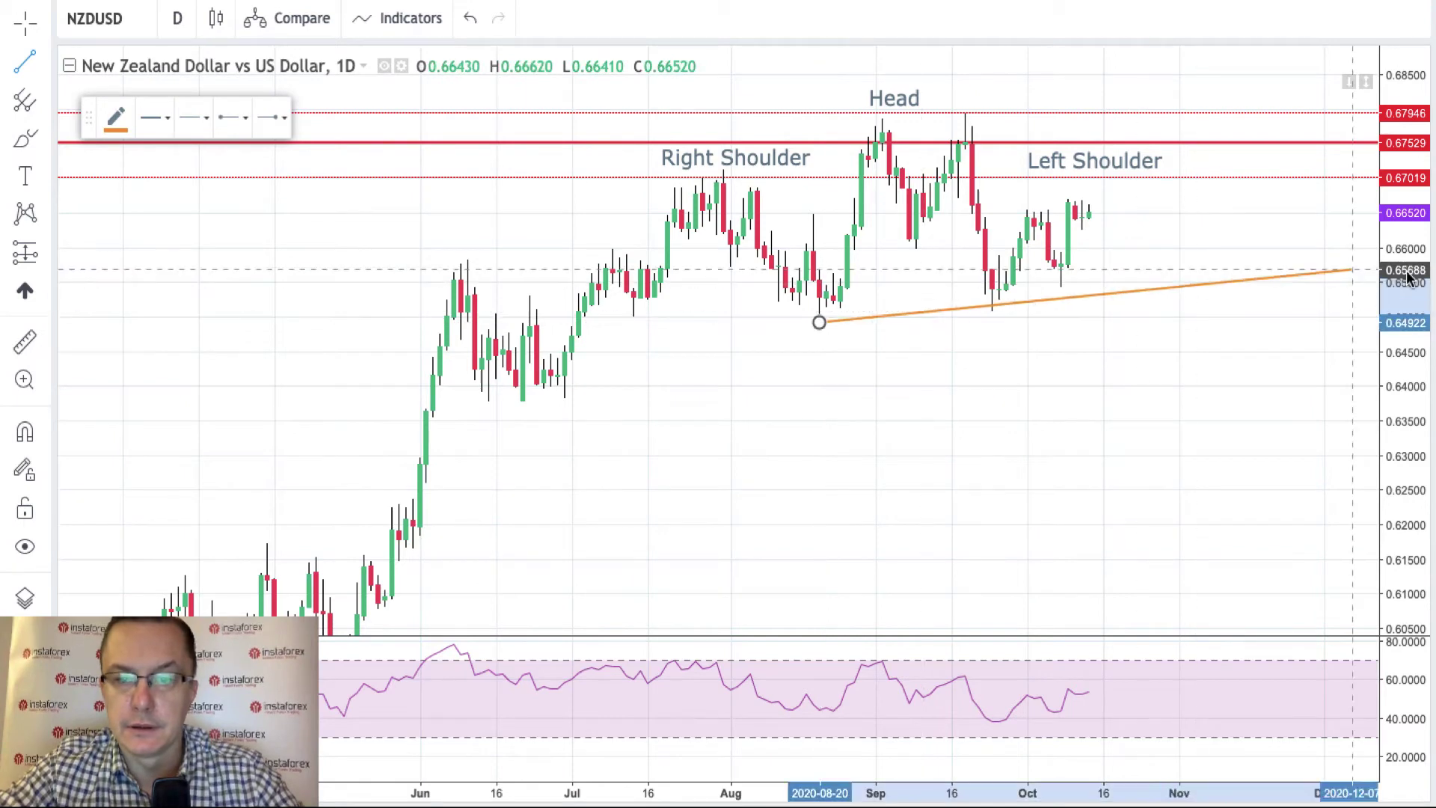
left_click(1322, 291)
left_click(1260, 239)
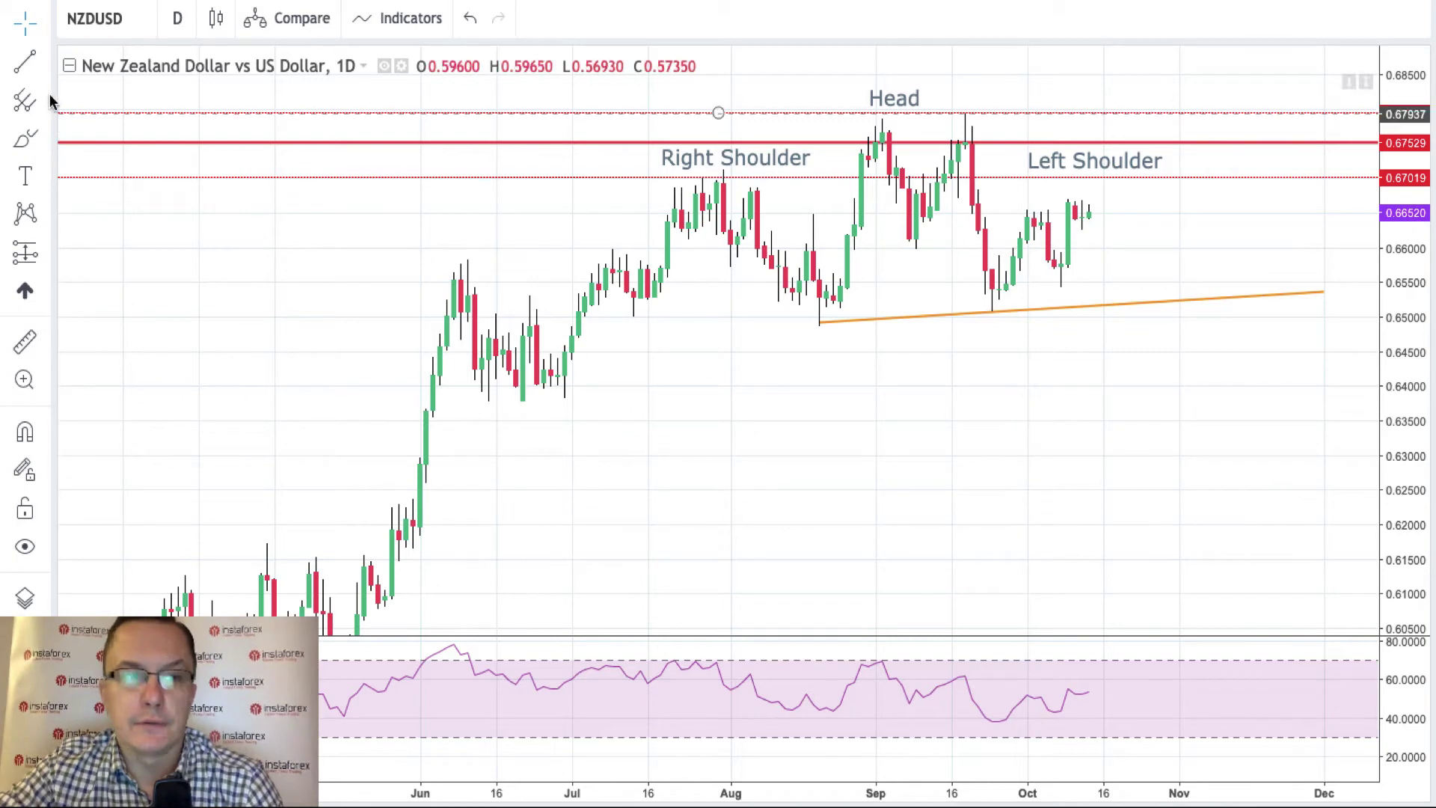
Draw an arrow from just below the "Left Shoulder" label down to the neckline at about 0.65228 and colour it red.
left_click(44, 62)
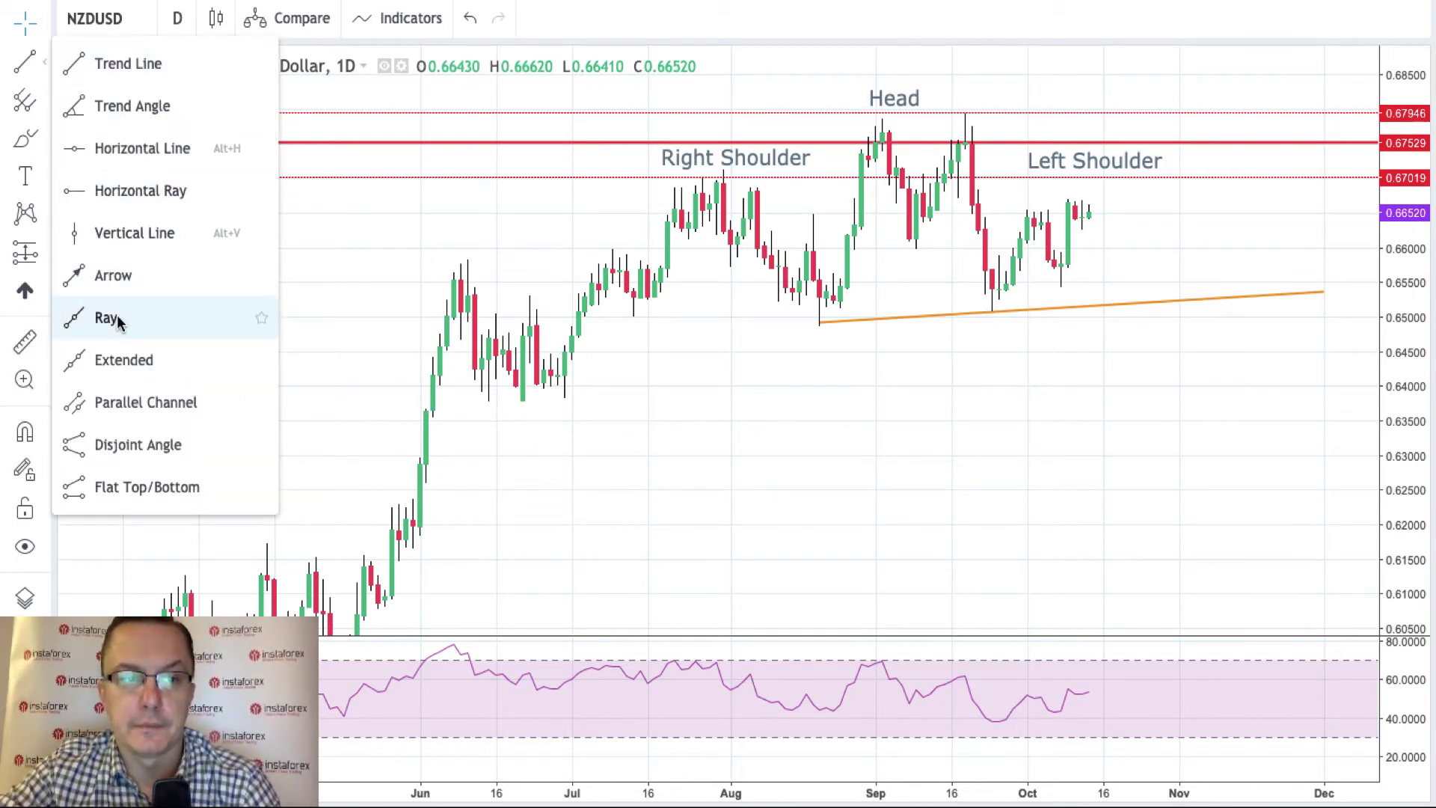
left_click(124, 277)
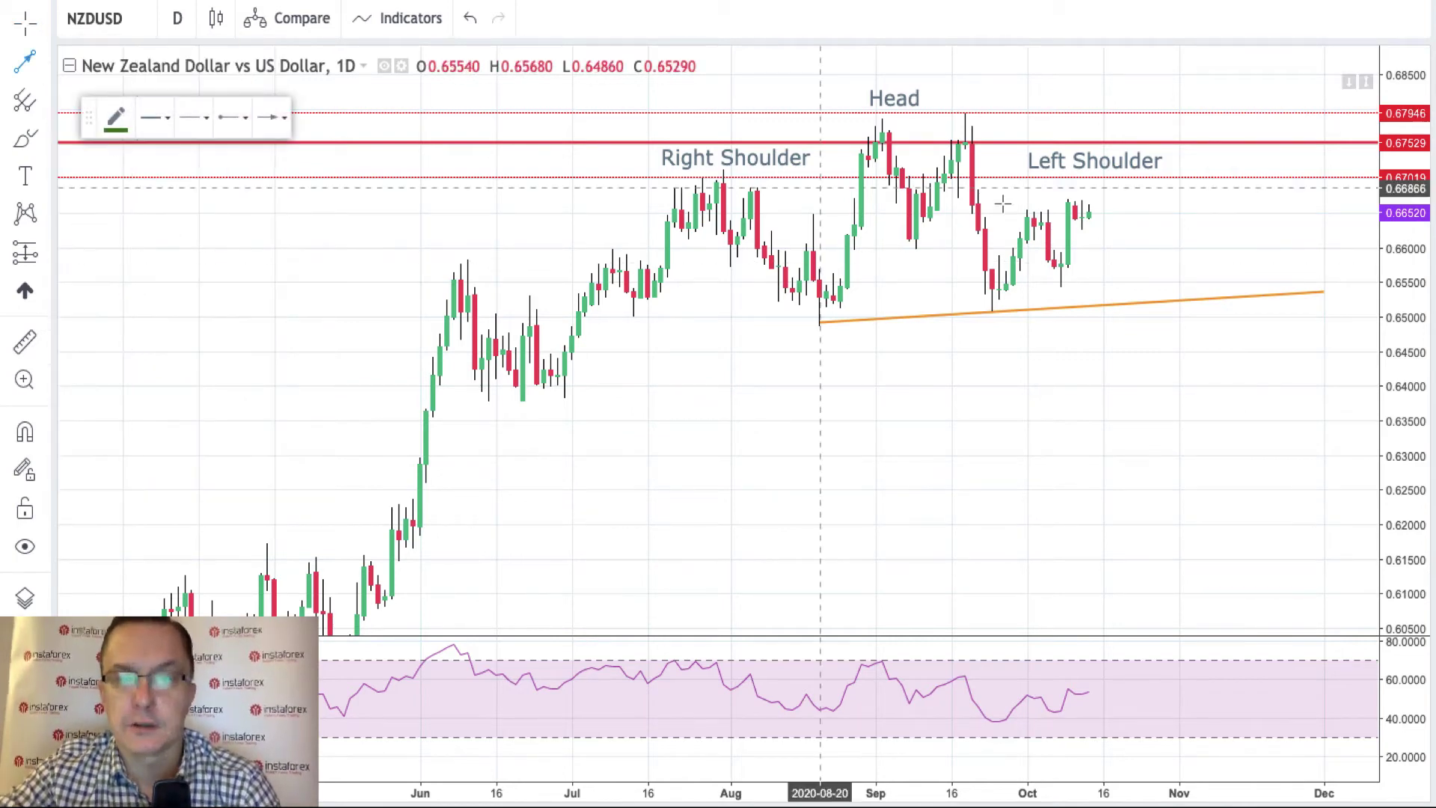
left_click(1109, 185)
left_click(1144, 300)
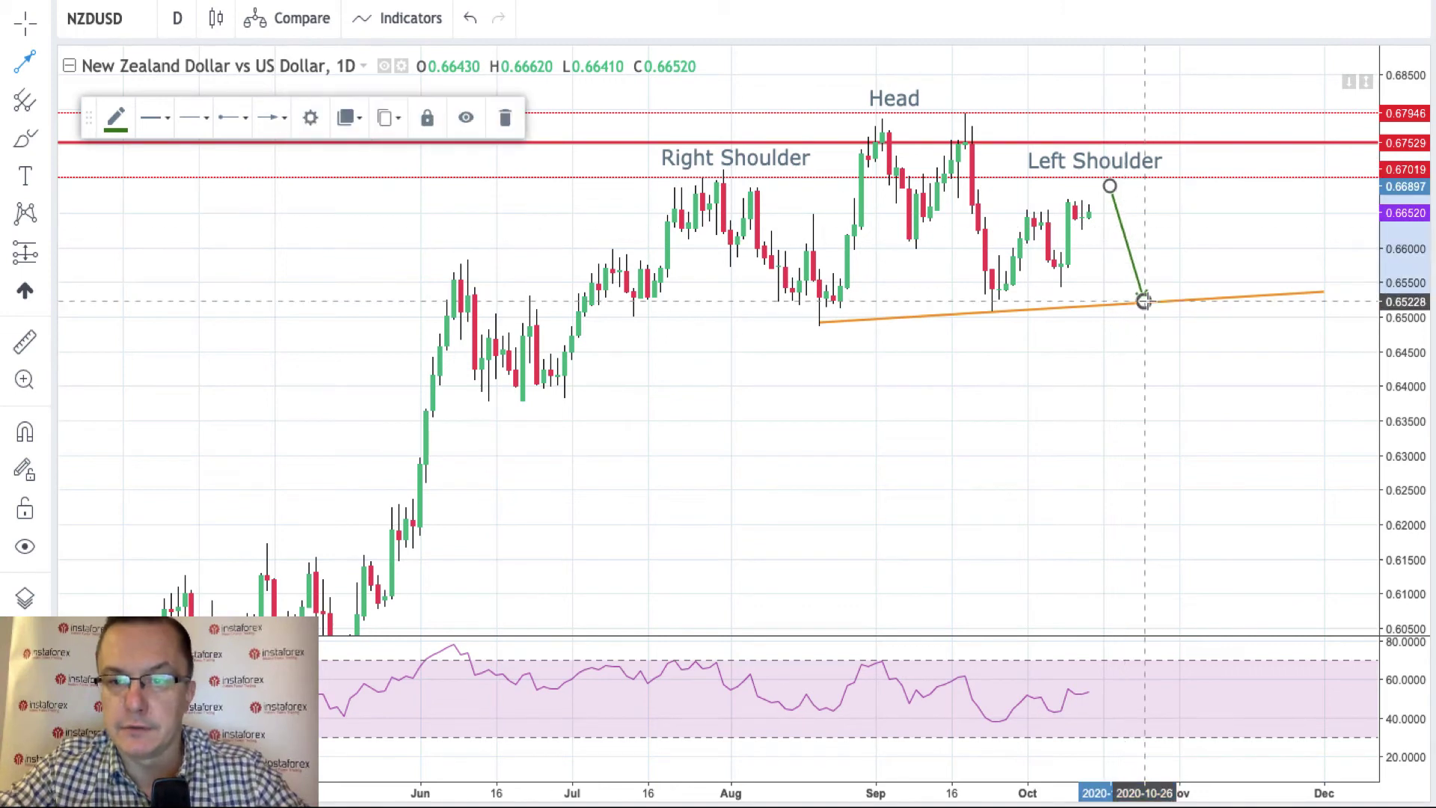
double_click(1144, 300)
left_click(673, 225)
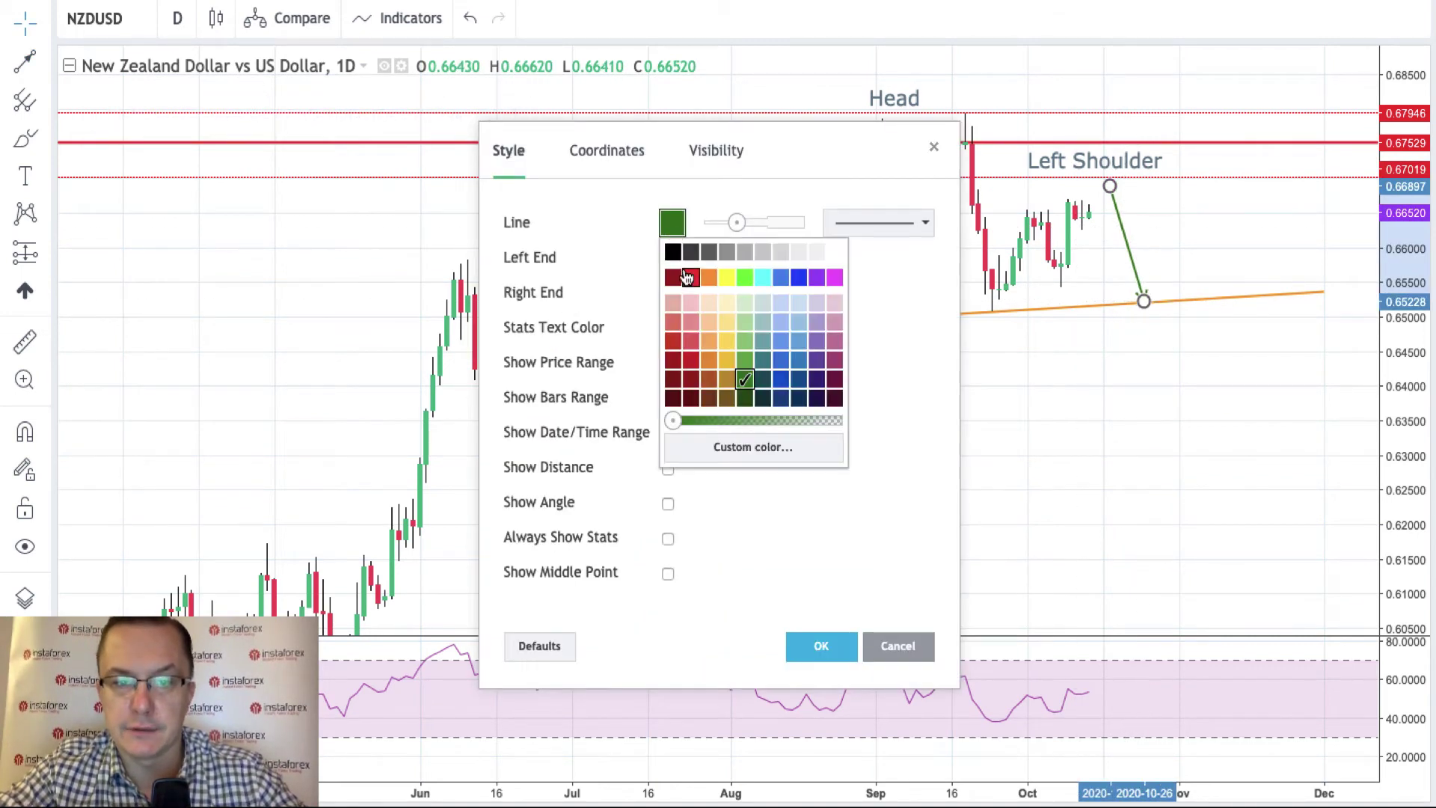
left_click(691, 276)
left_click(821, 646)
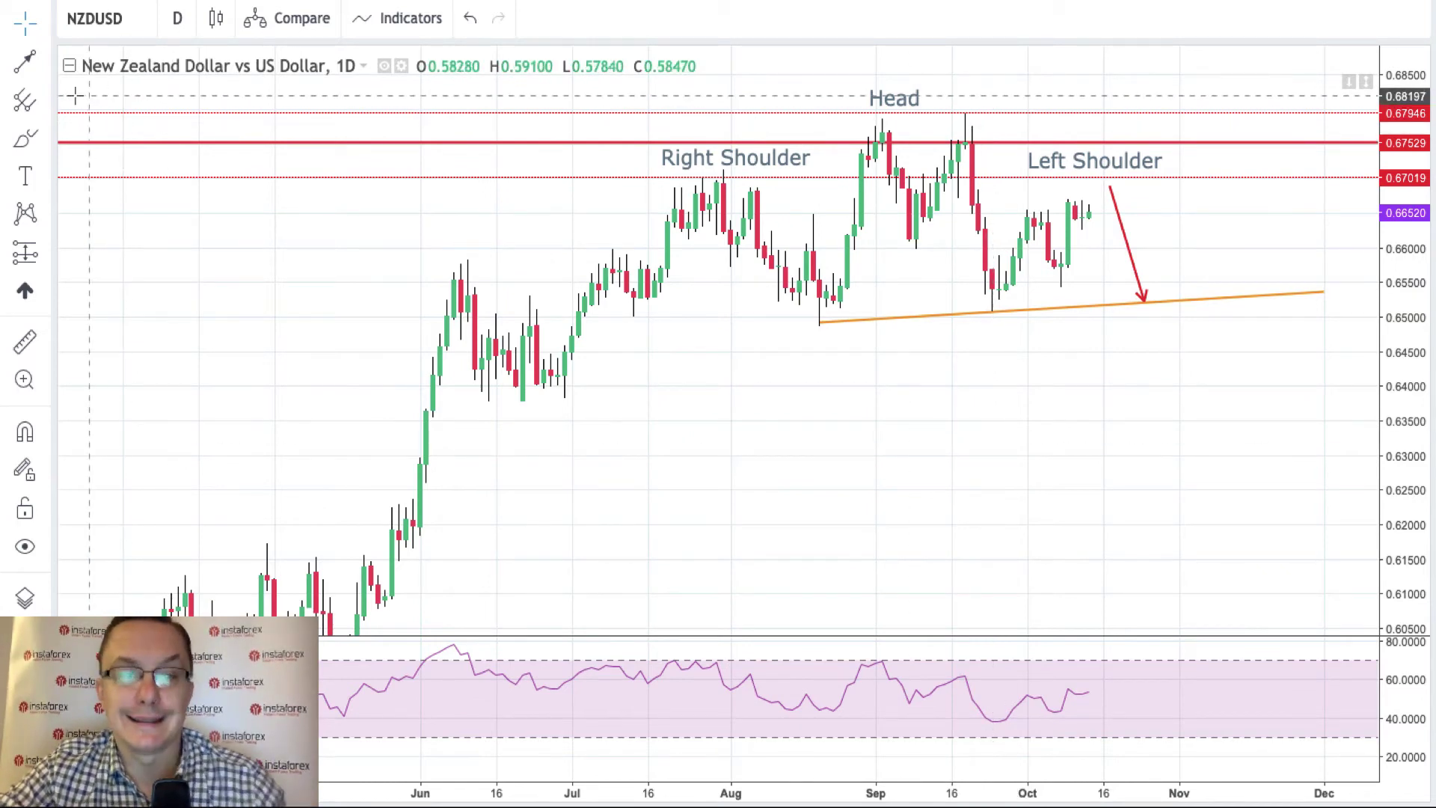
Draw a second arrow continuing from the first arrow's tip at the neckline down to about 0.63346.
left_click(43, 66)
left_click(122, 277)
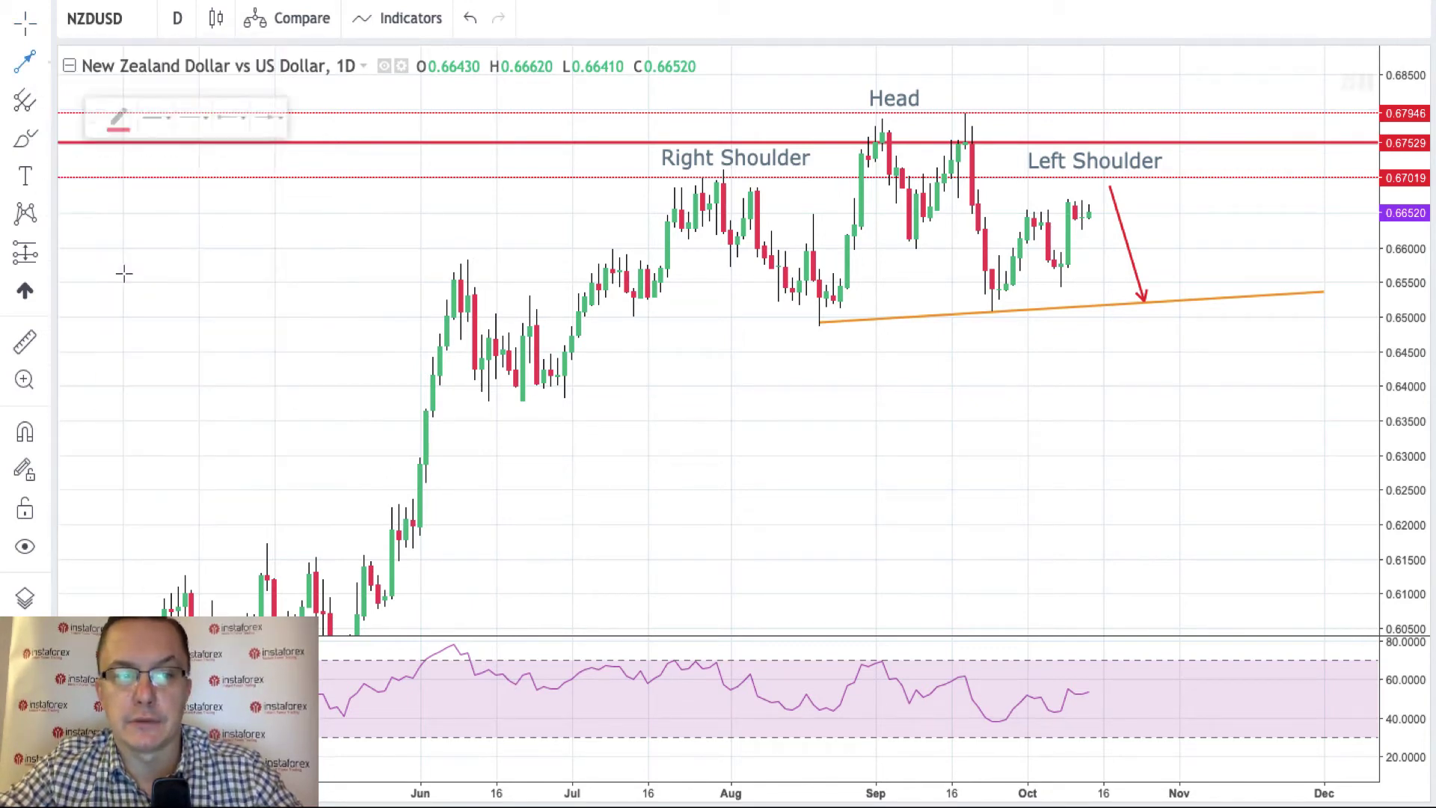
left_click(1144, 304)
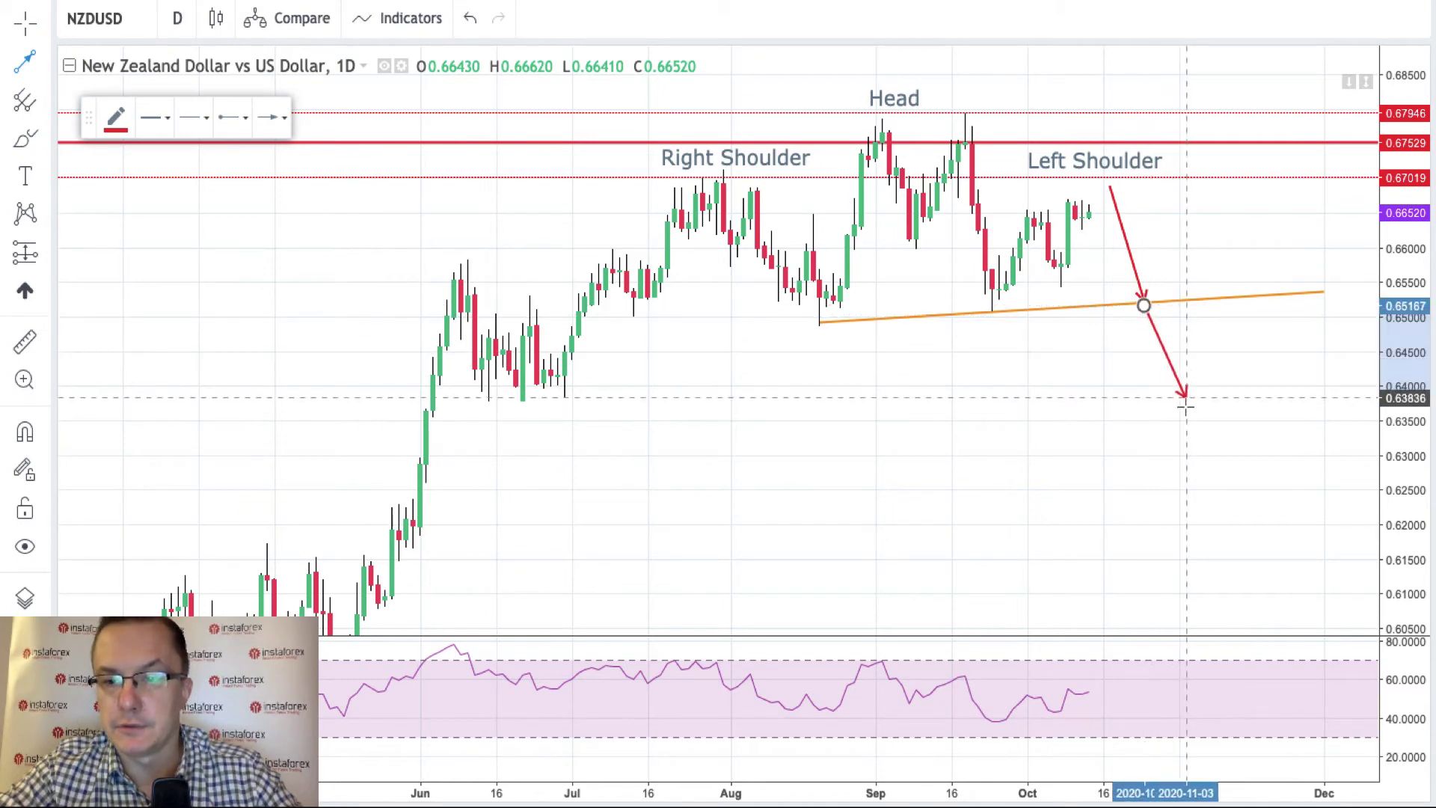
left_click(1180, 429)
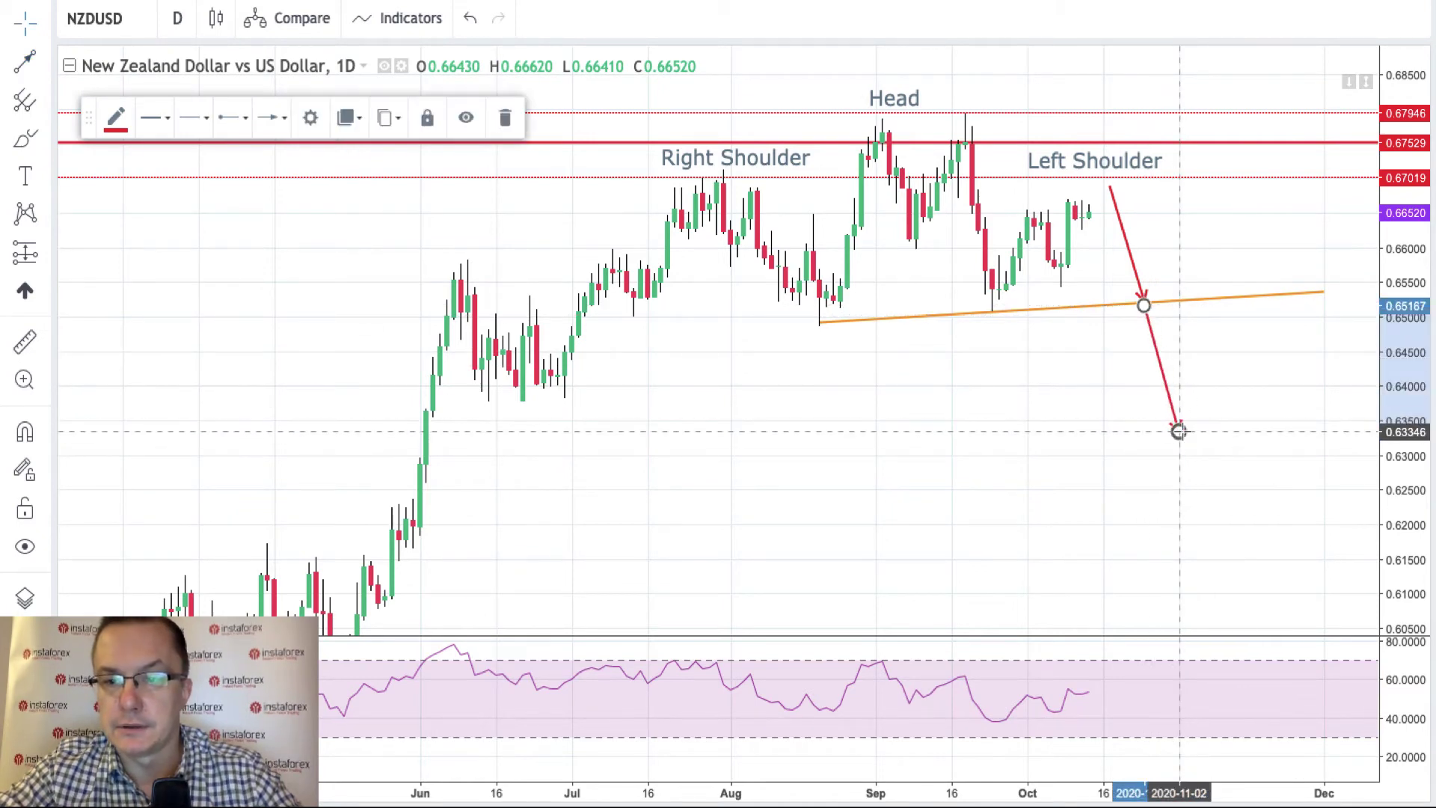
left_click(1208, 362)
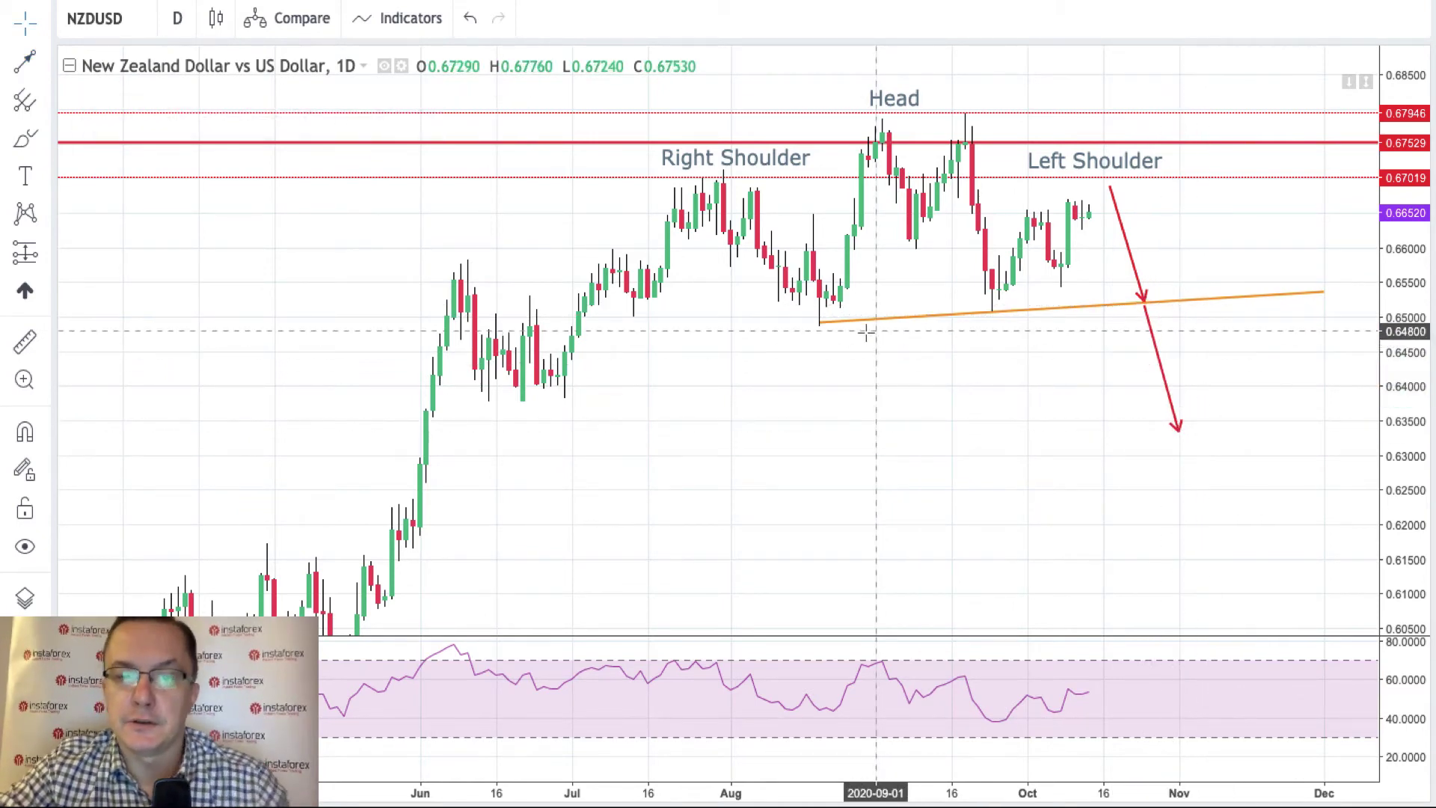
Lower the neckline's start to the 20 August low at about 0.64846 and shorten the lower arrow to end at about 0.63744.
left_click(820, 323)
left_click_drag(820, 323, 820, 327)
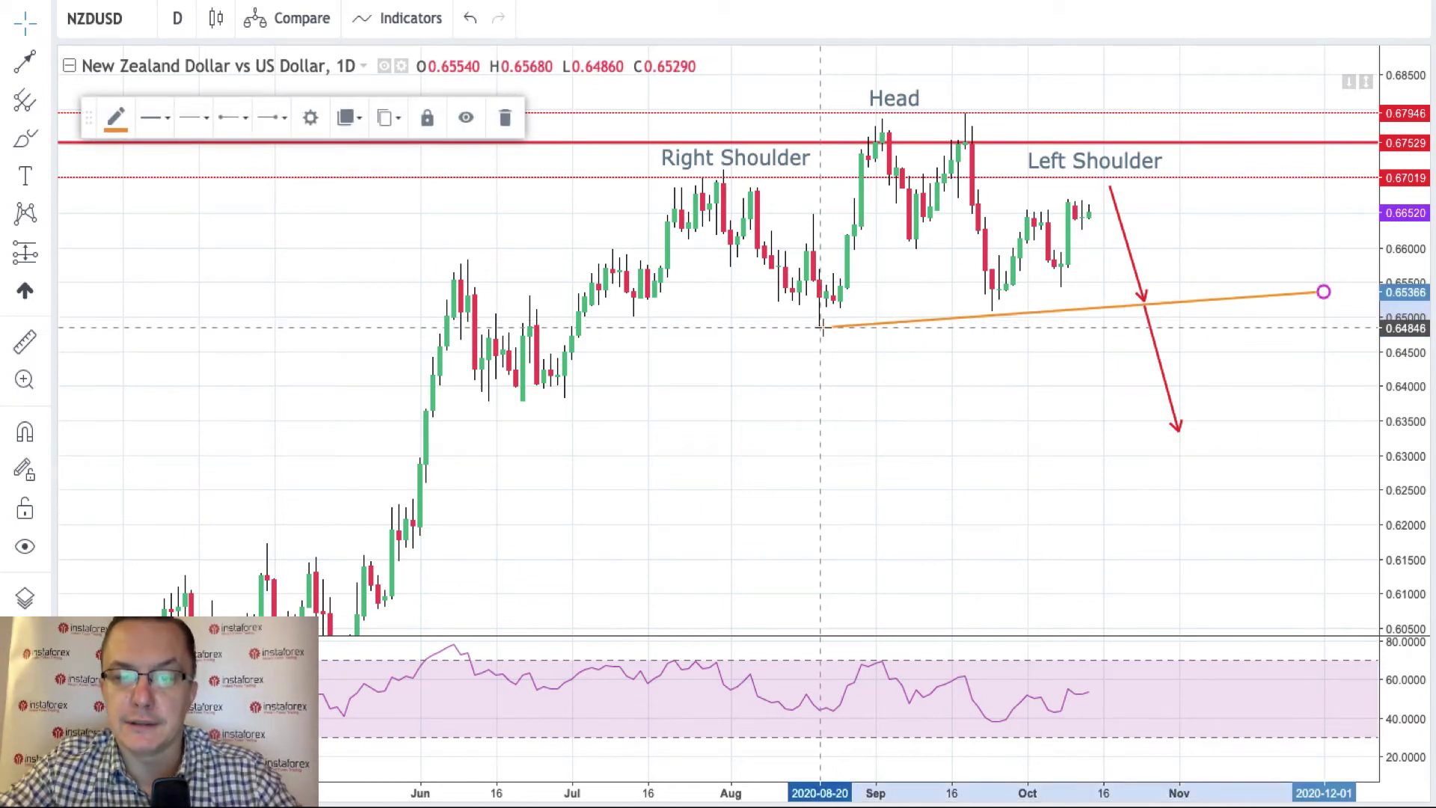
left_click(862, 382)
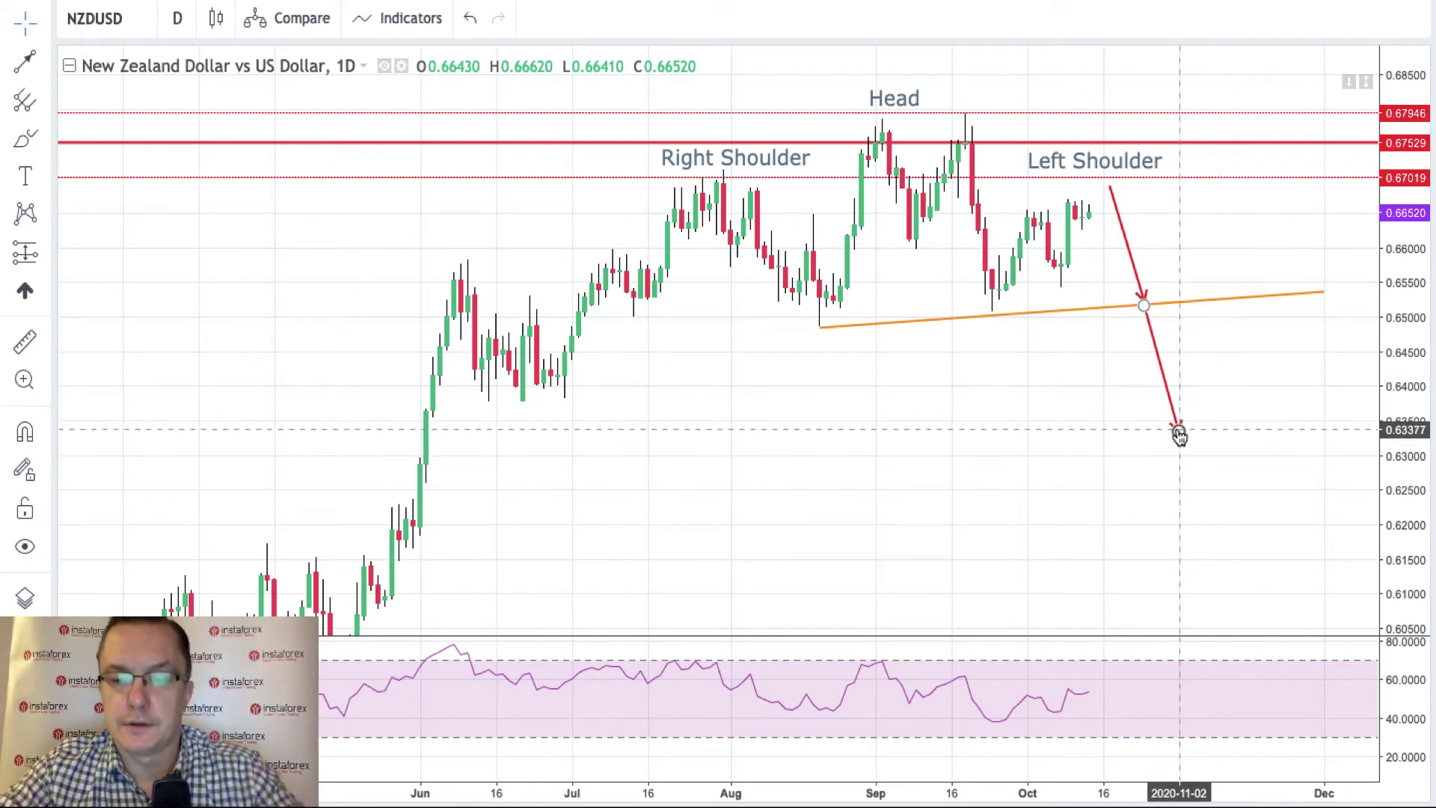
left_click_drag(1178, 432, 1172, 403)
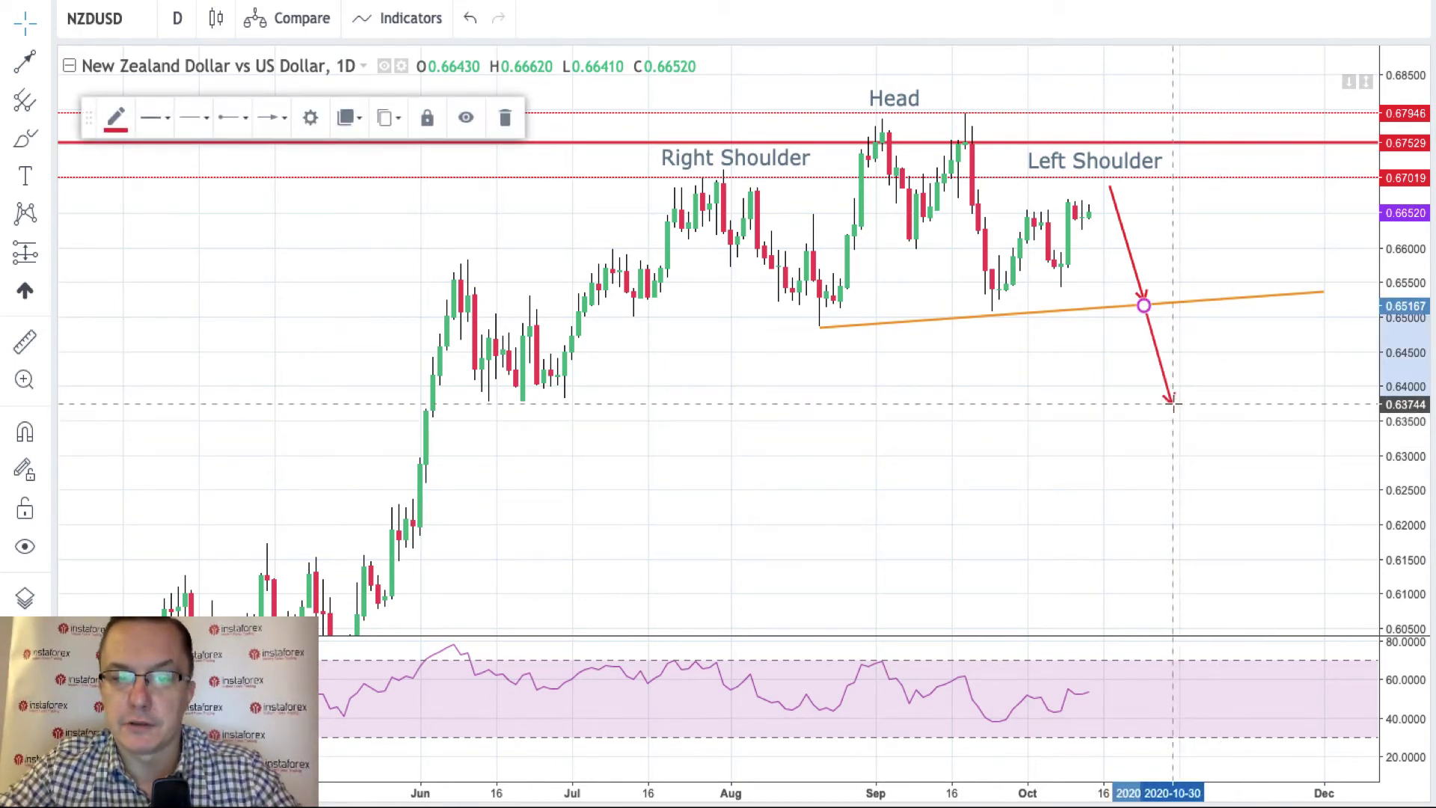
left_click(304, 263)
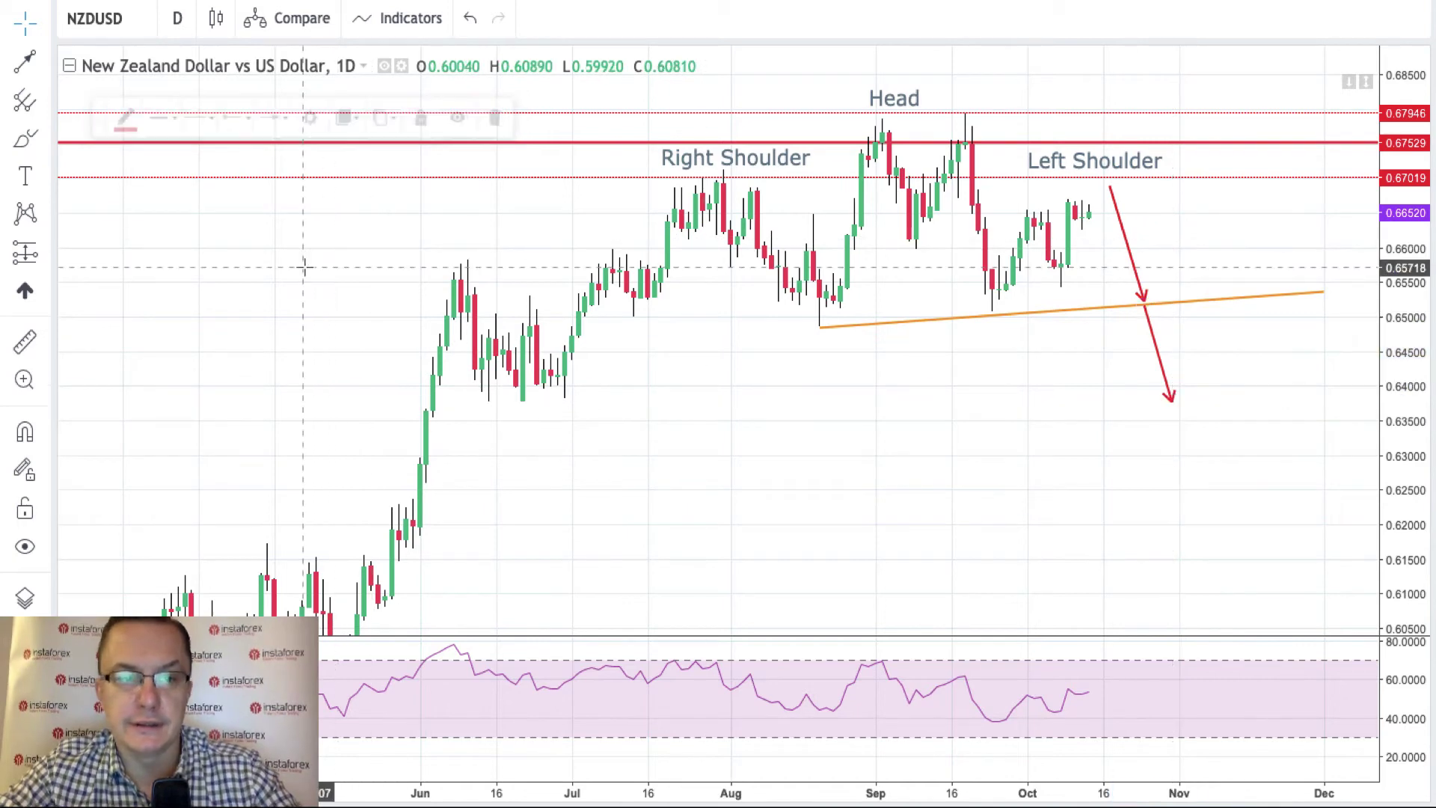
Add a horizontal line at about 0.63759 along the June lows at the lower arrow's tip and colour it dark green.
left_click(46, 66)
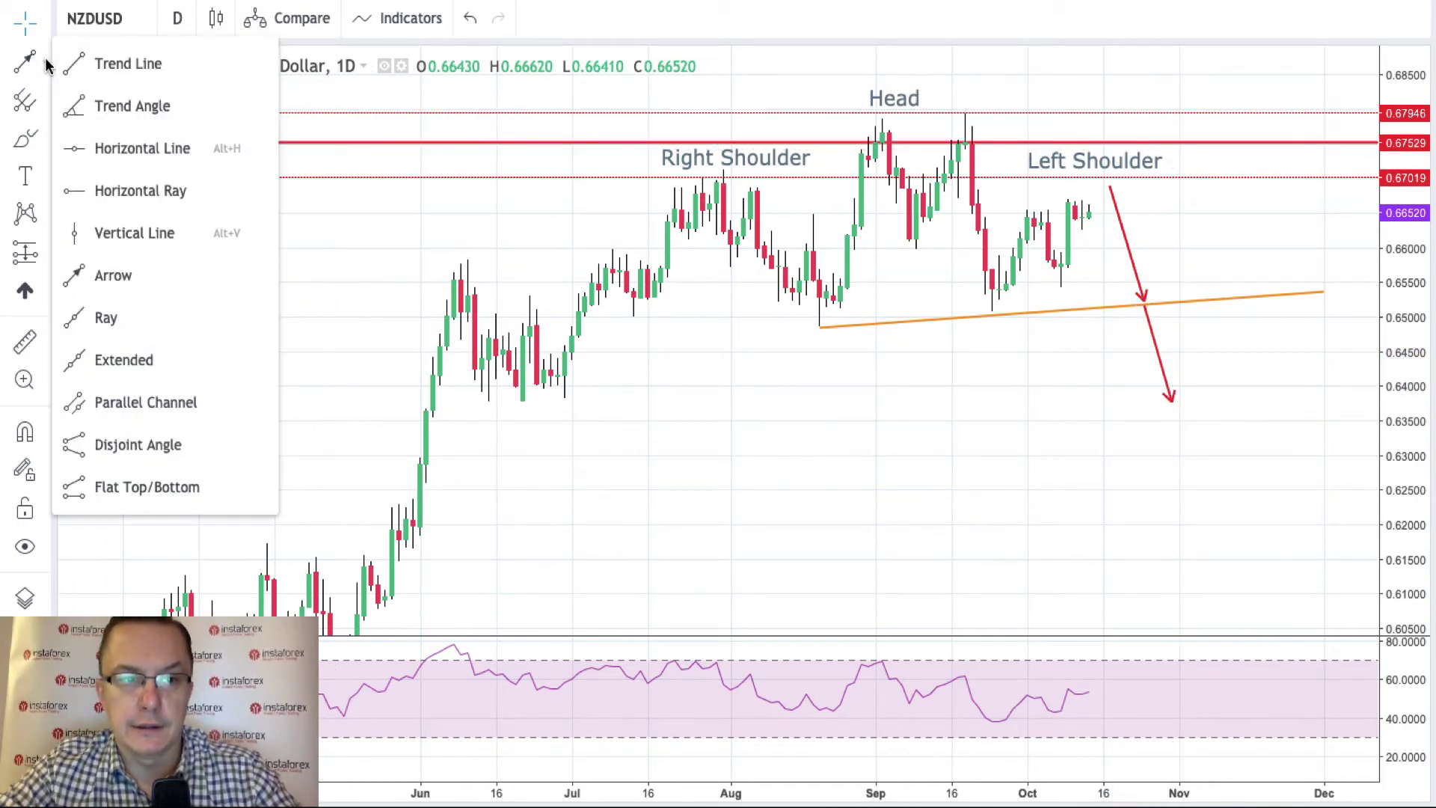
left_click(78, 147)
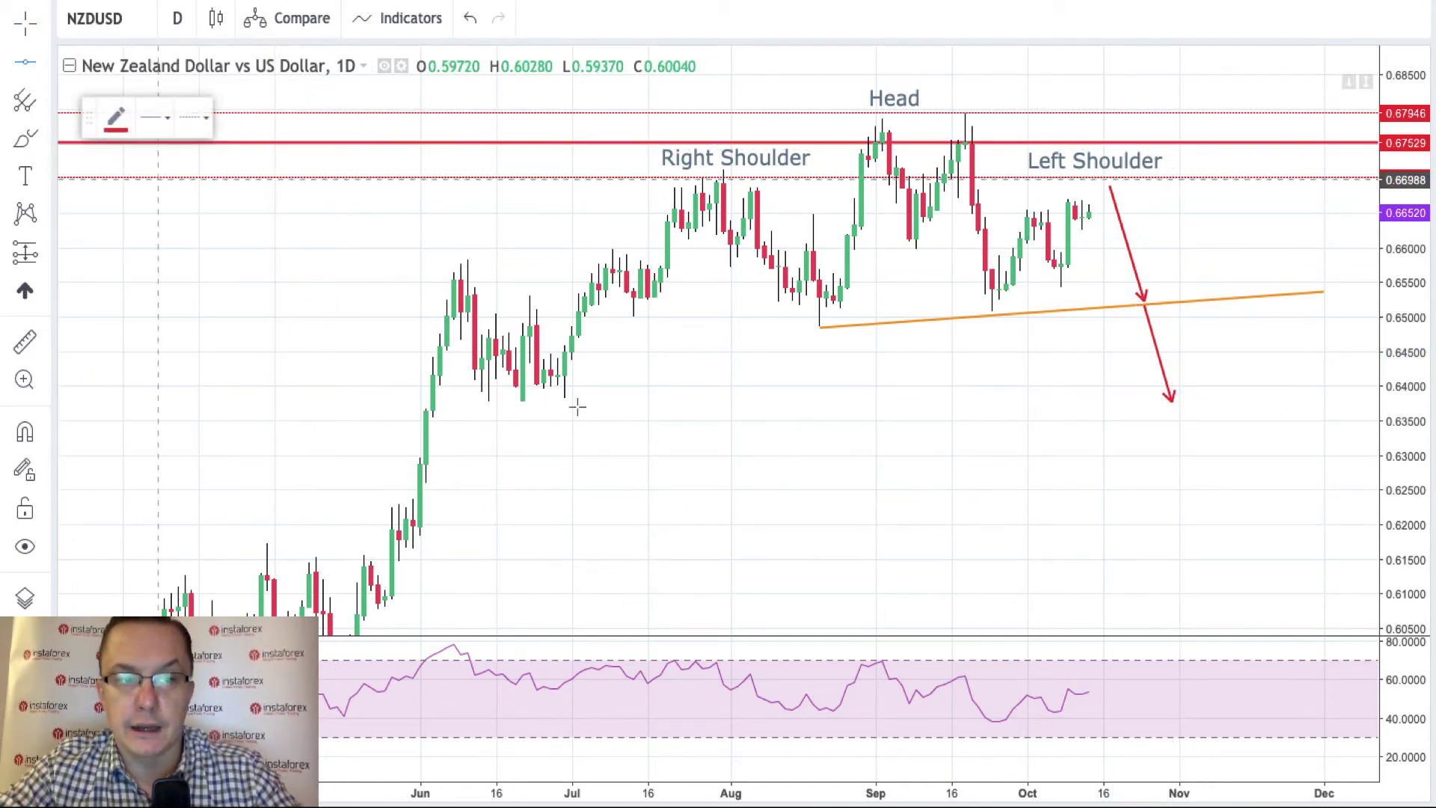
left_click(648, 402)
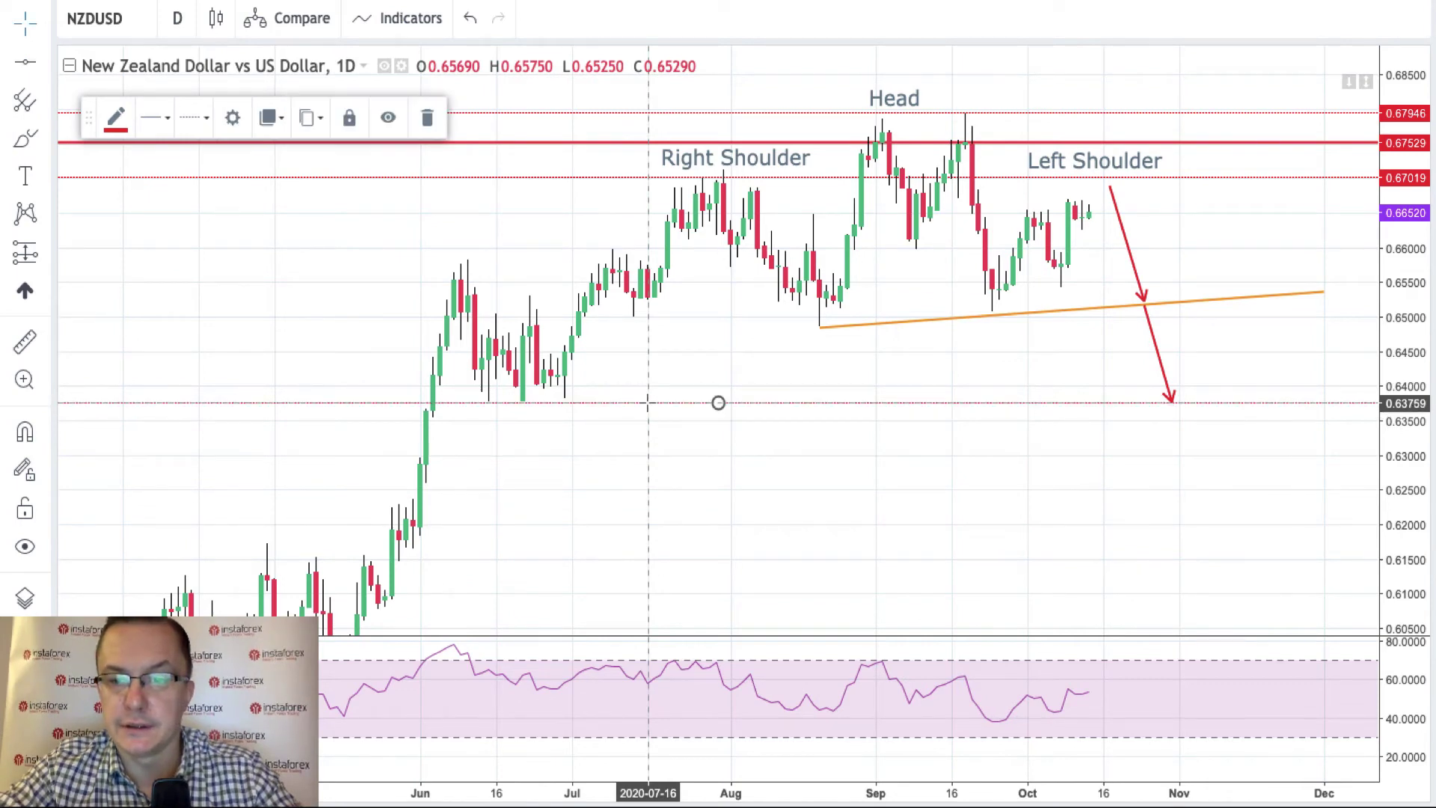
double_click(648, 402)
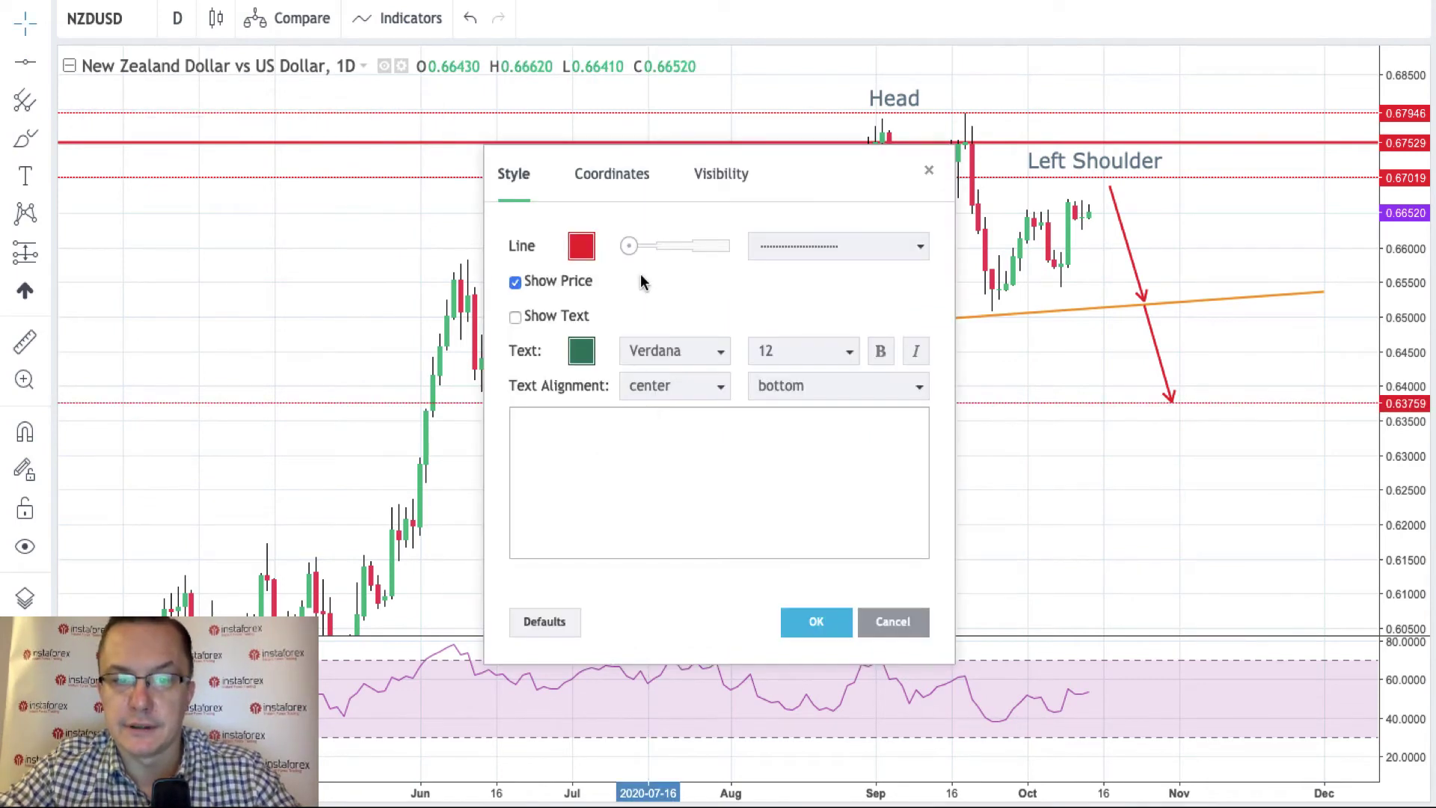
left_click(583, 248)
left_click(654, 301)
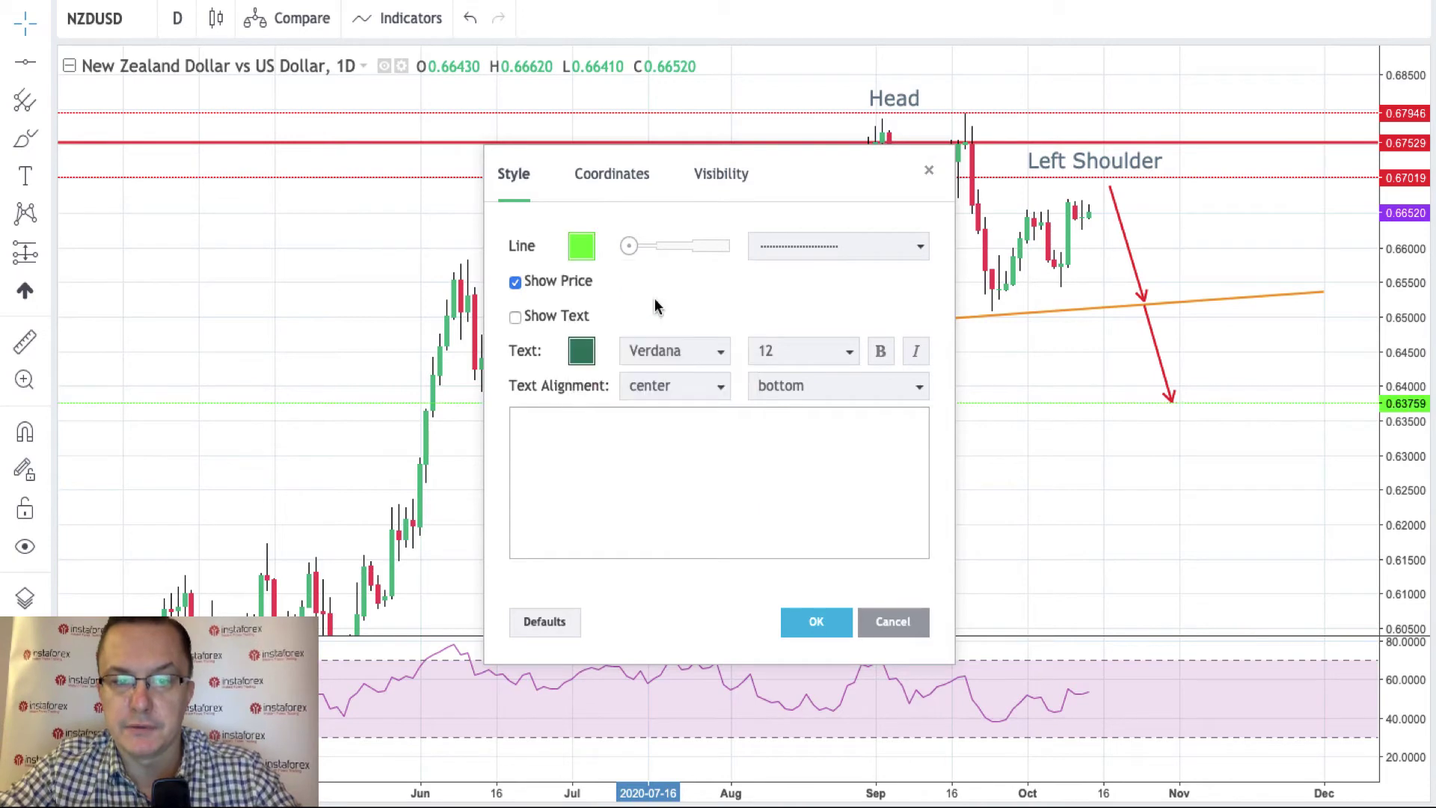
left_click(583, 248)
left_click(661, 423)
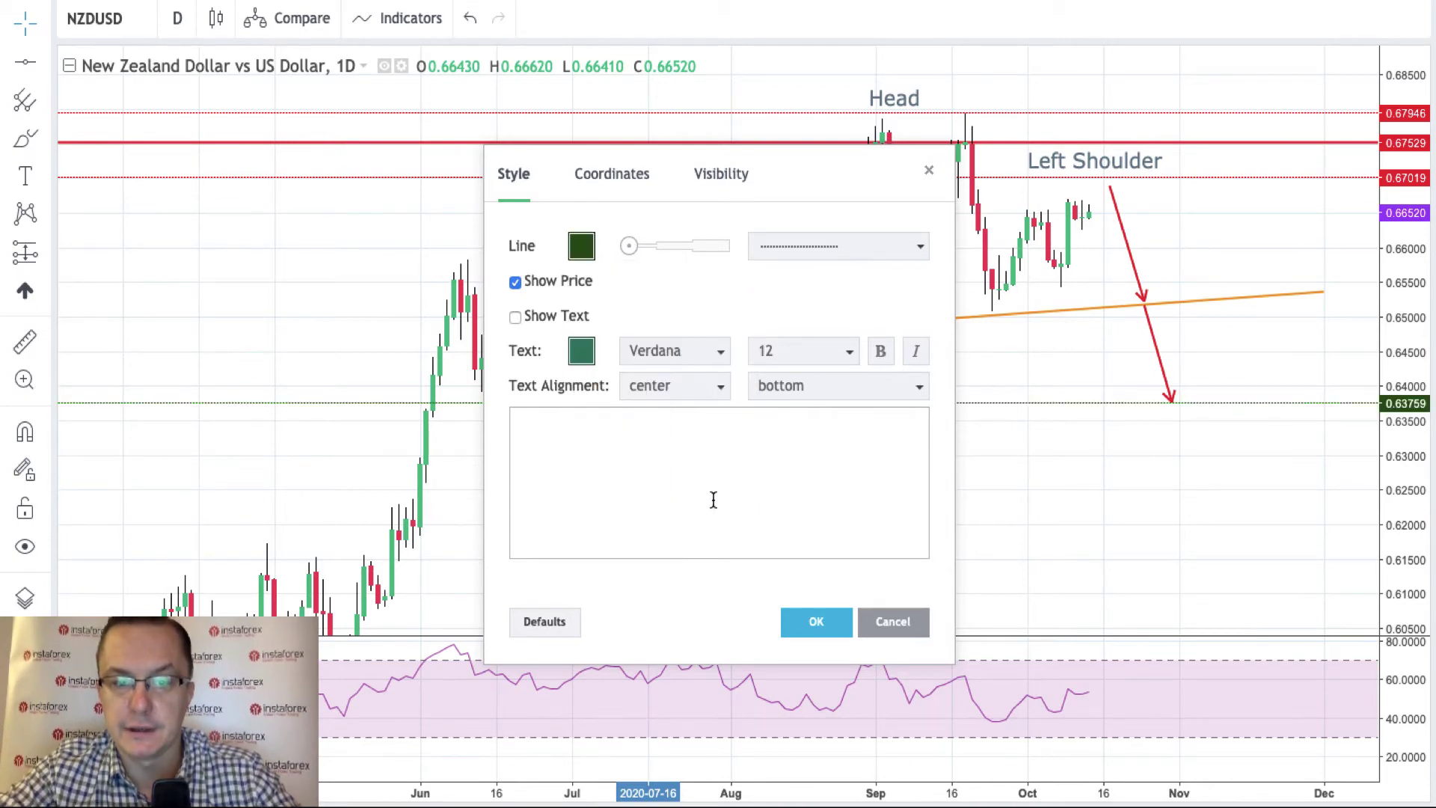
left_click(816, 619)
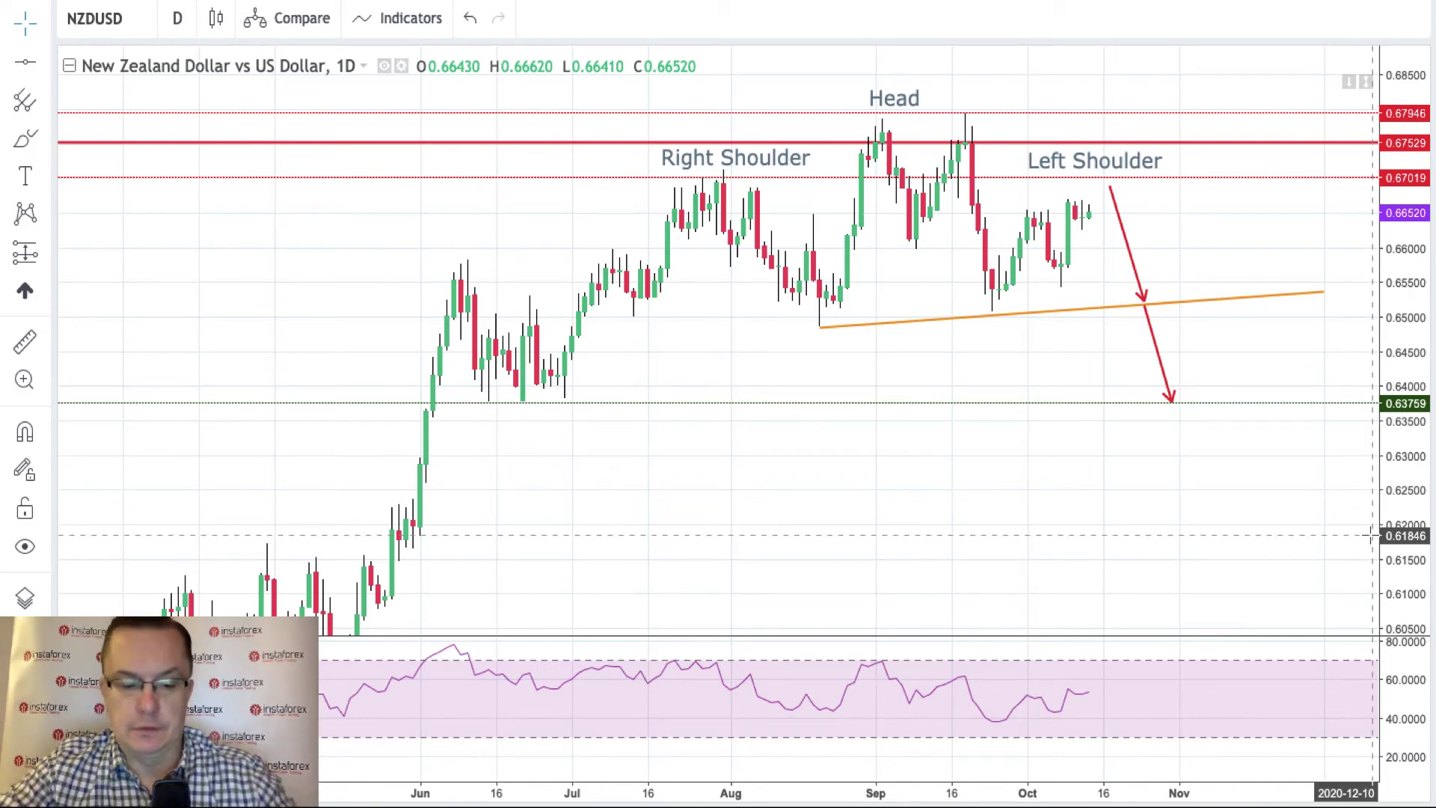
Search the symbols for AUD and switch the chart to AUDUSD.
left_click(125, 19)
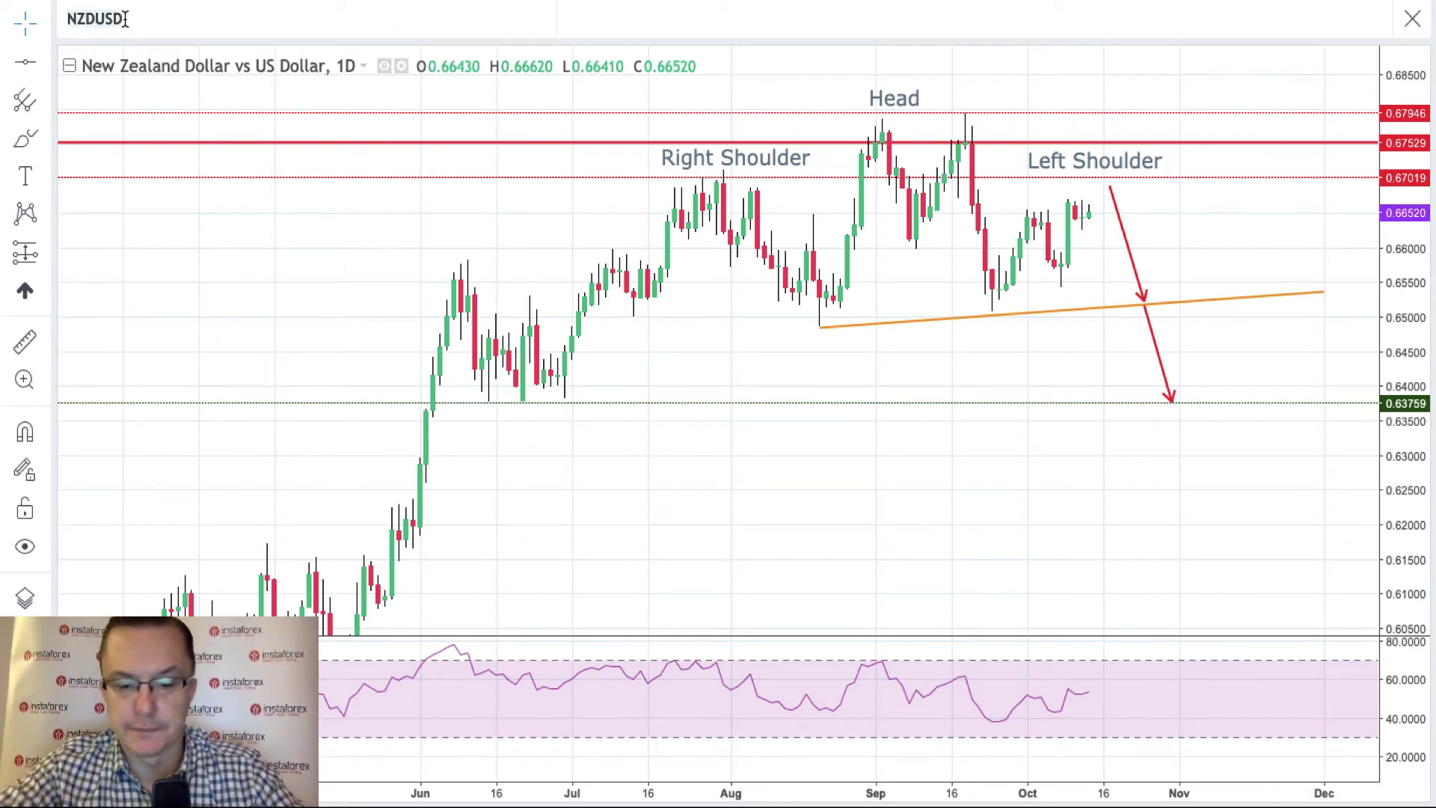
type("AUD")
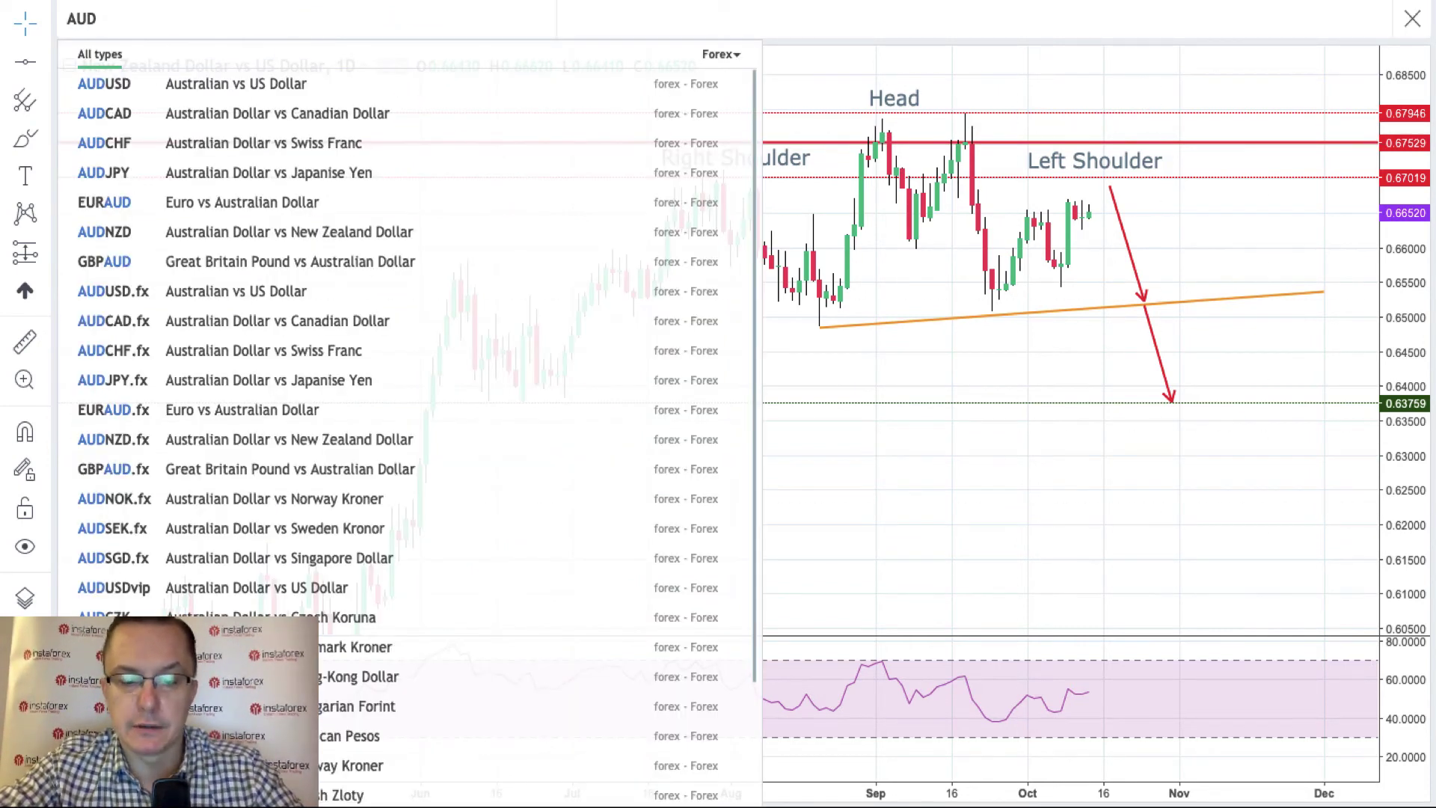
left_click(133, 83)
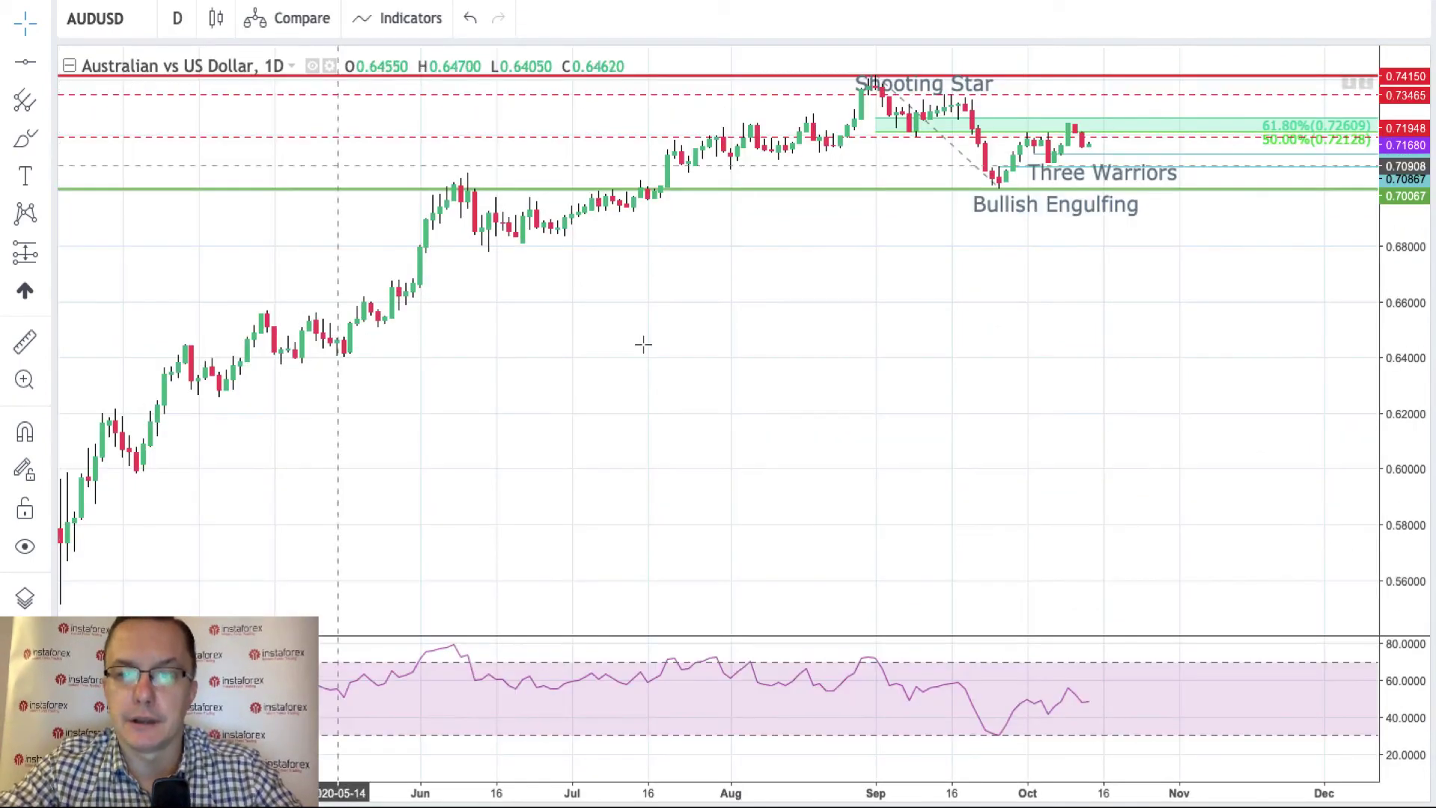
Centre the "Shooting Star" label above the early-September peak and move "Three Warriors" below the 0.70867 line.
left_click_drag(1418, 440, 1413, 323)
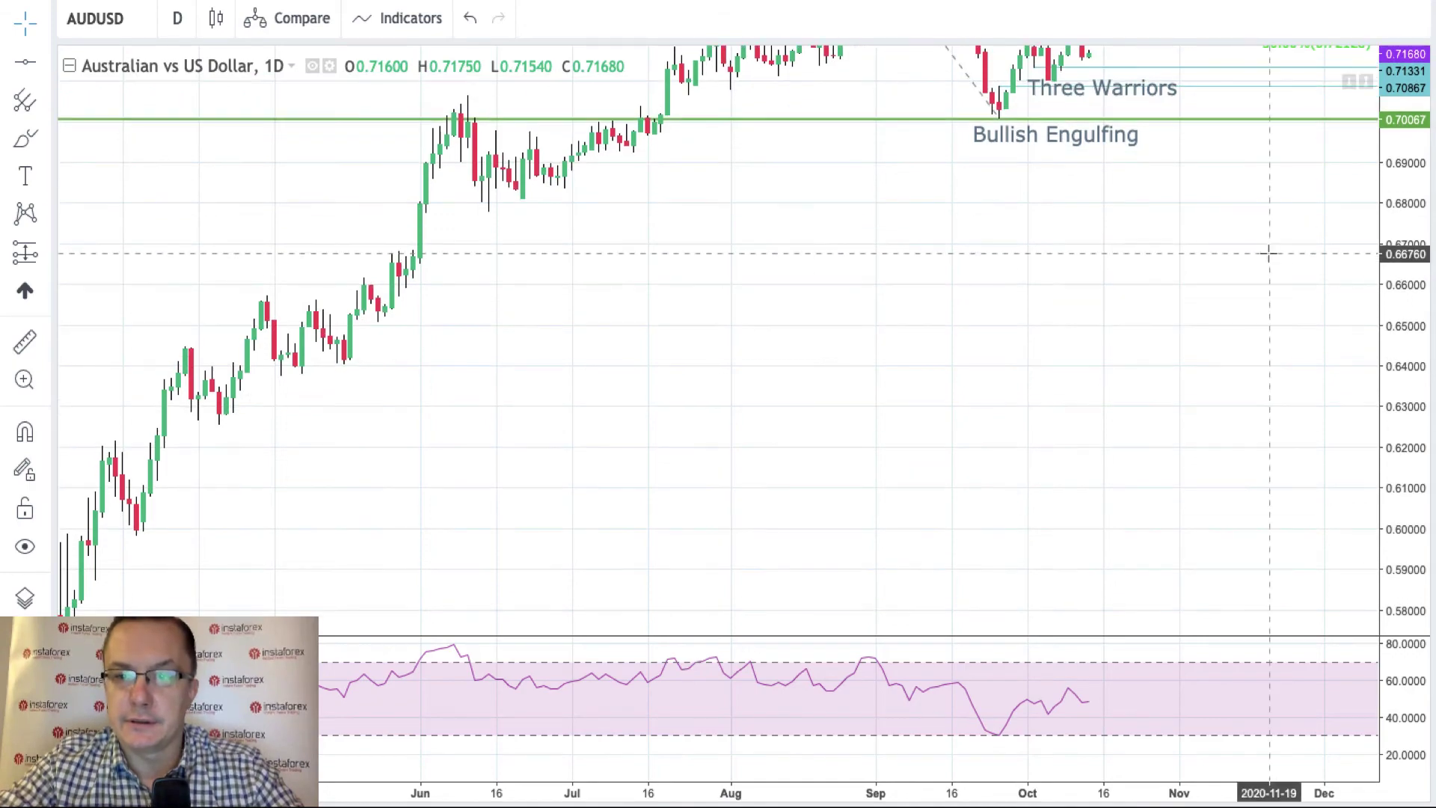
left_click_drag(1269, 250, 1319, 513)
left_click_drag(1406, 532, 1406, 594)
left_click_drag(1222, 432, 1172, 583)
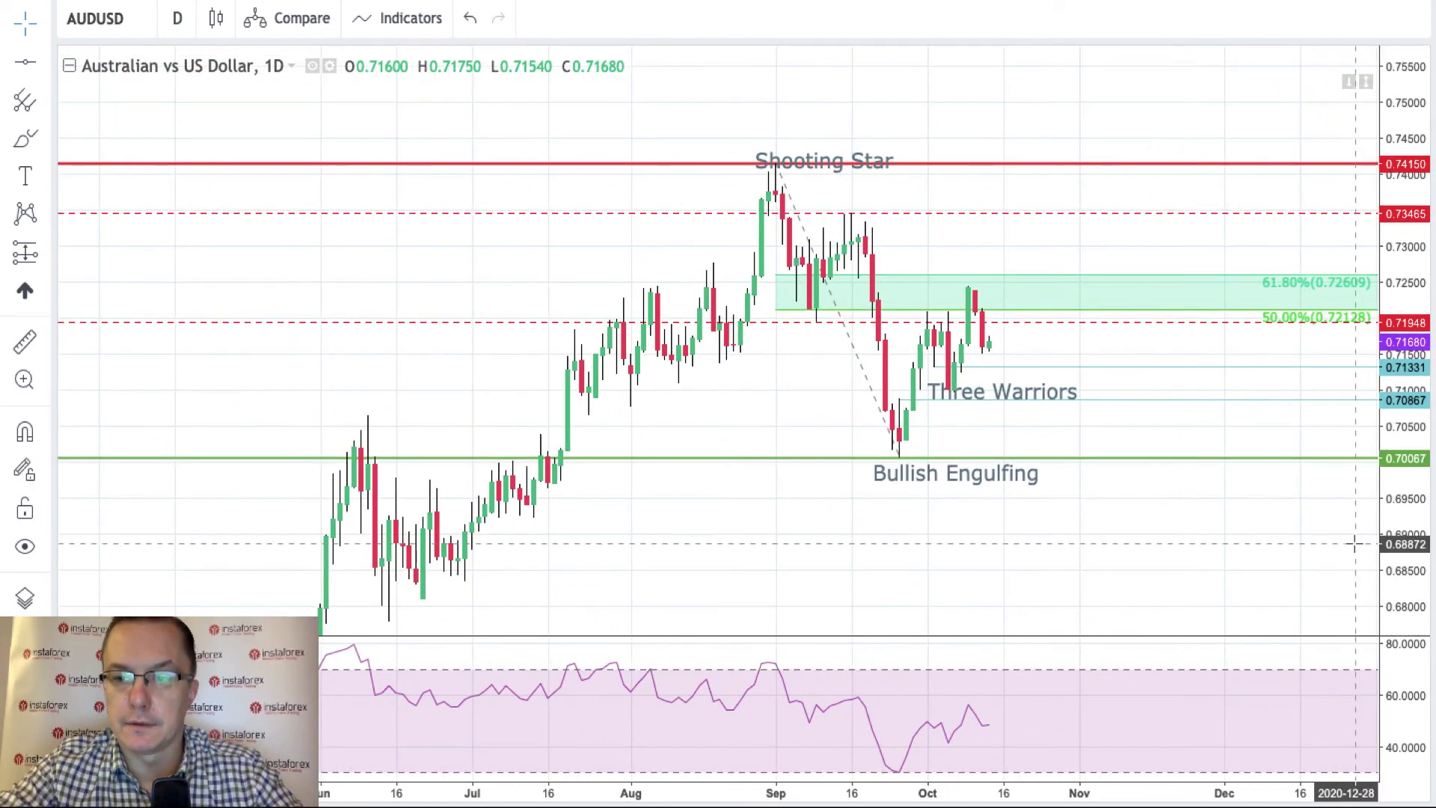
left_click_drag(1412, 545, 1413, 503)
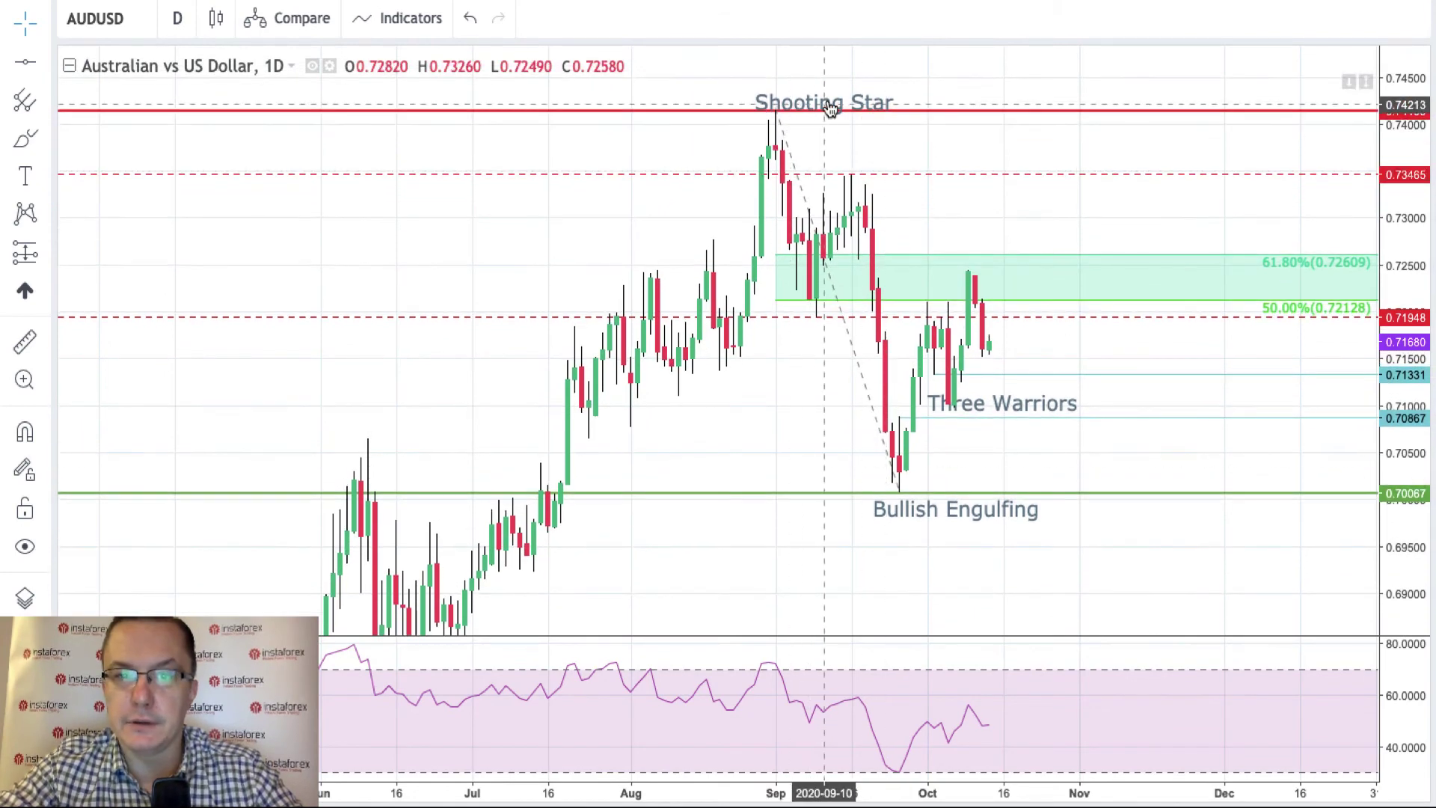
left_click_drag(830, 105, 778, 86)
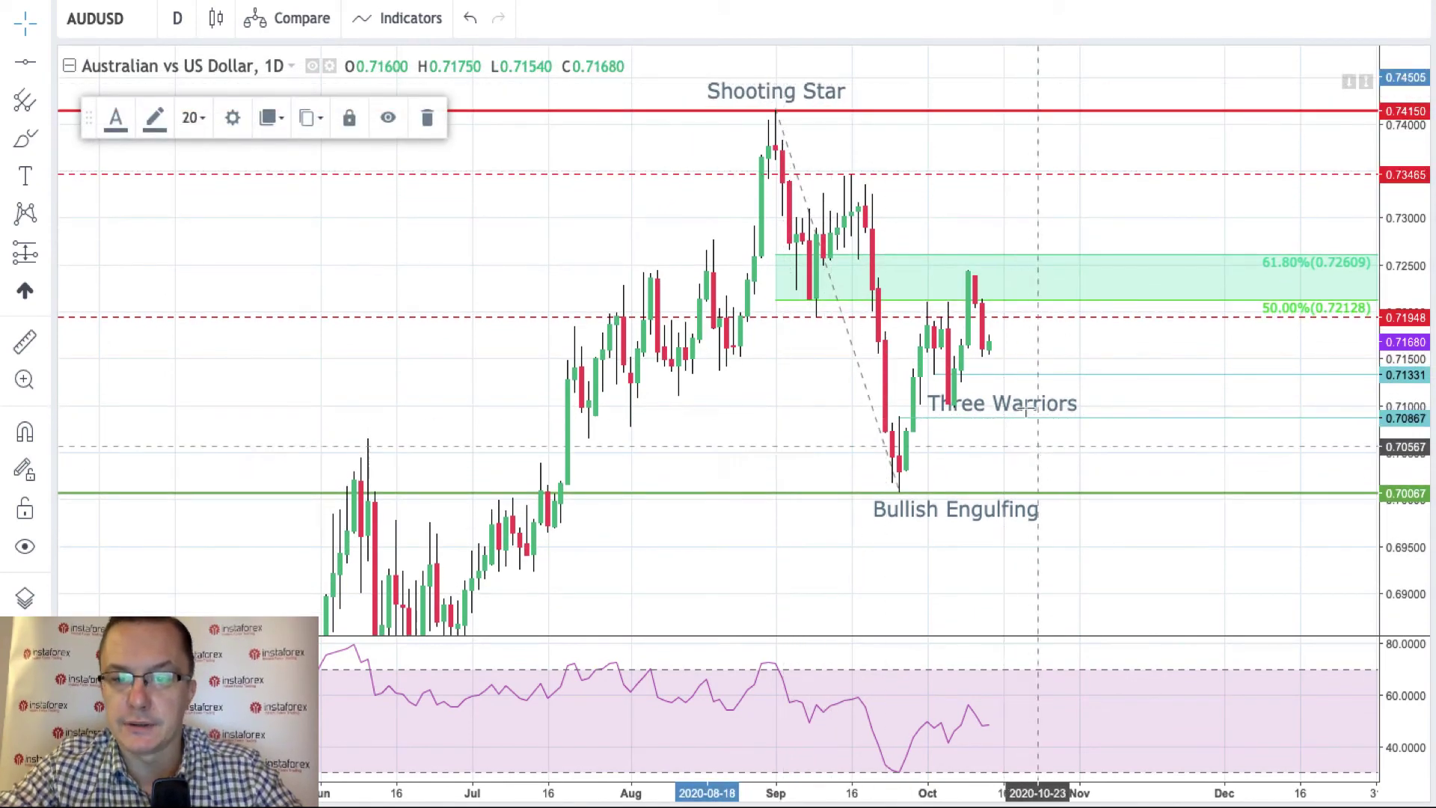
left_click_drag(1021, 414, 1012, 461)
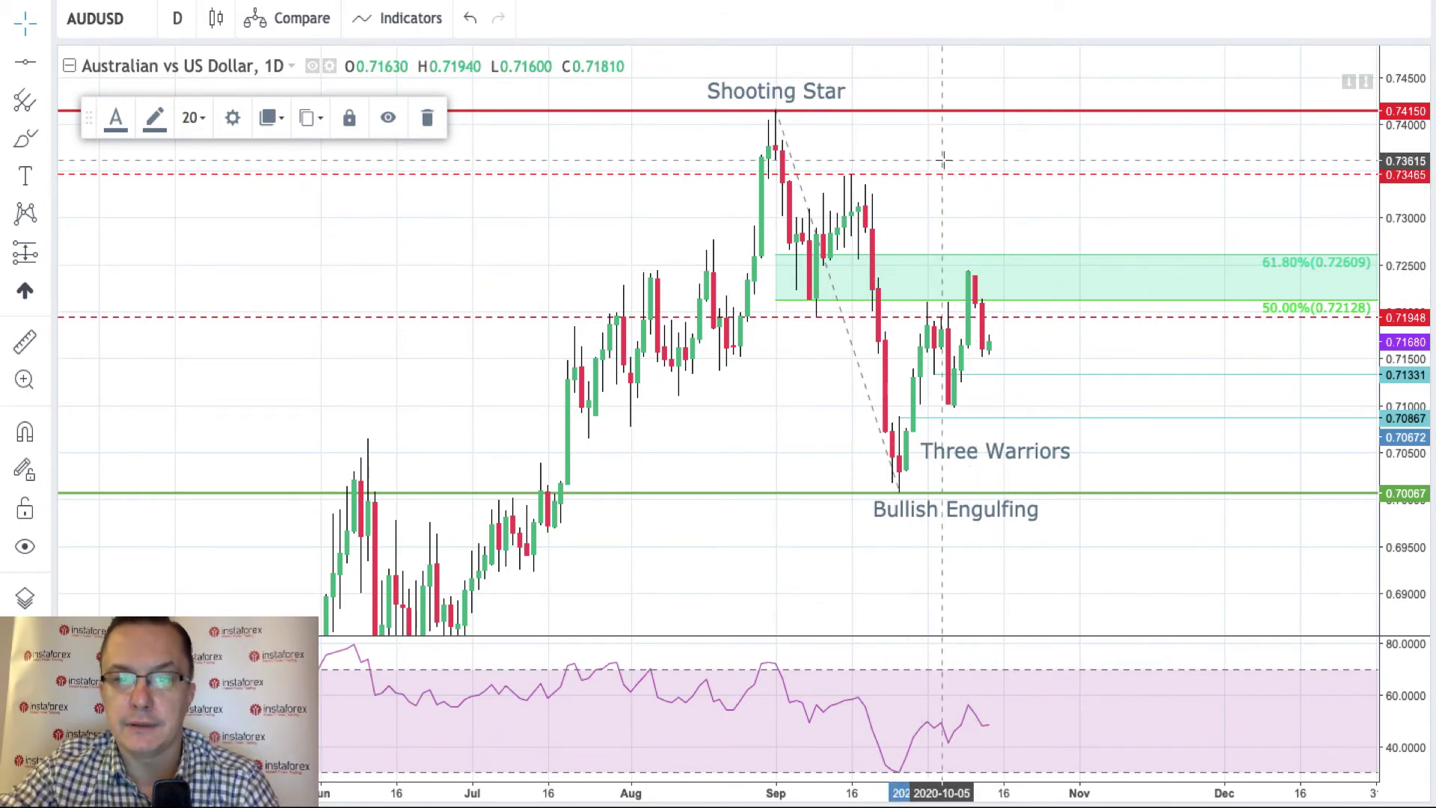
Enlarge the September–October candles and centre the "Shooting Star" label above the early-September peak at the 0.74150 line.
left_click(970, 291)
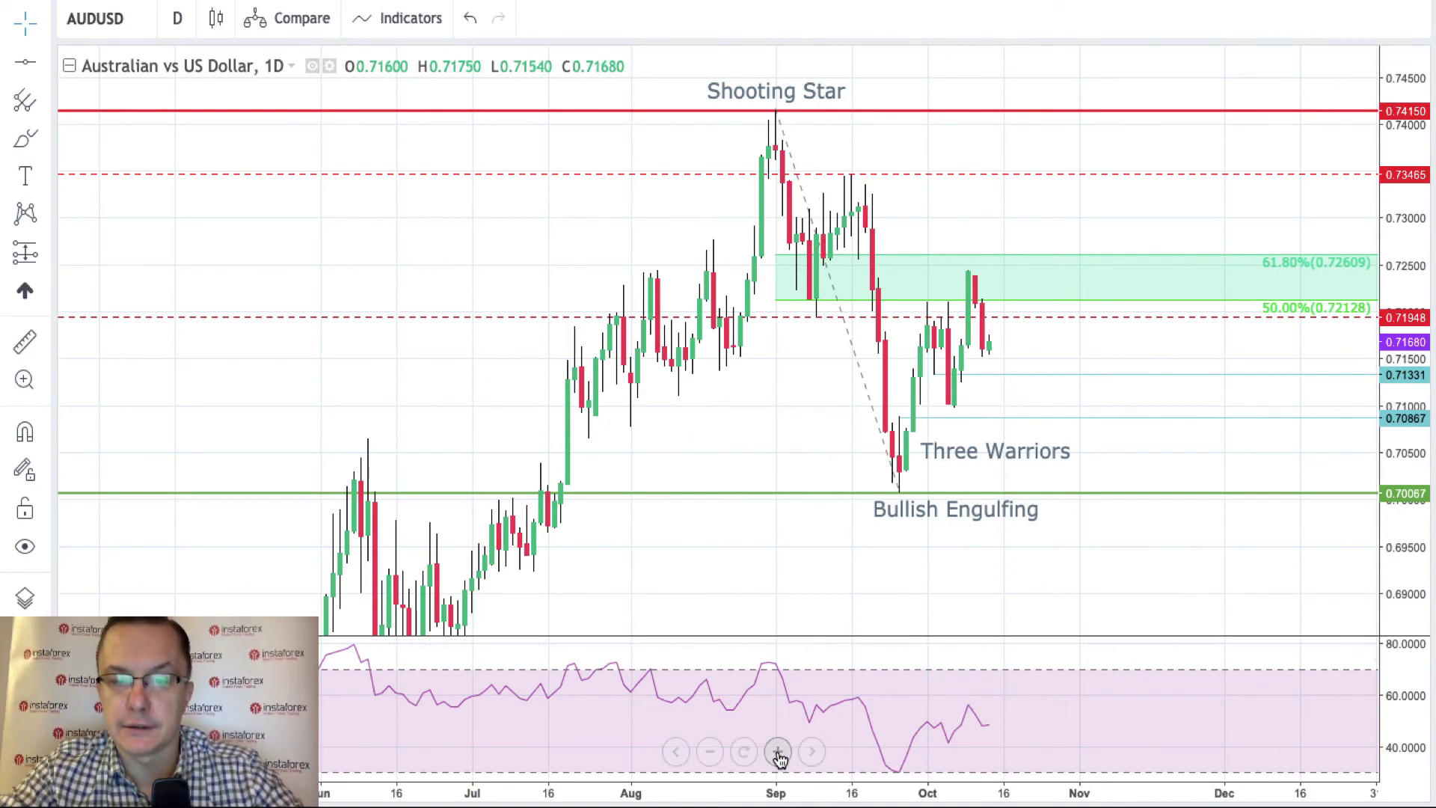
left_click(778, 751)
left_click_drag(762, 583, 987, 590)
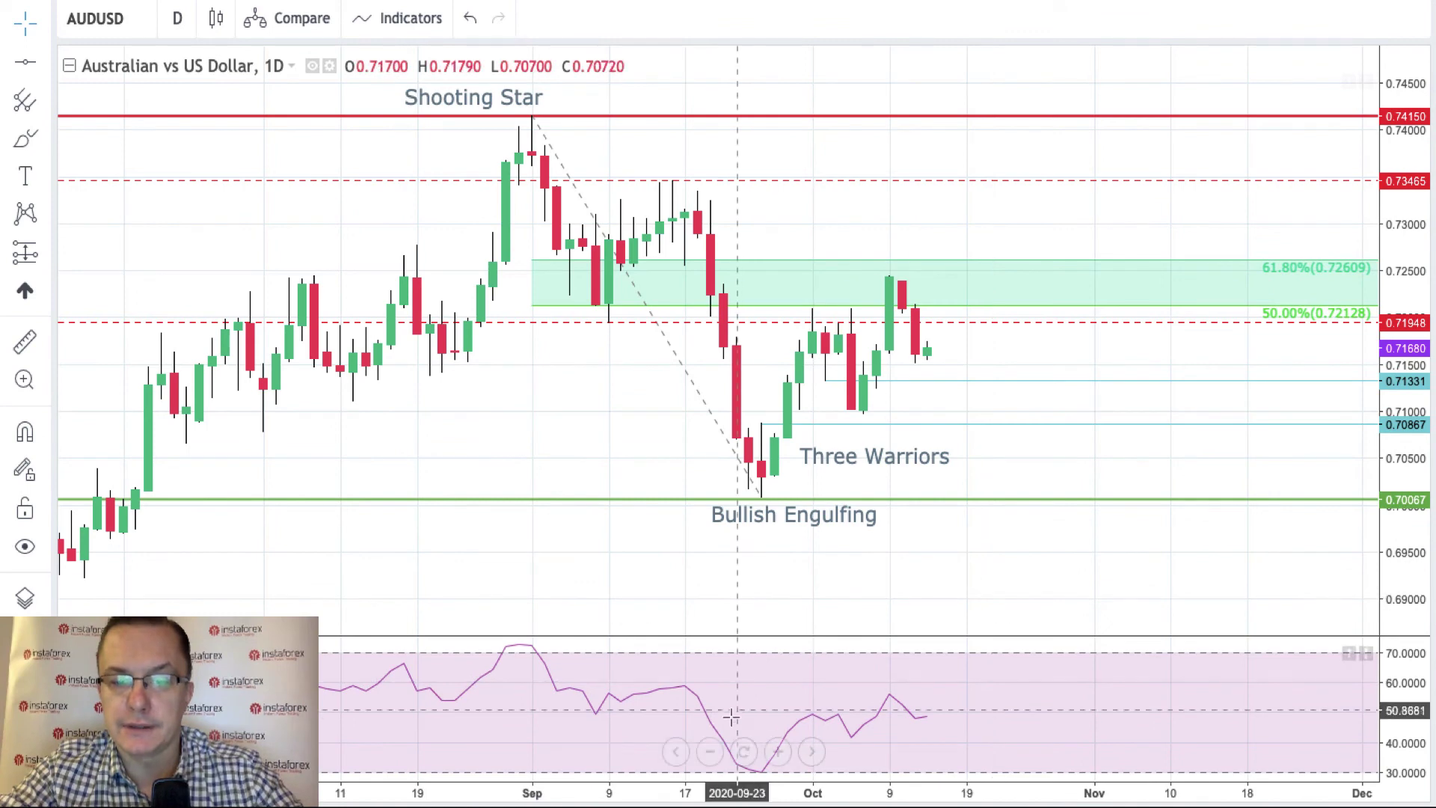
left_click(778, 752)
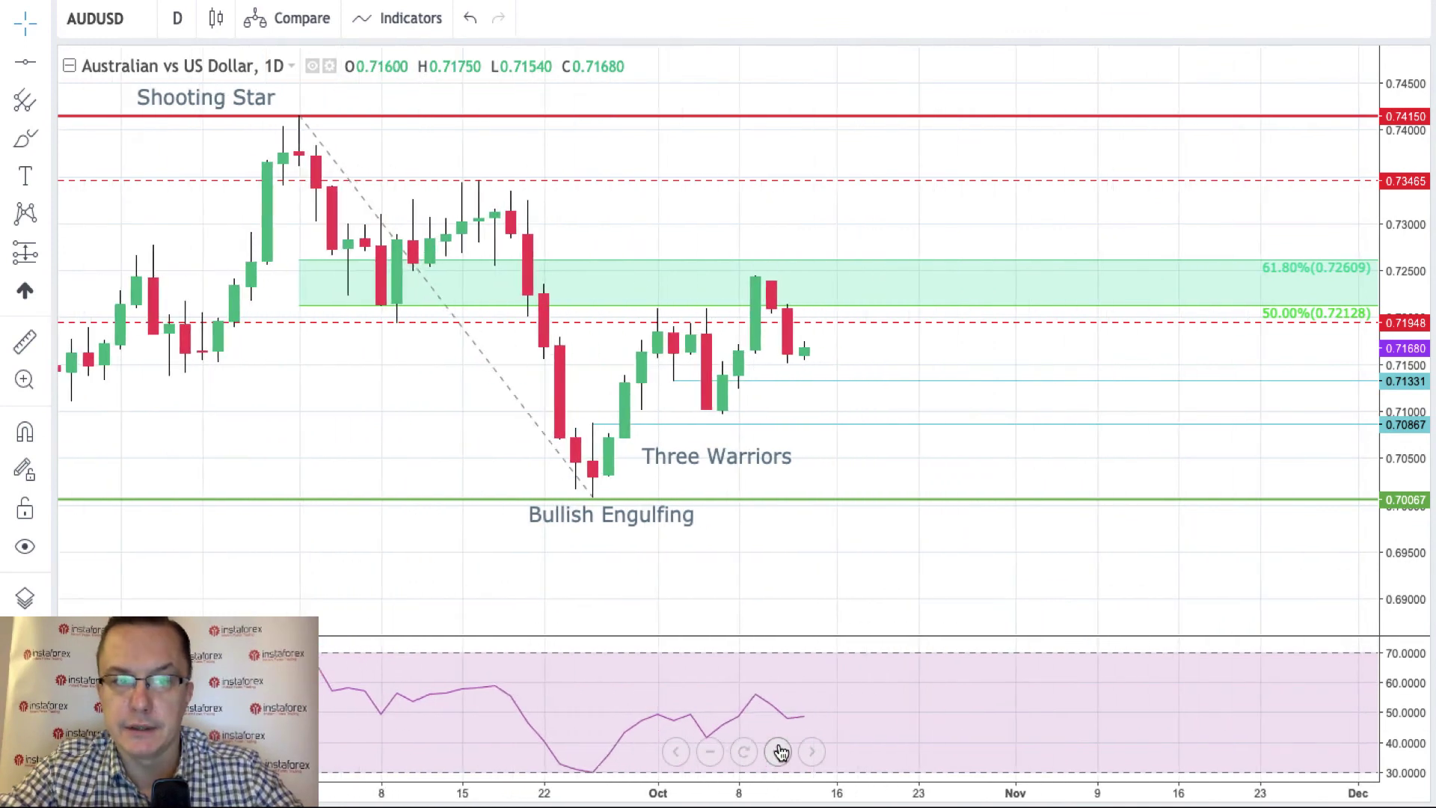
left_click_drag(696, 555, 810, 549)
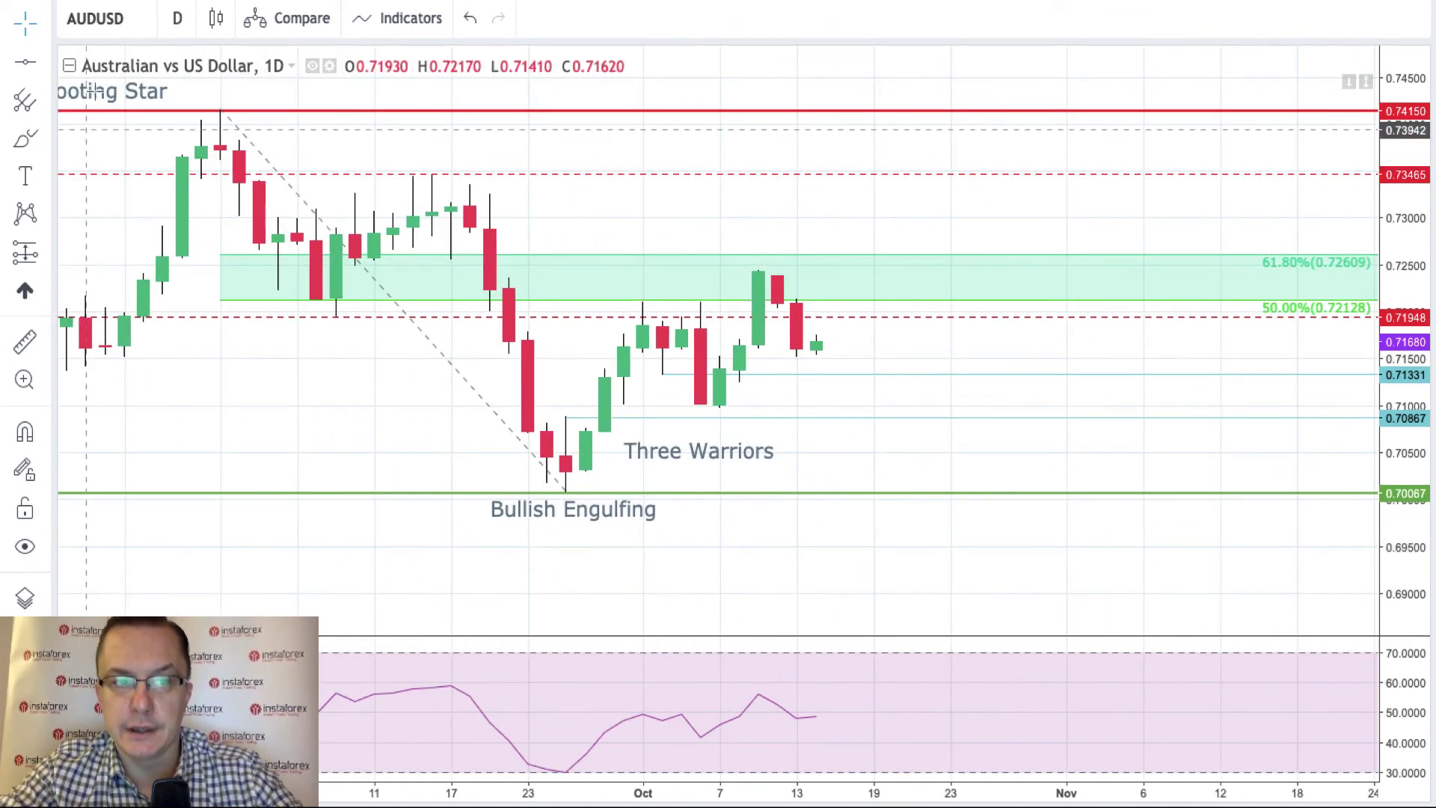
left_click(180, 89)
left_click_drag(180, 89, 219, 91)
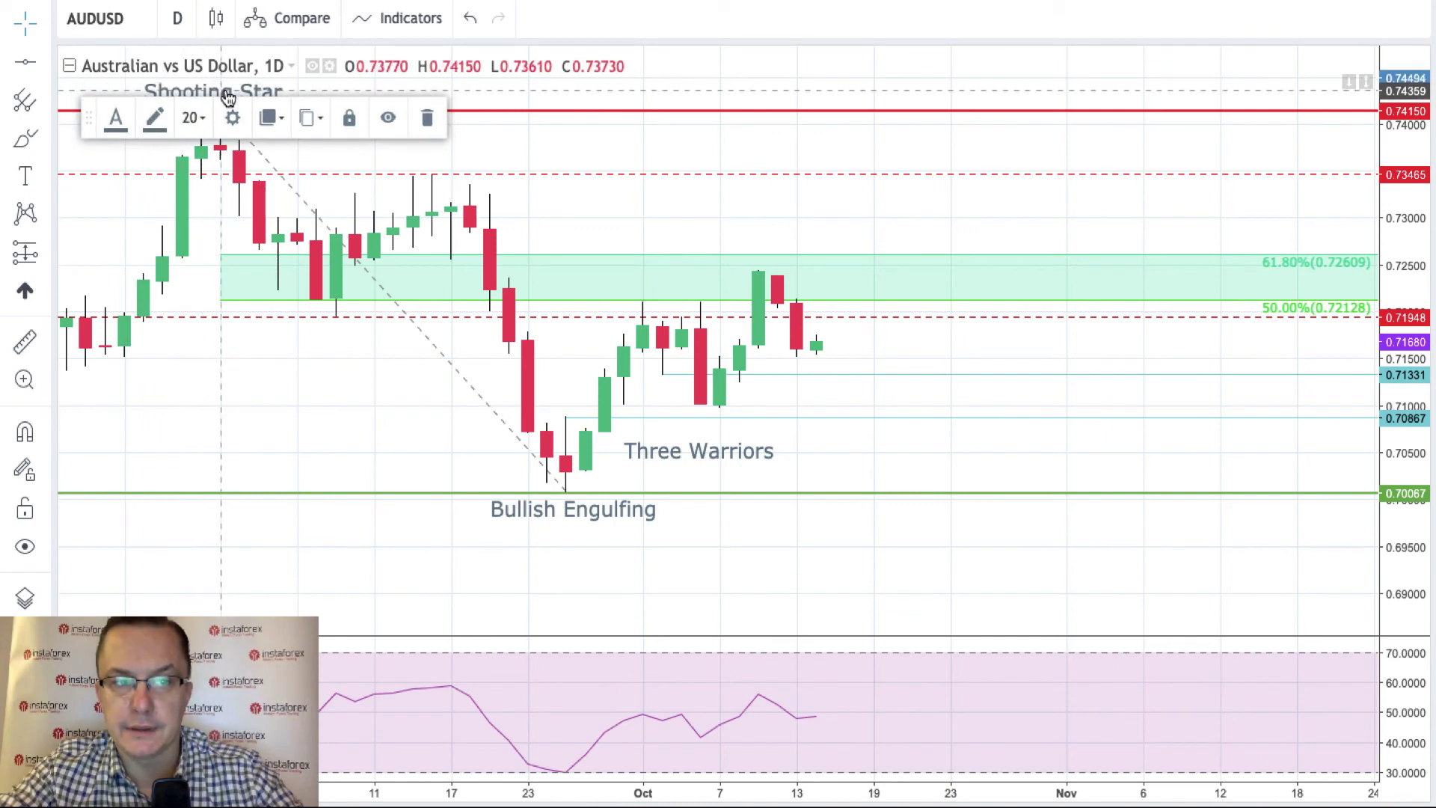
left_click(561, 134)
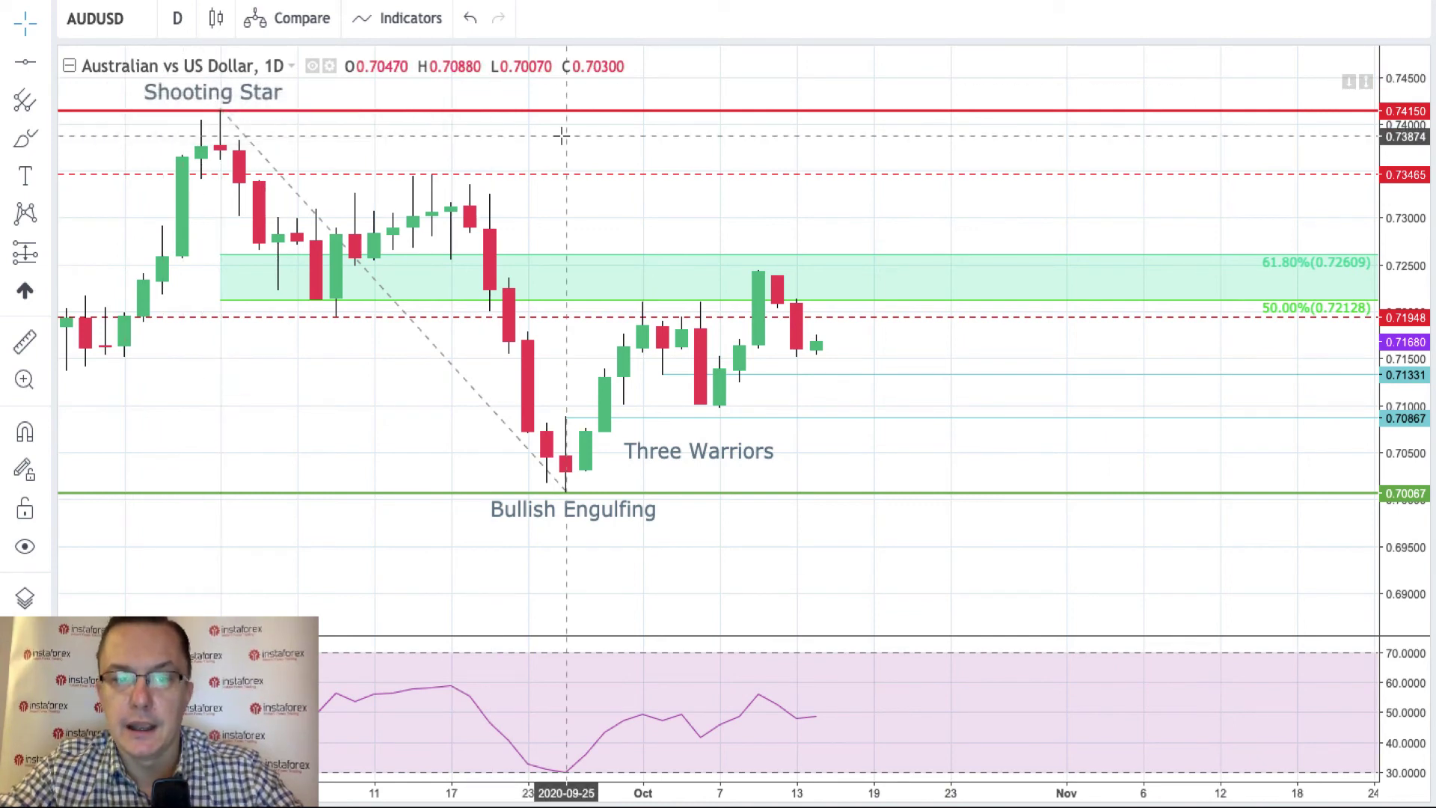
Draw a rising trend line from the 25 September low at about 0.70082 along the October lows to 23 October.
left_click(43, 61)
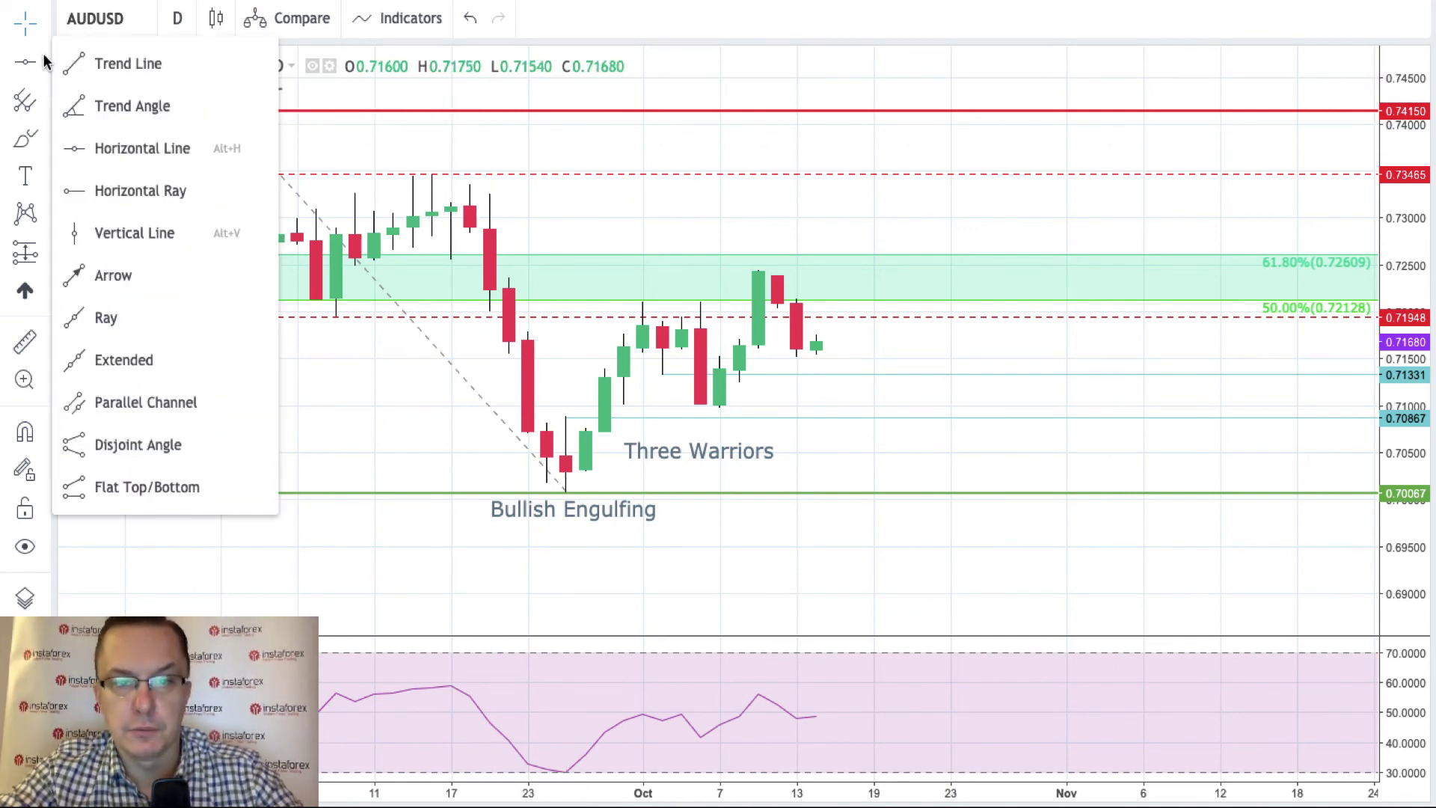
left_click(124, 66)
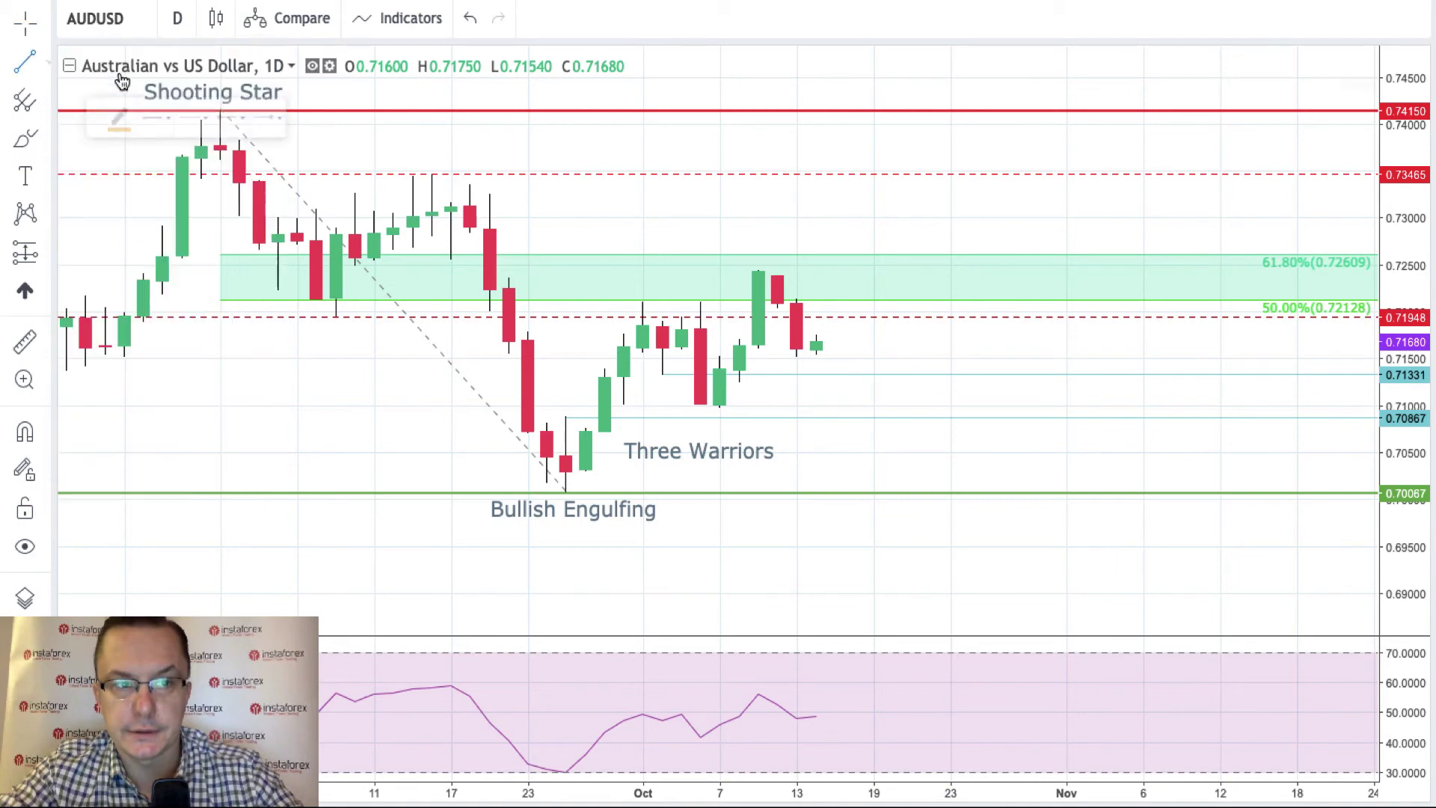
left_click(566, 492)
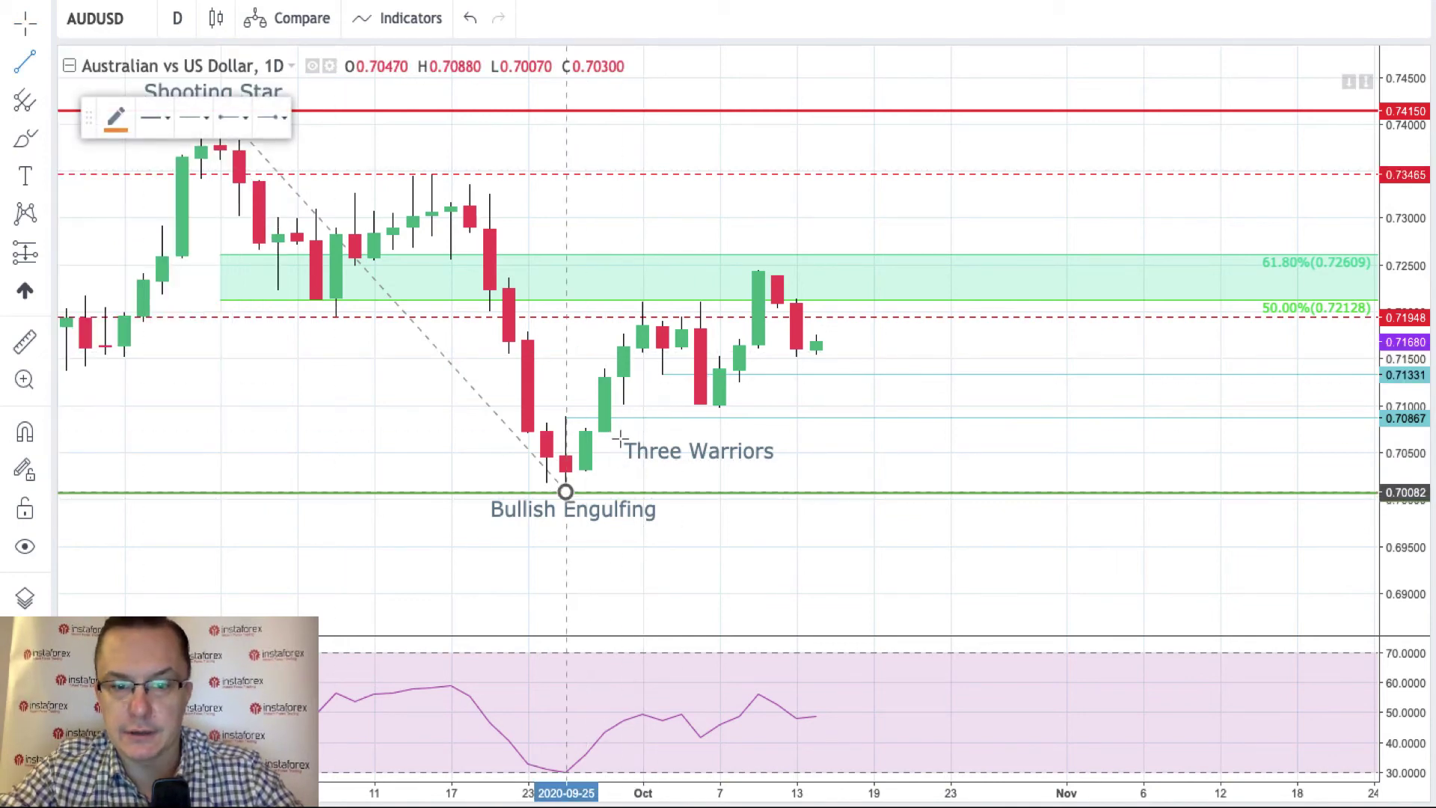
left_click(952, 281)
left_click(945, 394)
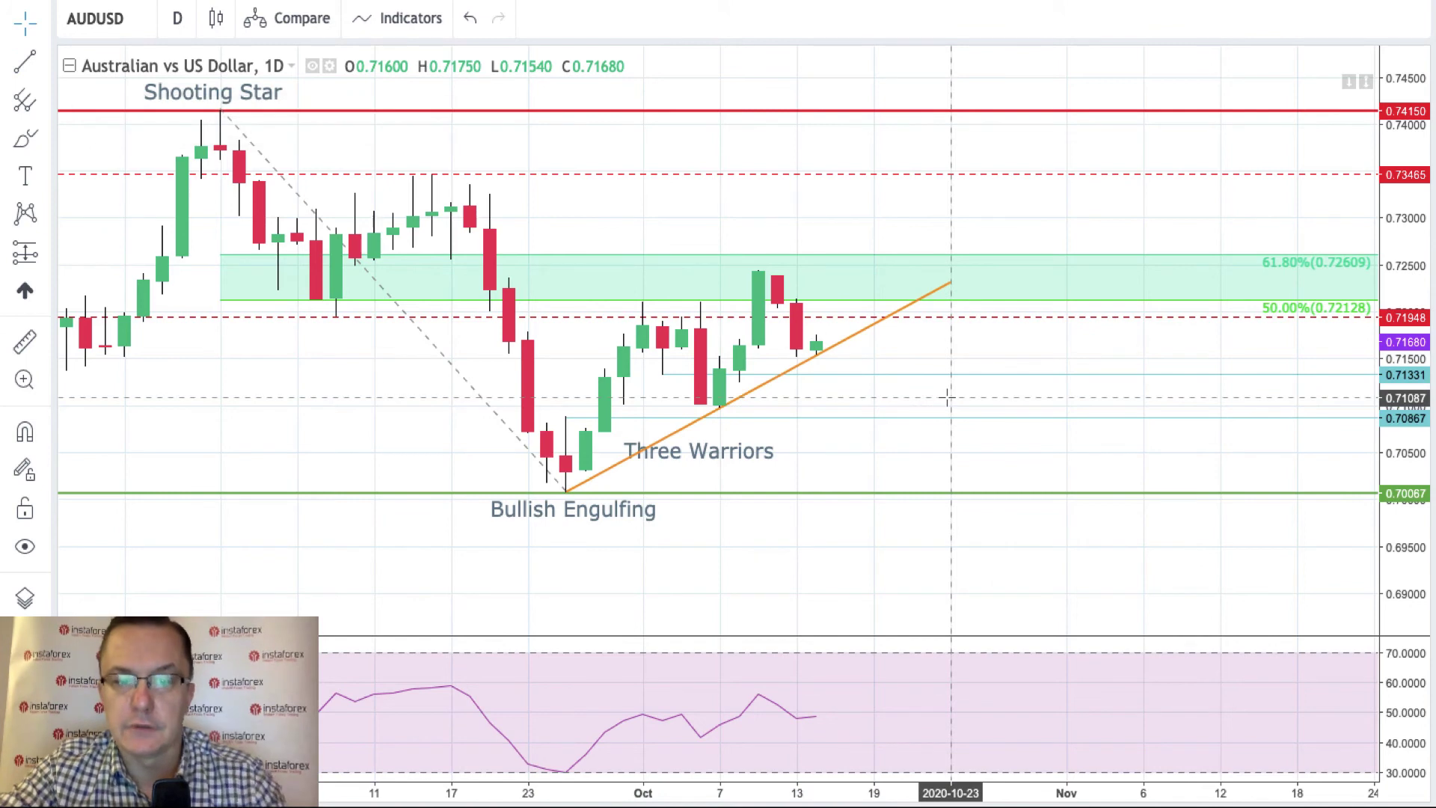
Delete the "Three Warriors" label that overlaps the rising trend line.
left_click(701, 454)
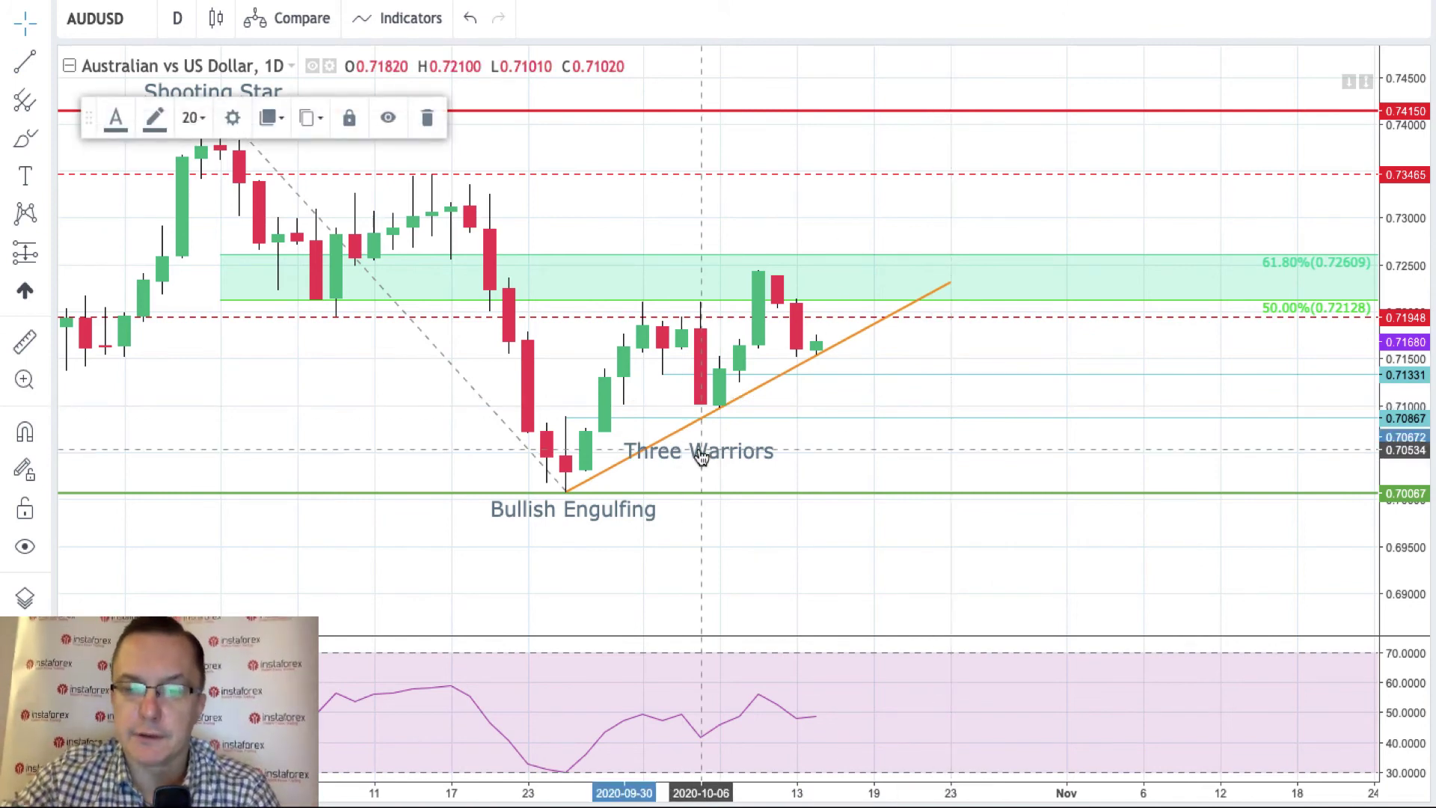
key("Delete")
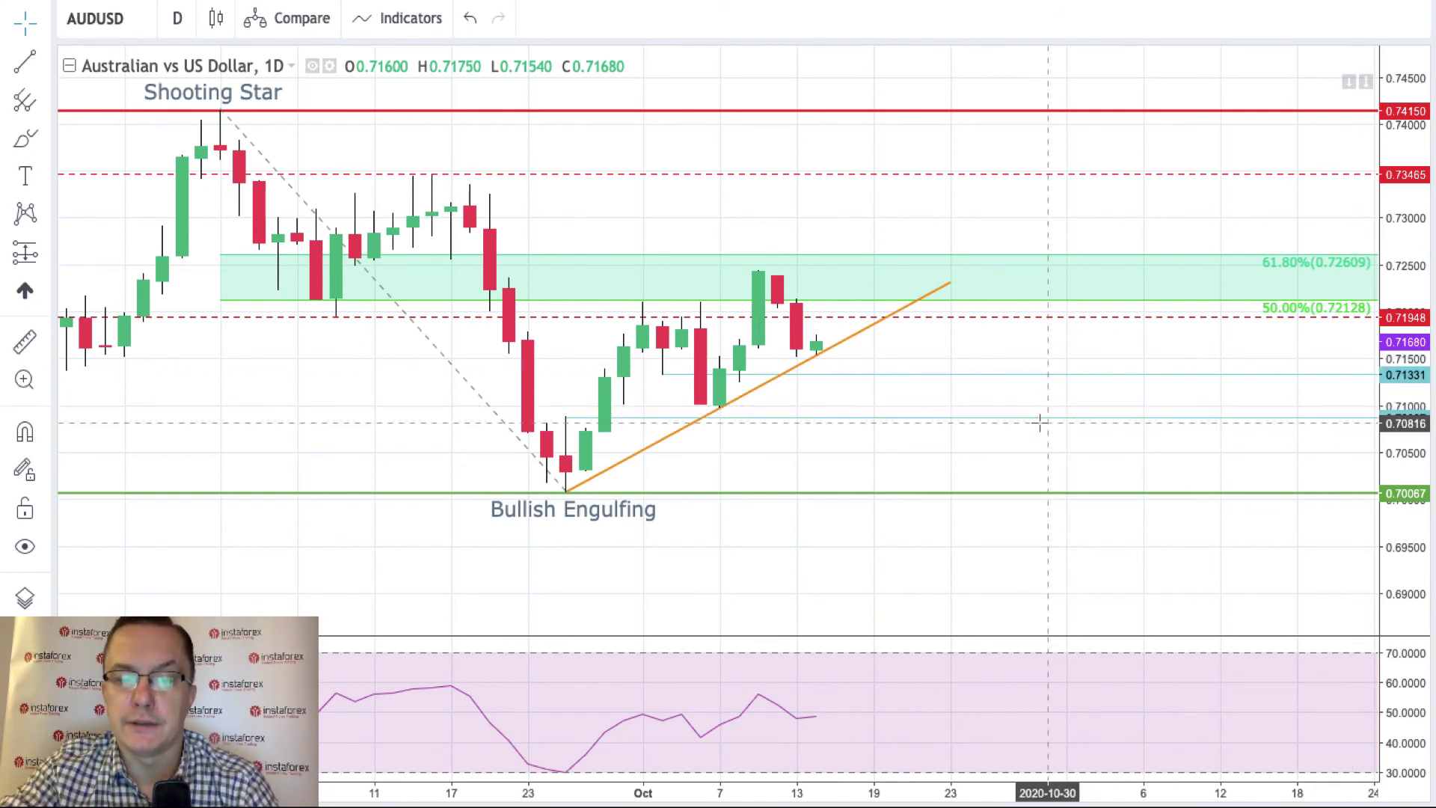
left_click(574, 493)
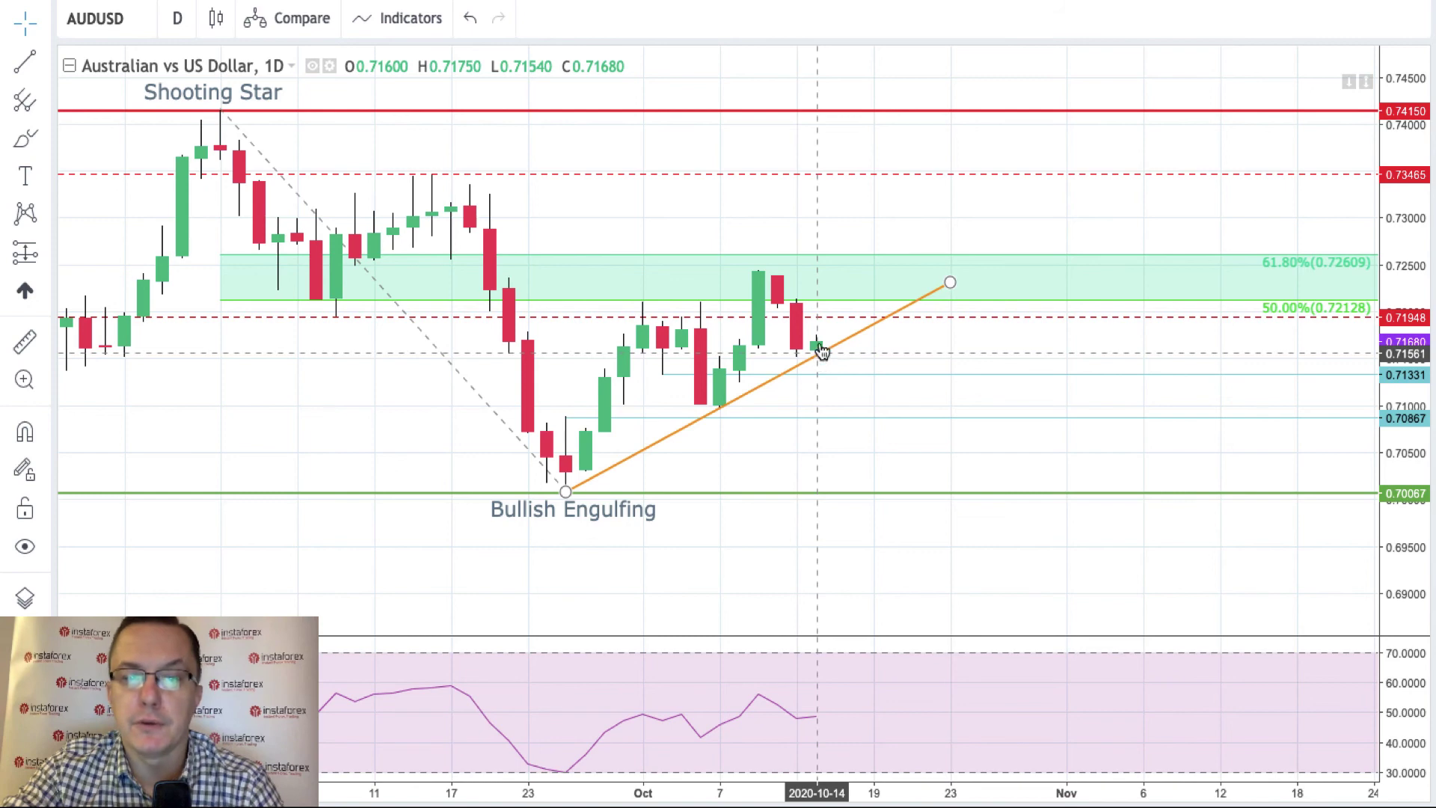
left_click(837, 256)
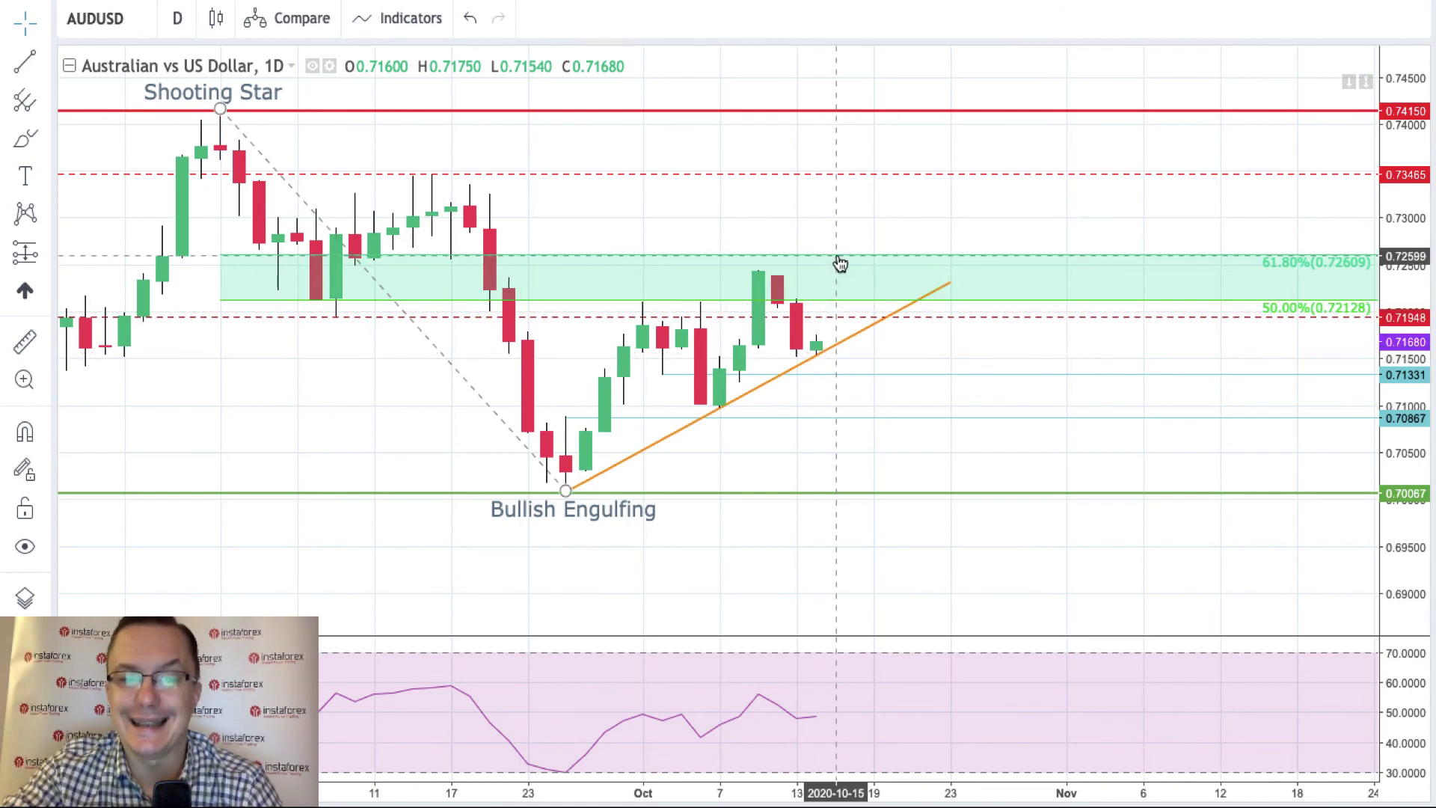
left_click(836, 218)
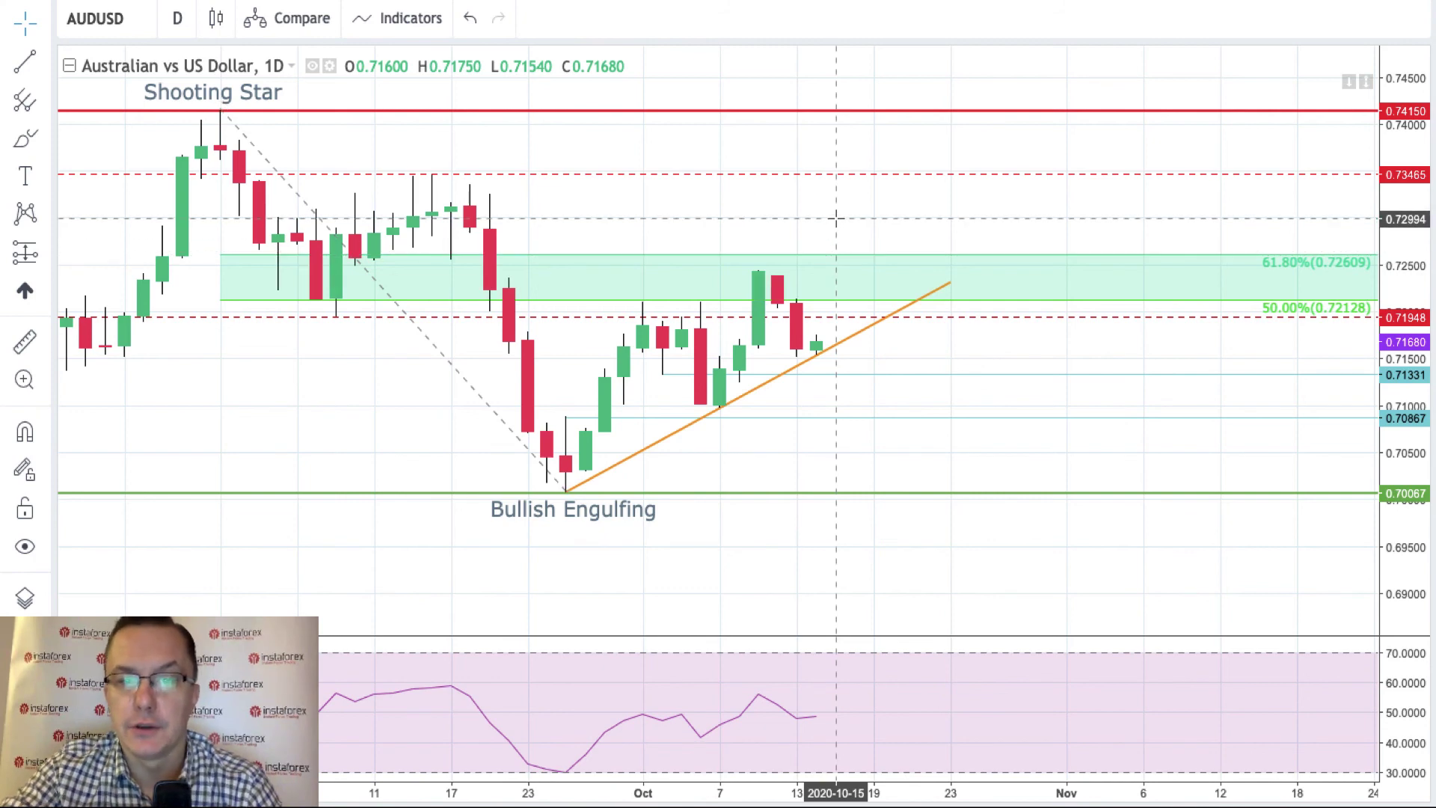